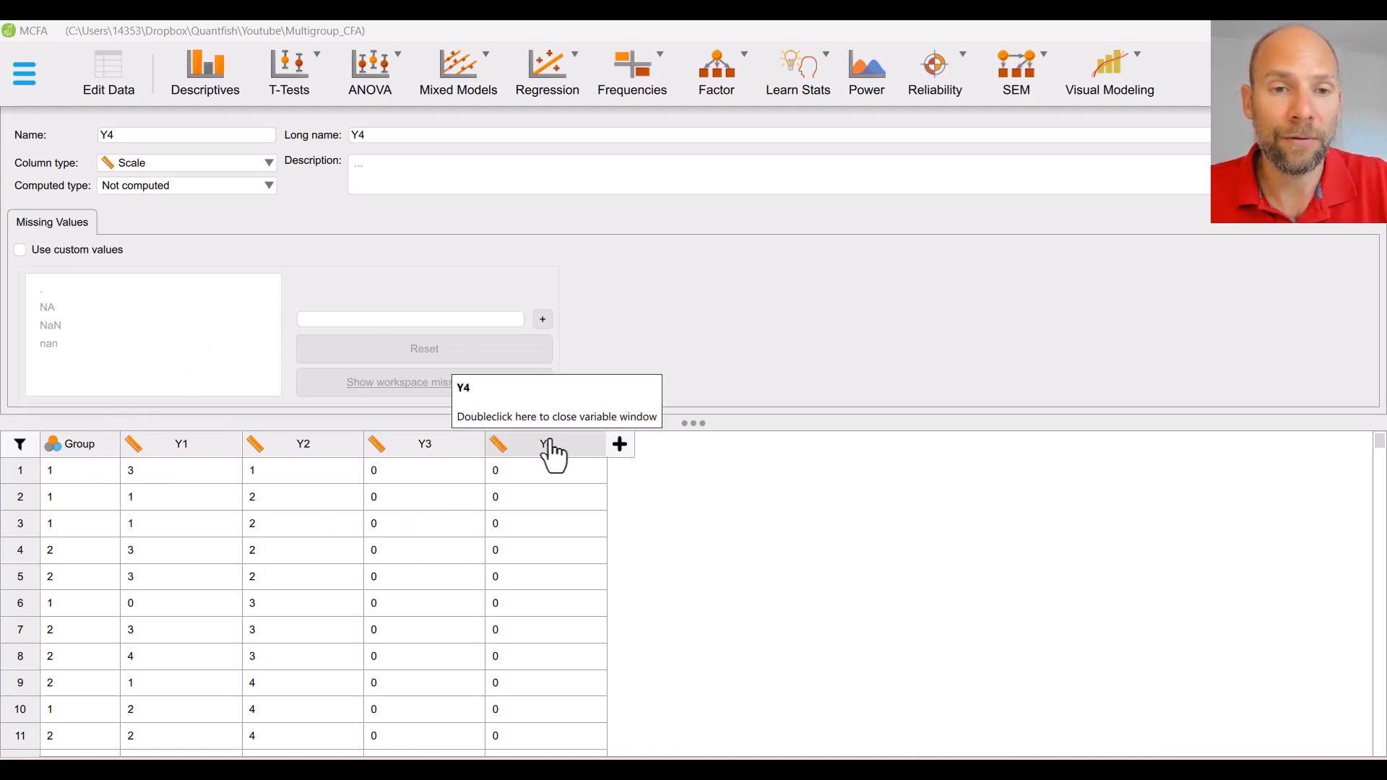
Step: Inspect the column settings of the Group and Y1 variables
{"action": "left_click", "coordinate": [97, 451]}
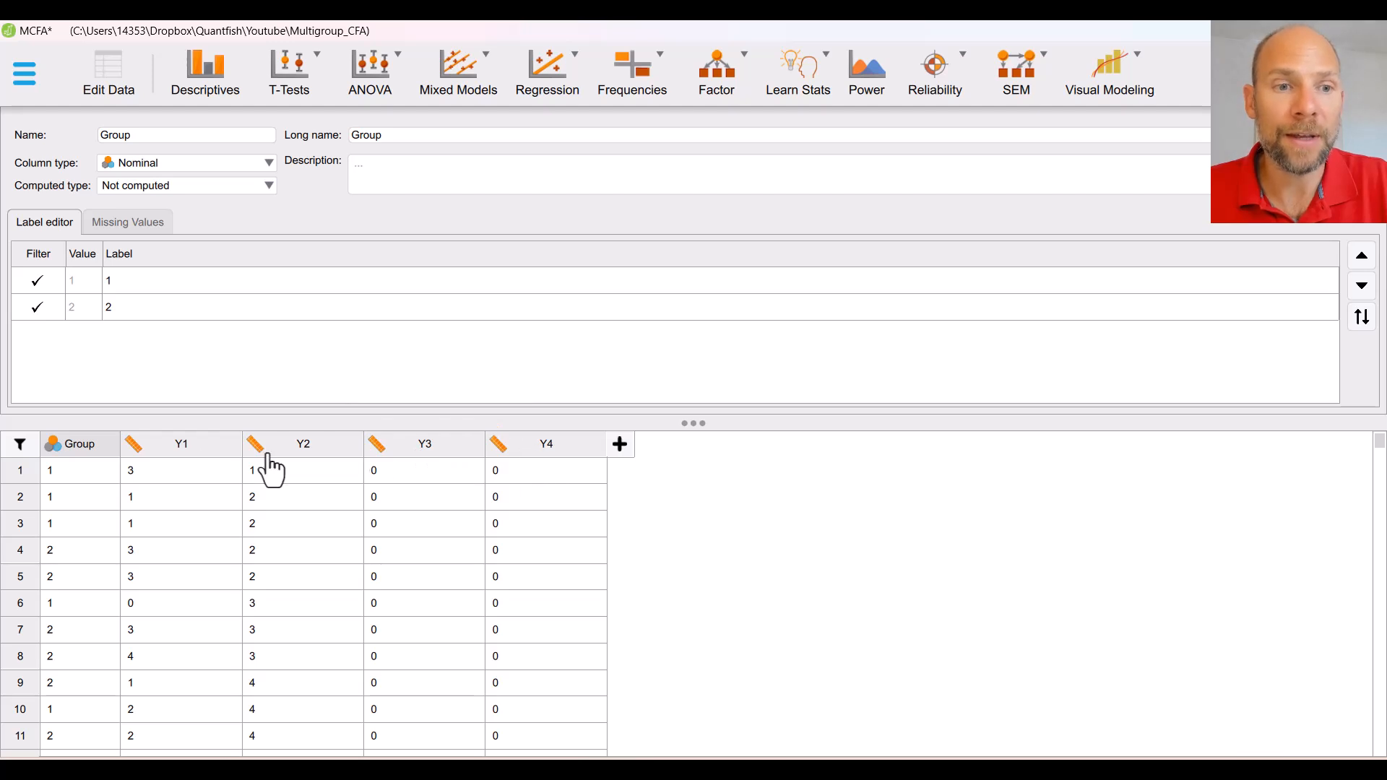
{"action": "left_click", "coordinate": [211, 452]}
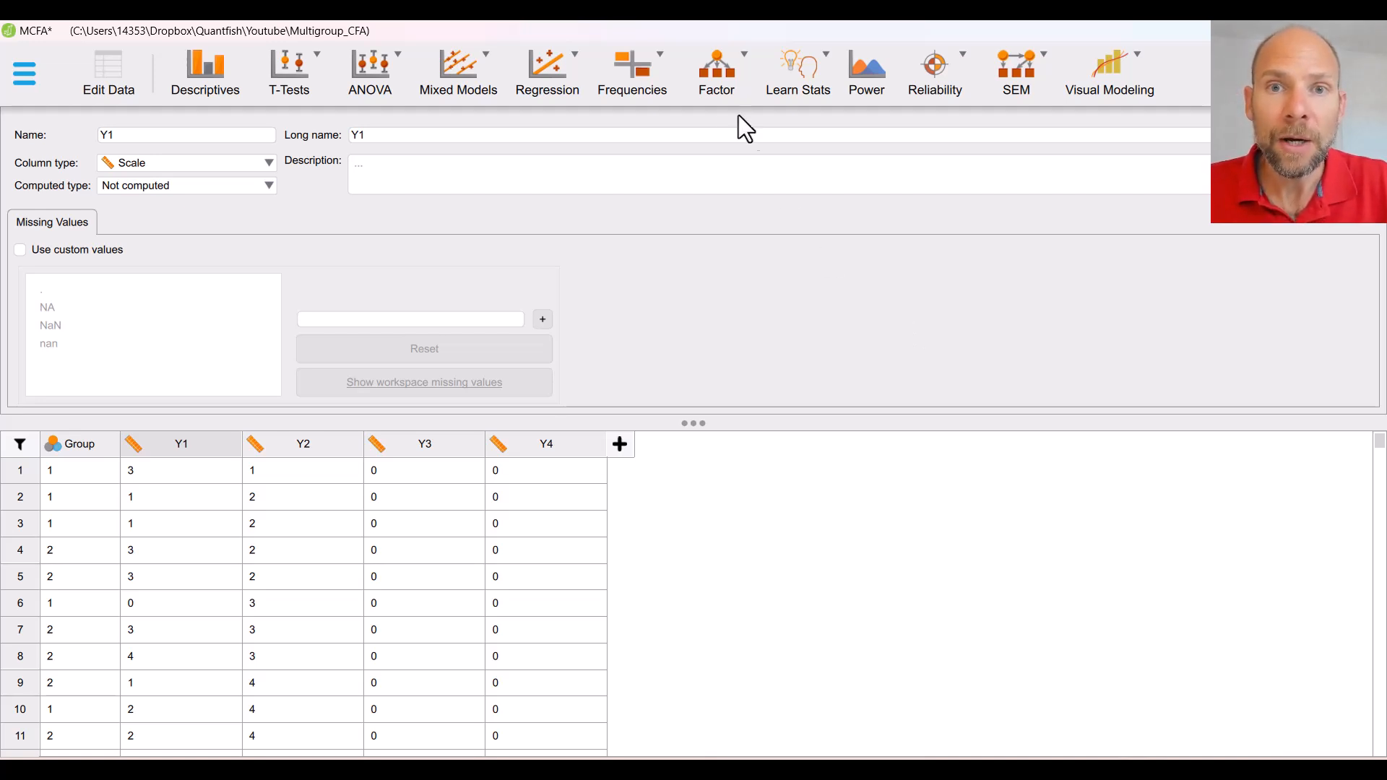
Step: Start a Confirmatory Factor Analysis and assign Y1 and Y2 as indicators of Factor 1
{"action": "left_click", "coordinate": [721, 101]}
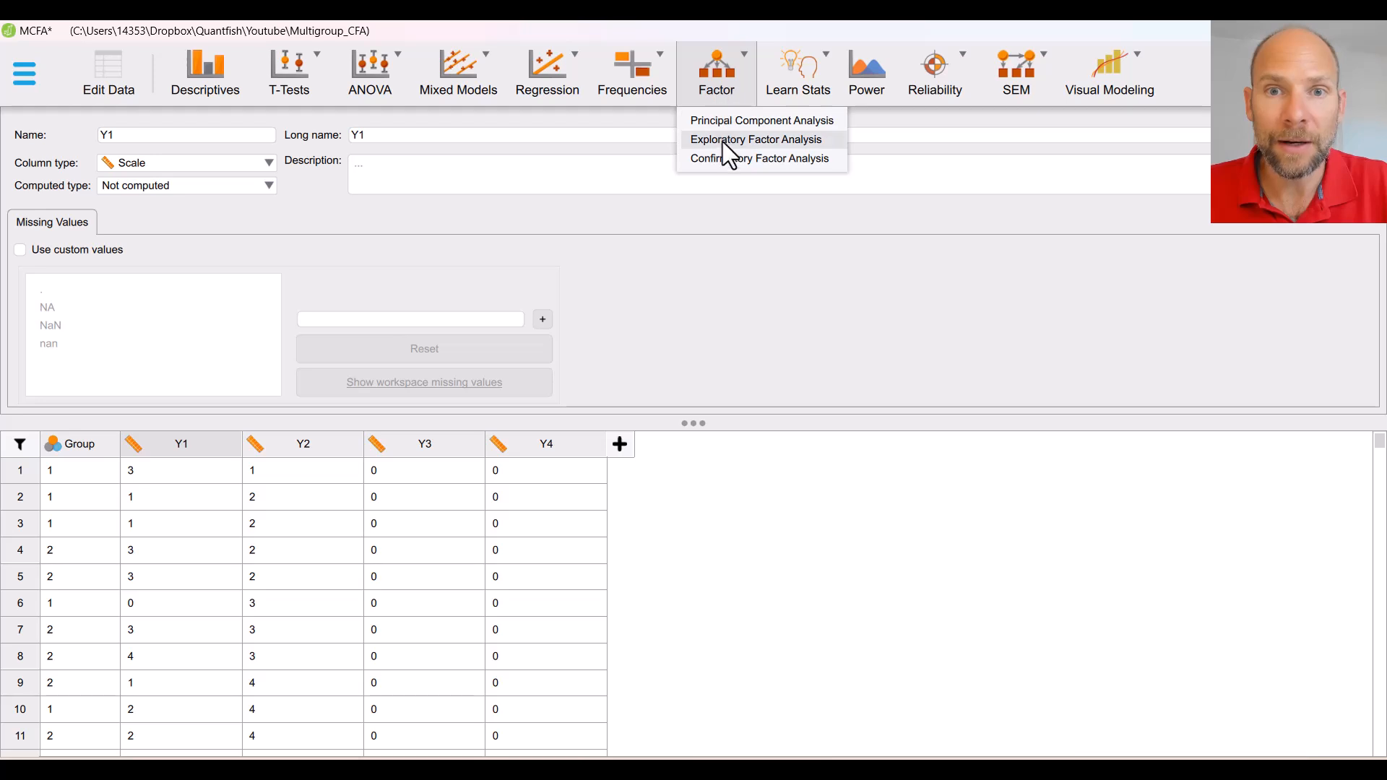
{"action": "left_click", "coordinate": [775, 166]}
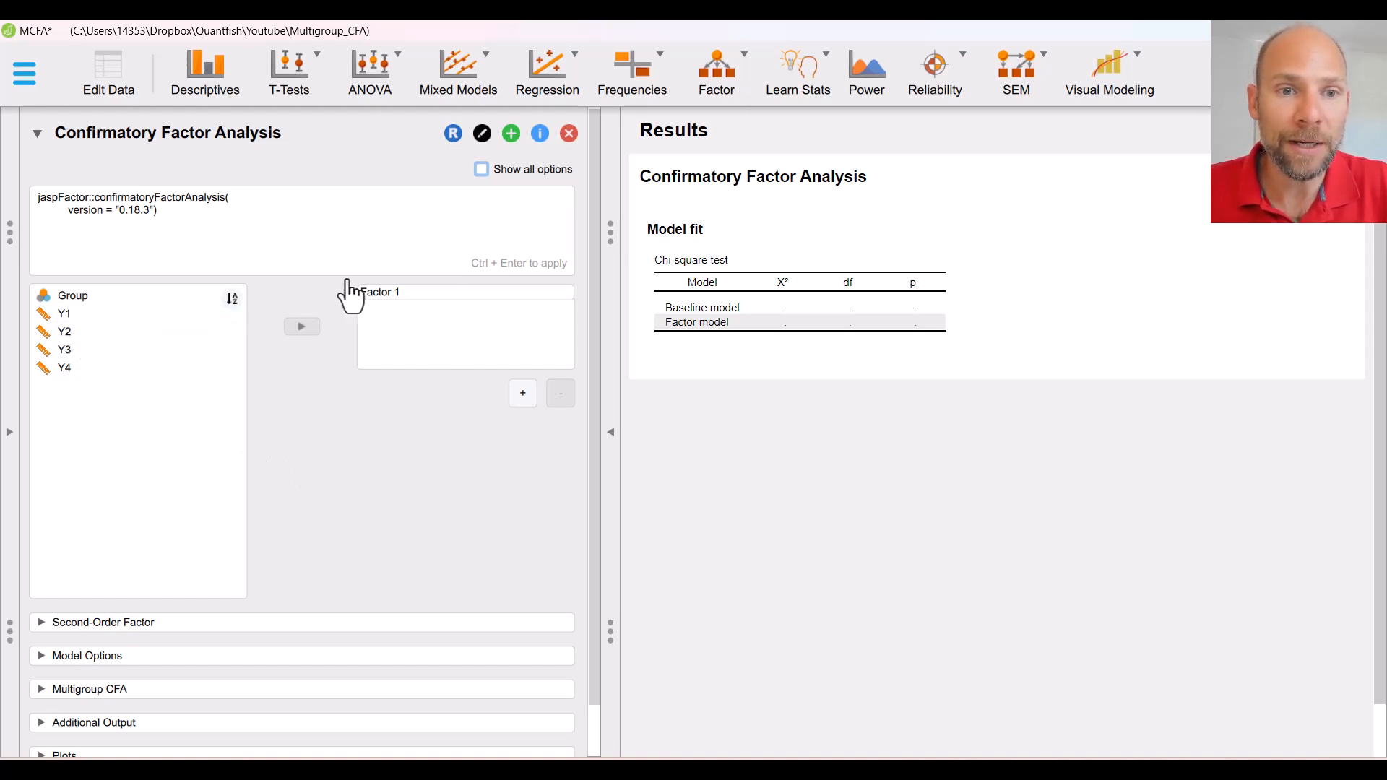
{"action": "left_click", "coordinate": [87, 313]}
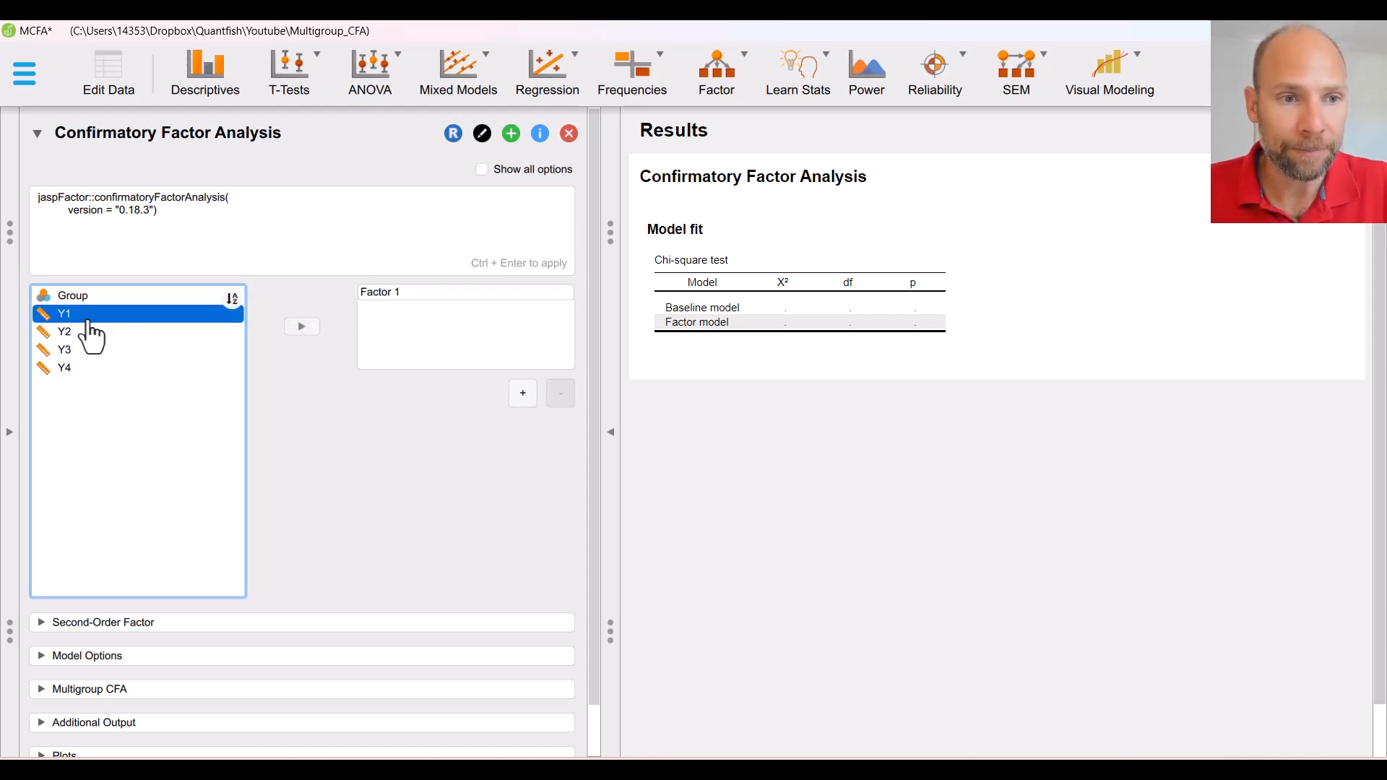
{"action": "left_click", "coordinate": [86, 332], "text": "shift"}
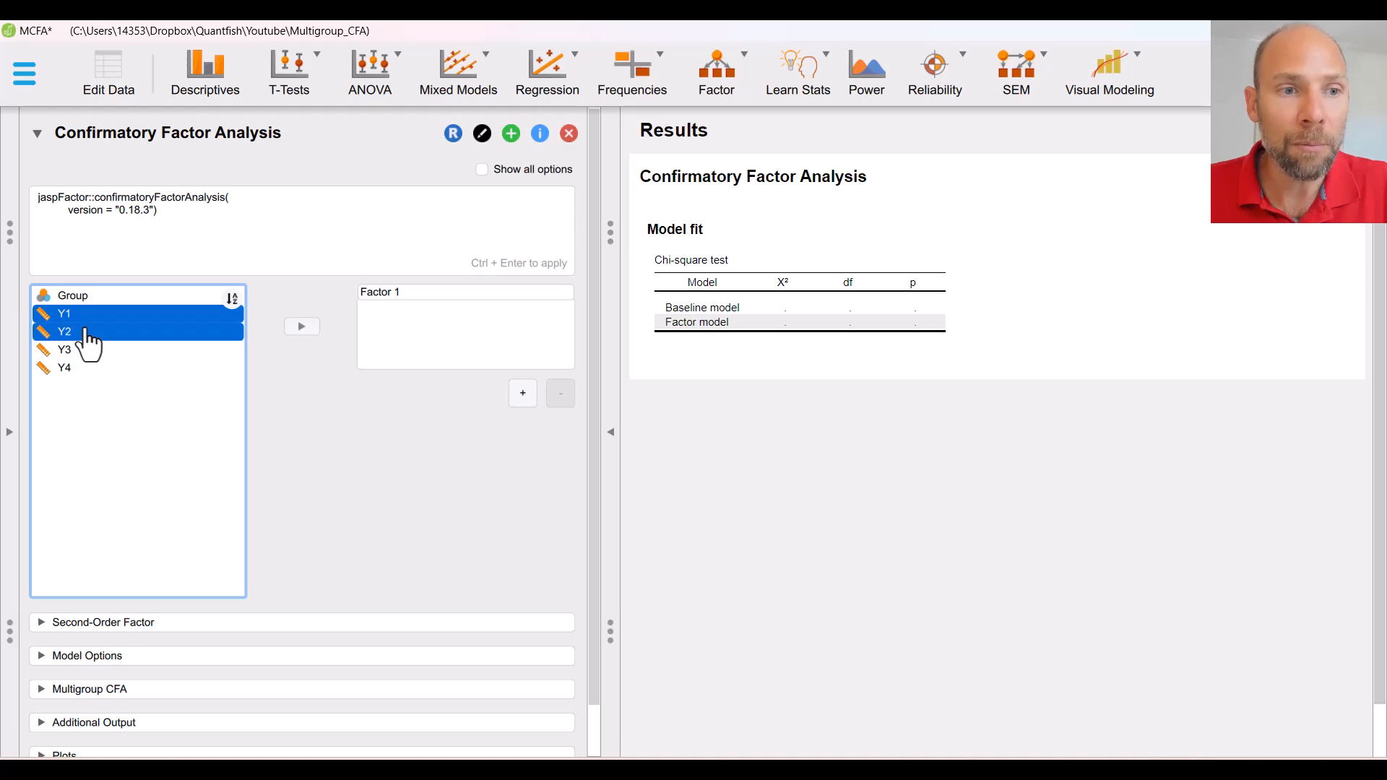
{"action": "left_click", "coordinate": [301, 327]}
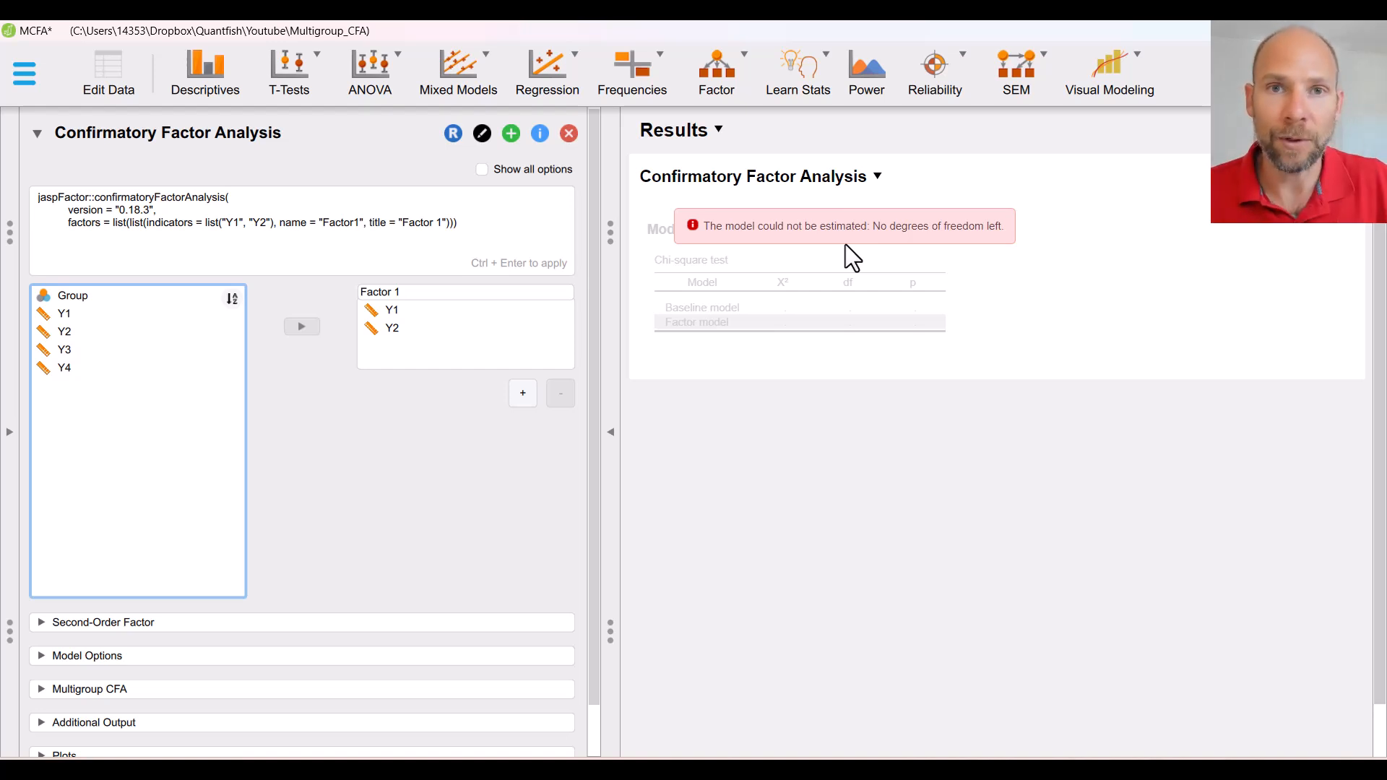
Step: Add a second factor to the model and assign Y3 and Y4 as its indicators
{"action": "left_click", "coordinate": [525, 394]}
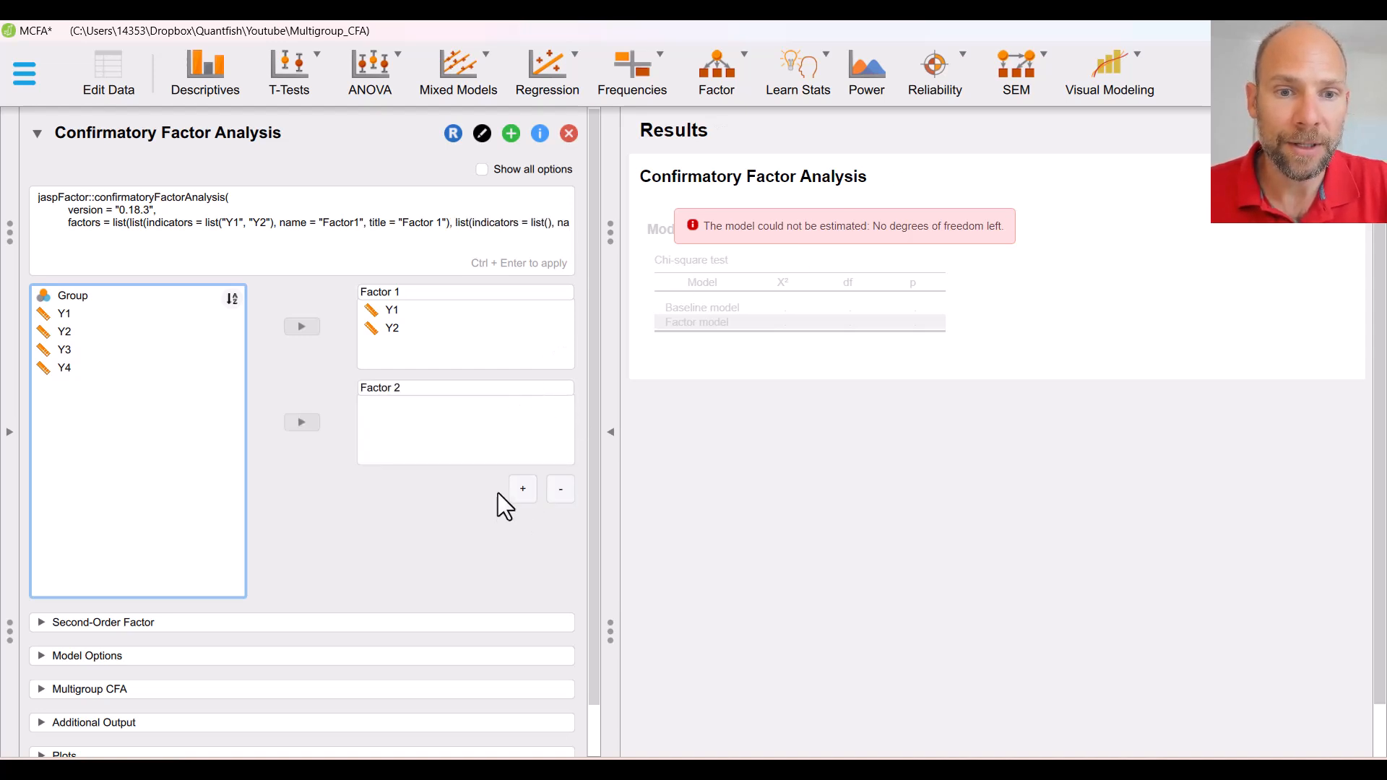
{"action": "left_click", "coordinate": [561, 490]}
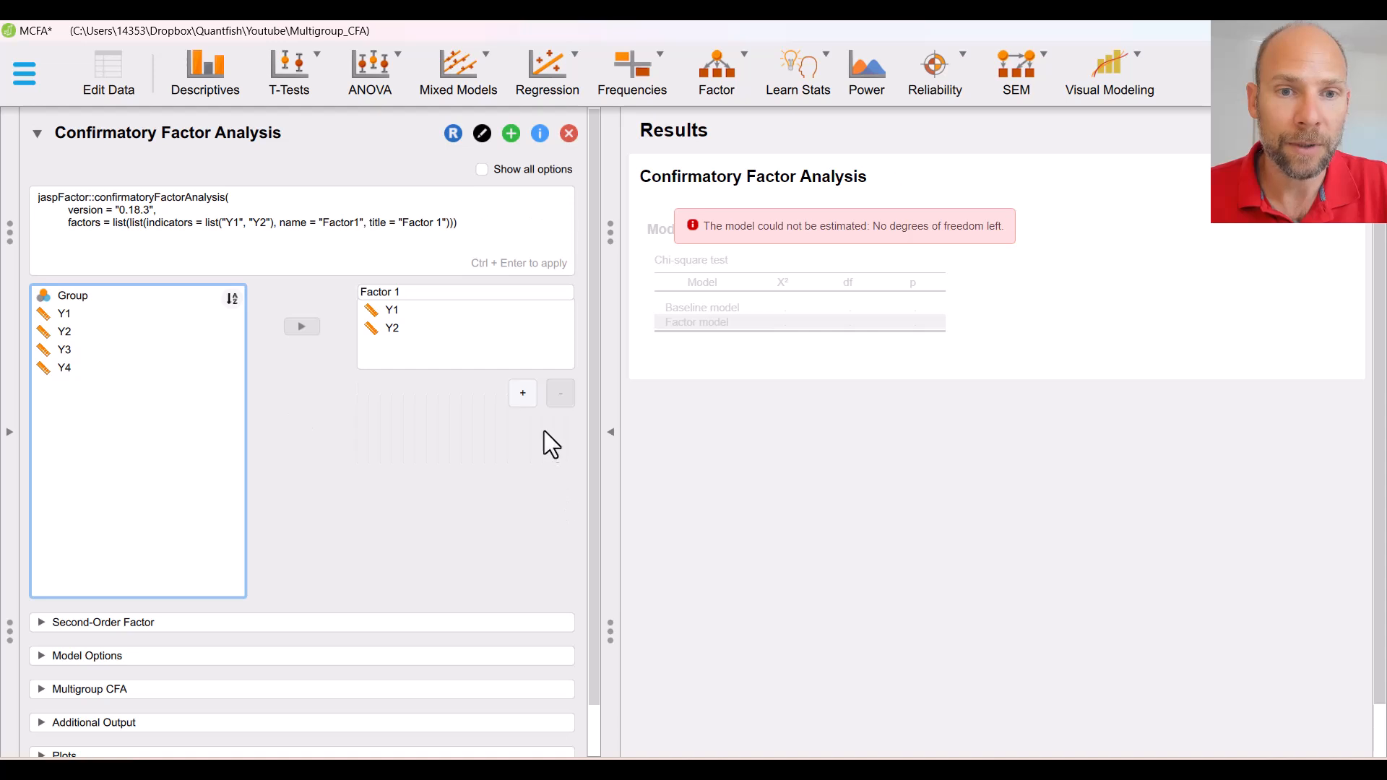
{"action": "left_click", "coordinate": [523, 395]}
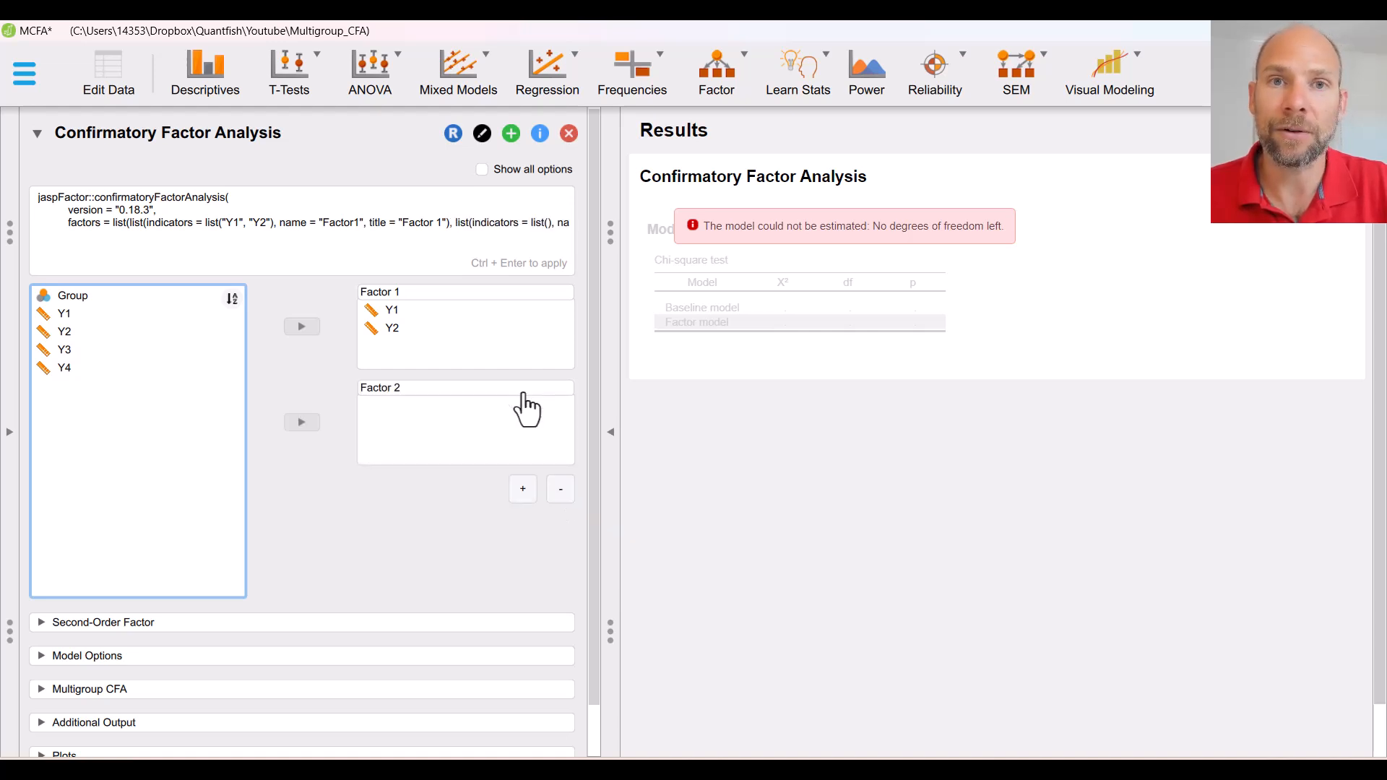
{"action": "left_click", "coordinate": [73, 351]}
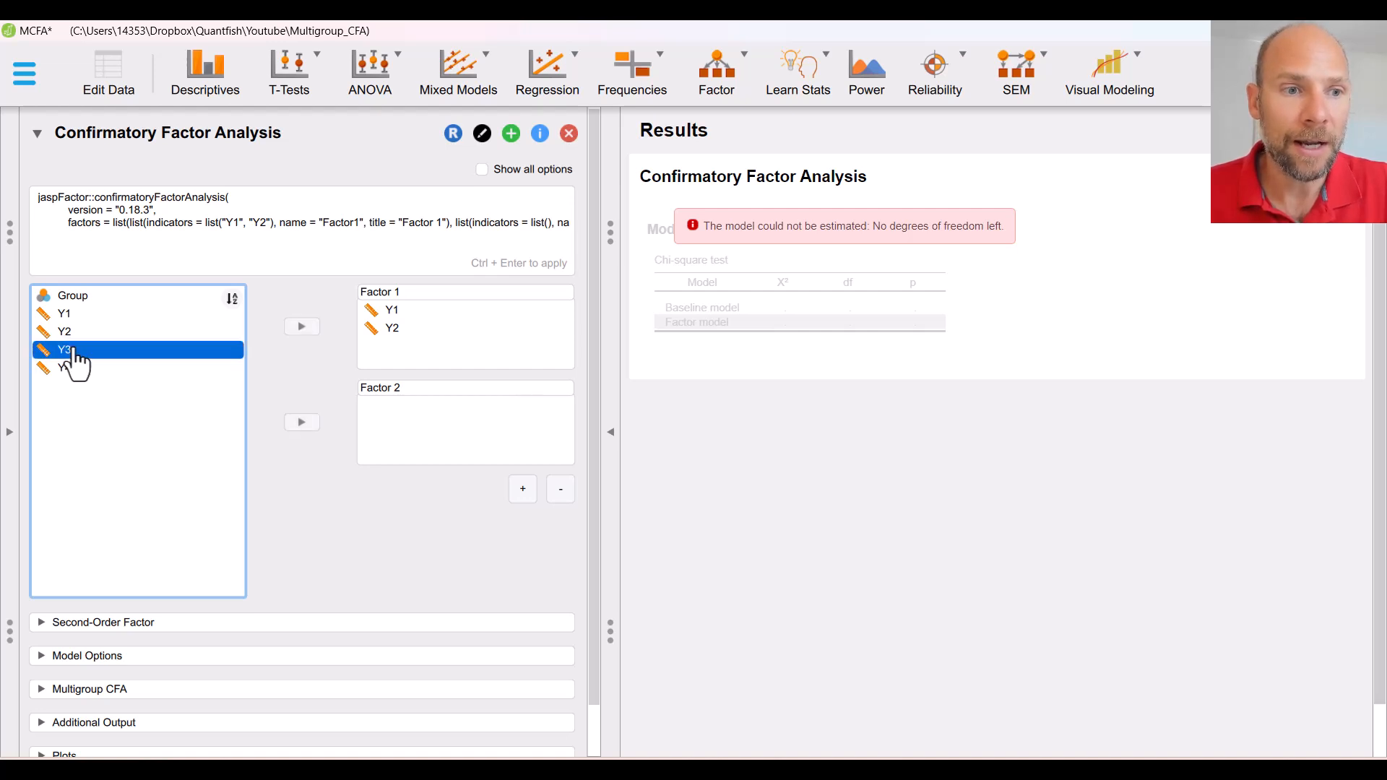
{"action": "left_click", "coordinate": [70, 368], "text": "shift"}
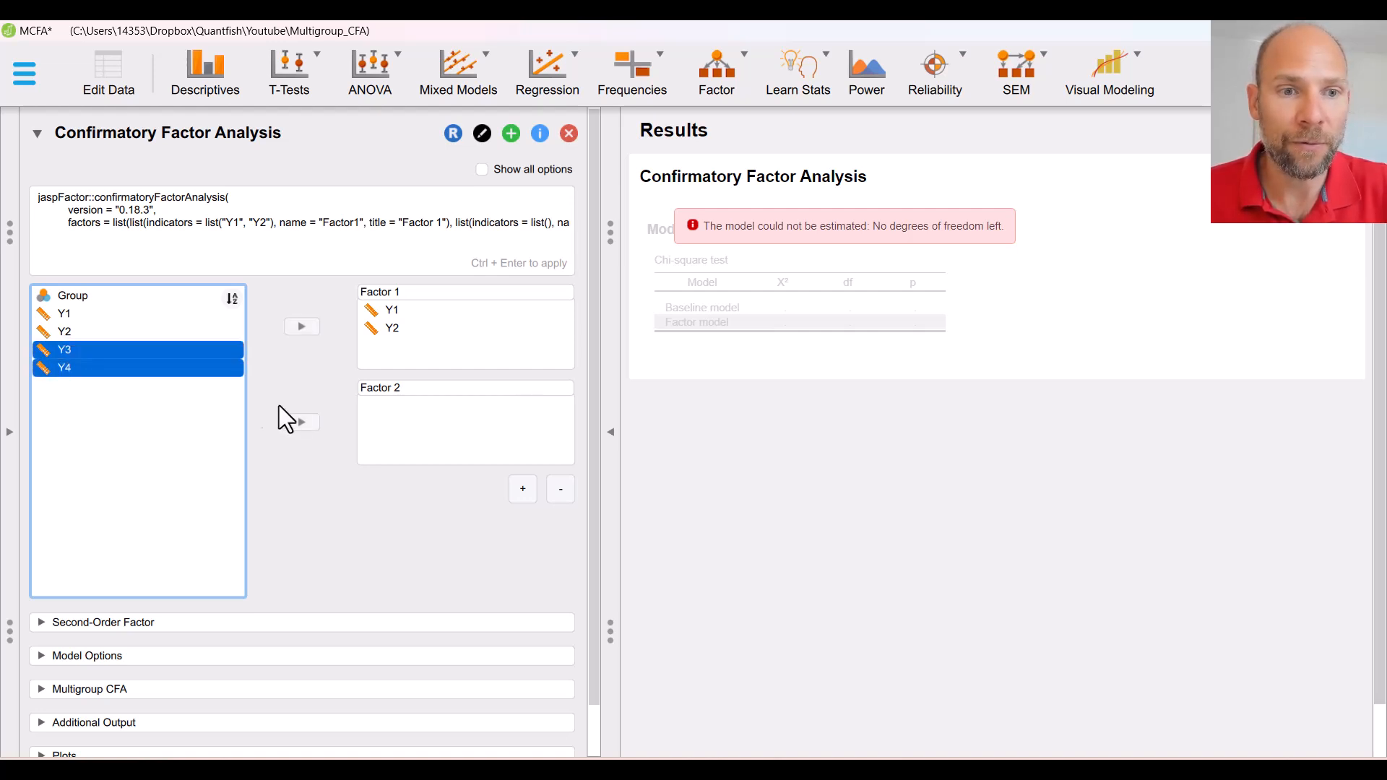
{"action": "left_click", "coordinate": [302, 423]}
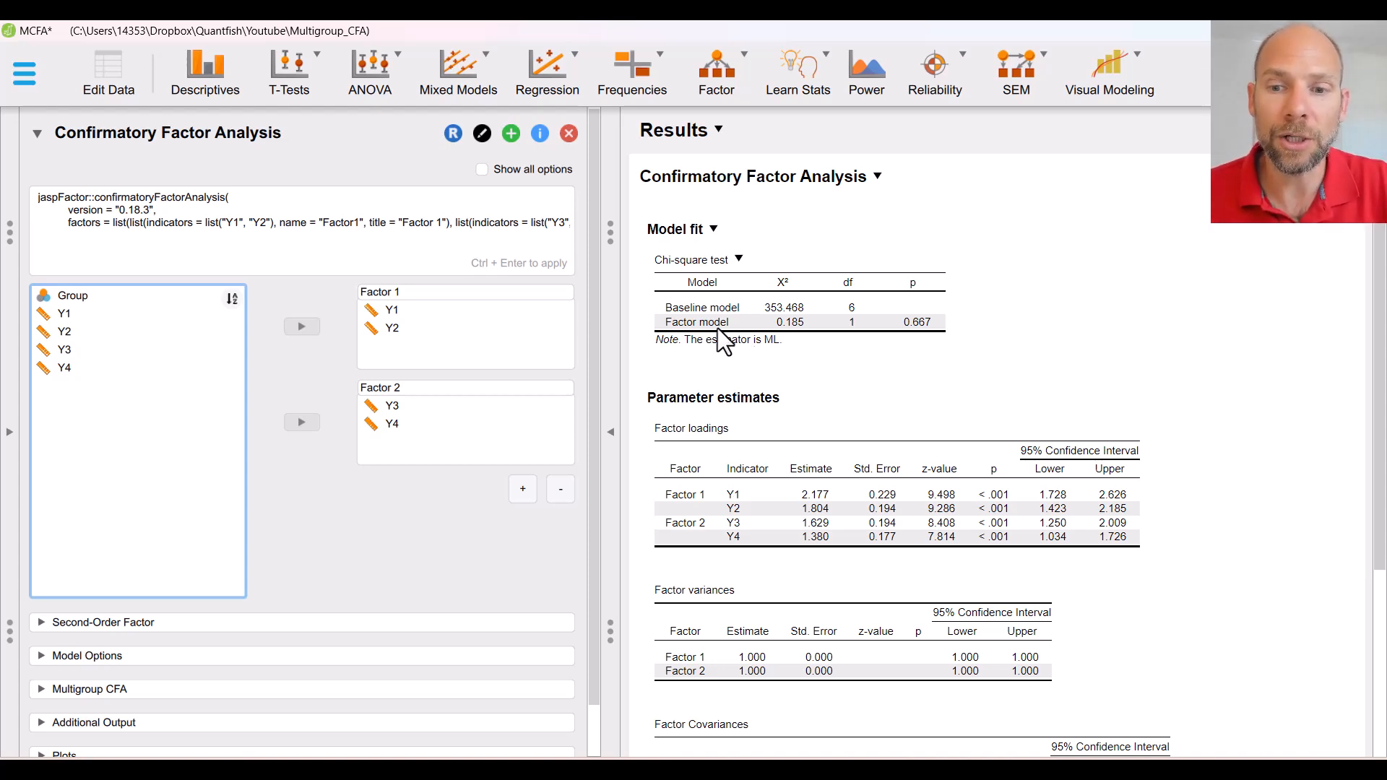
Step: Rename Factor 1 as "Construct 1" and Factor 2 as "Construct 2"
{"action": "scroll", "coordinate": [785, 390], "scroll_direction": "down", "scroll_amount": 3}
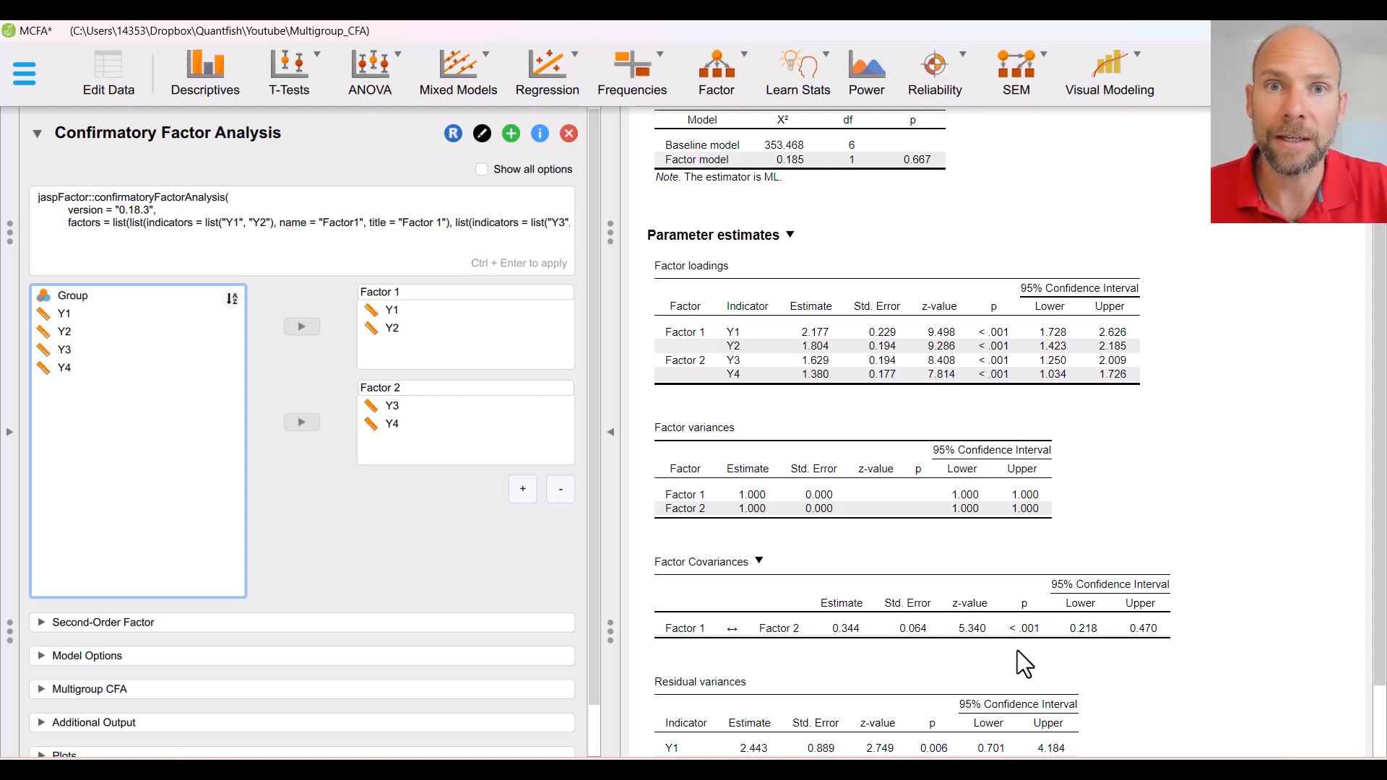
{"action": "scroll", "coordinate": [890, 535], "scroll_direction": "up", "scroll_amount": 3}
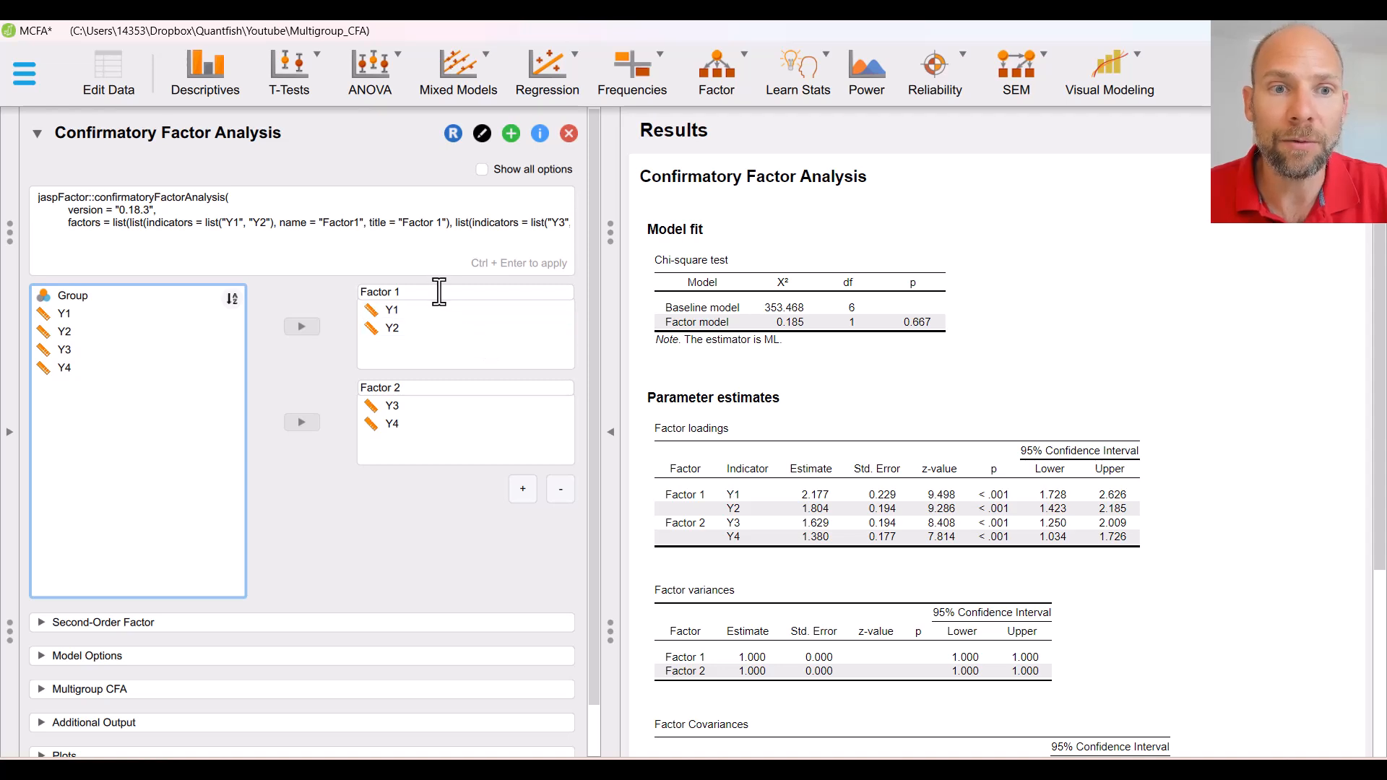
{"action": "double_click", "coordinate": [367, 293]}
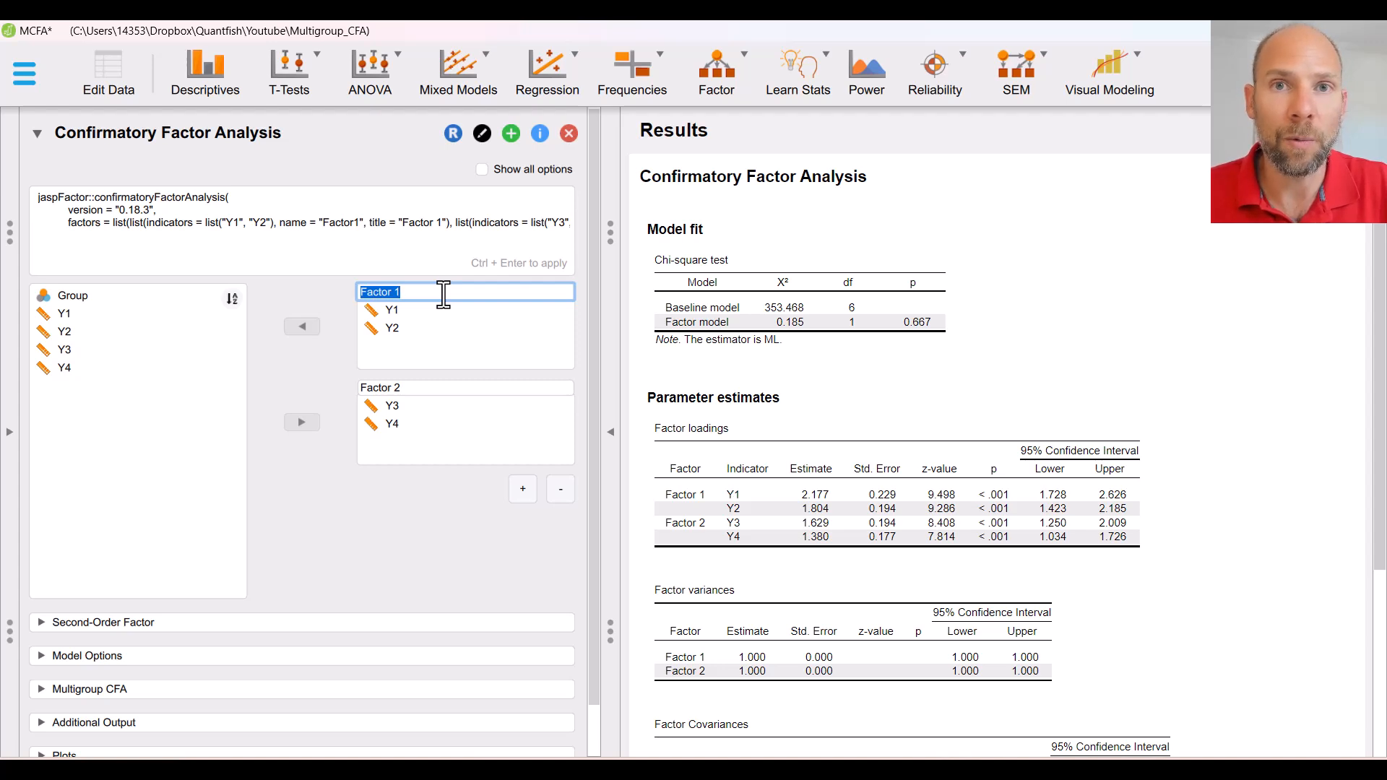
{"action": "type", "text": "Construct 1"}
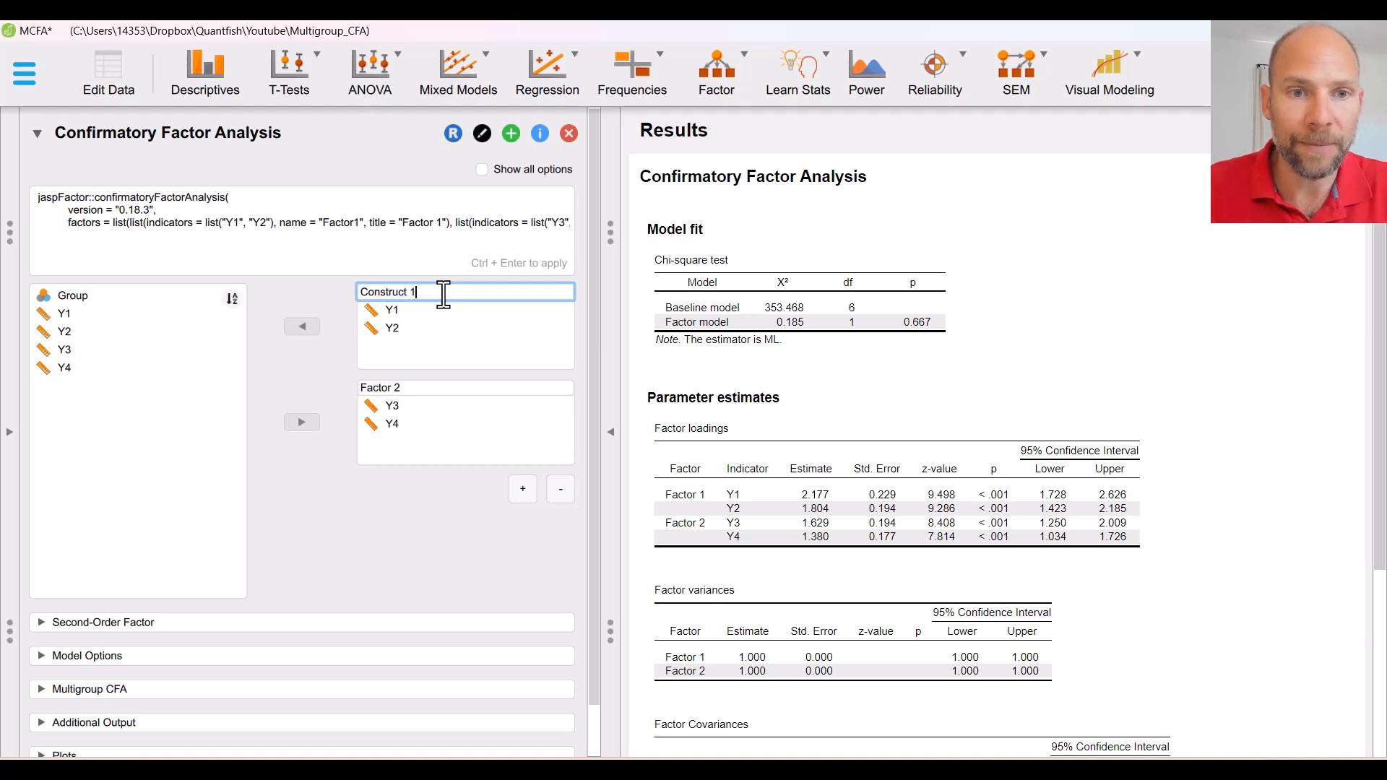
{"action": "left_click", "coordinate": [416, 388]}
{"action": "type", "text": "Co"}
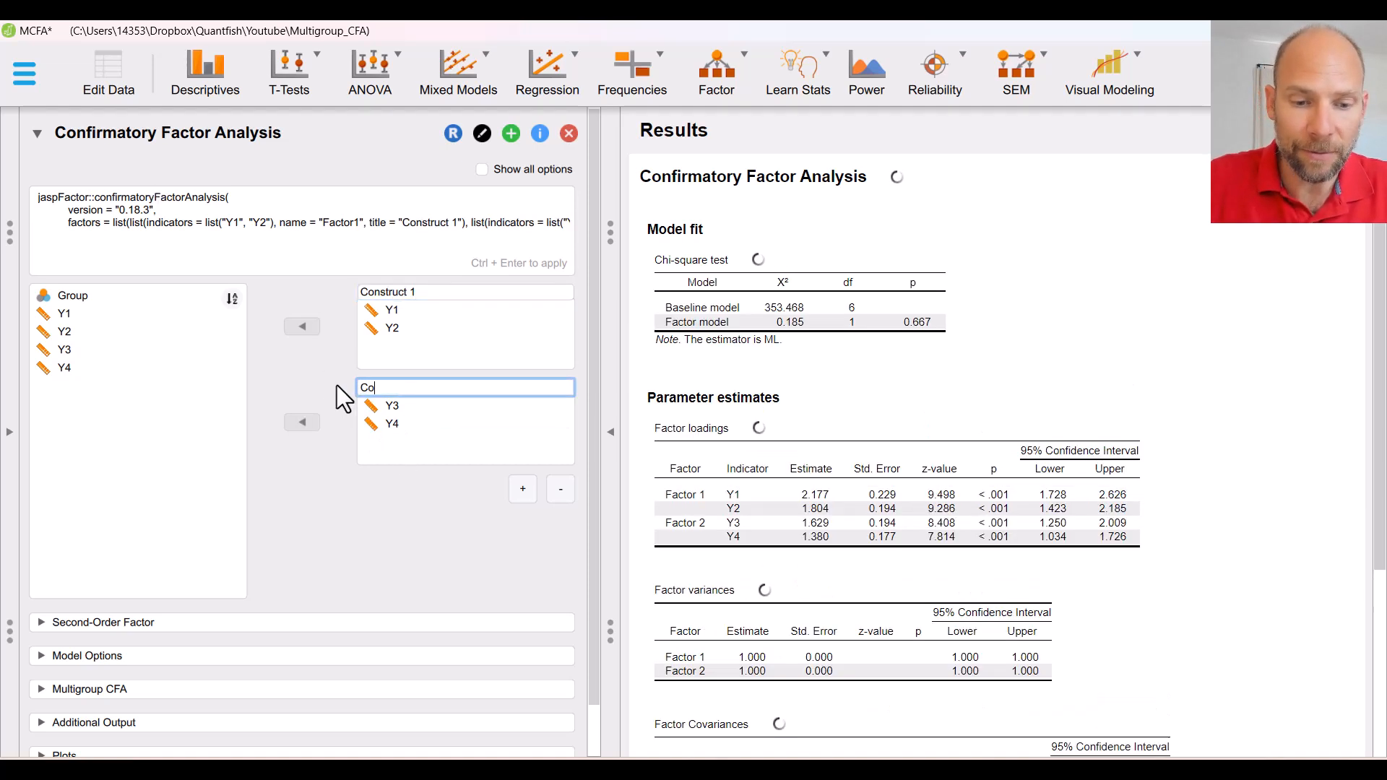
{"action": "type", "text": "nstruct "}
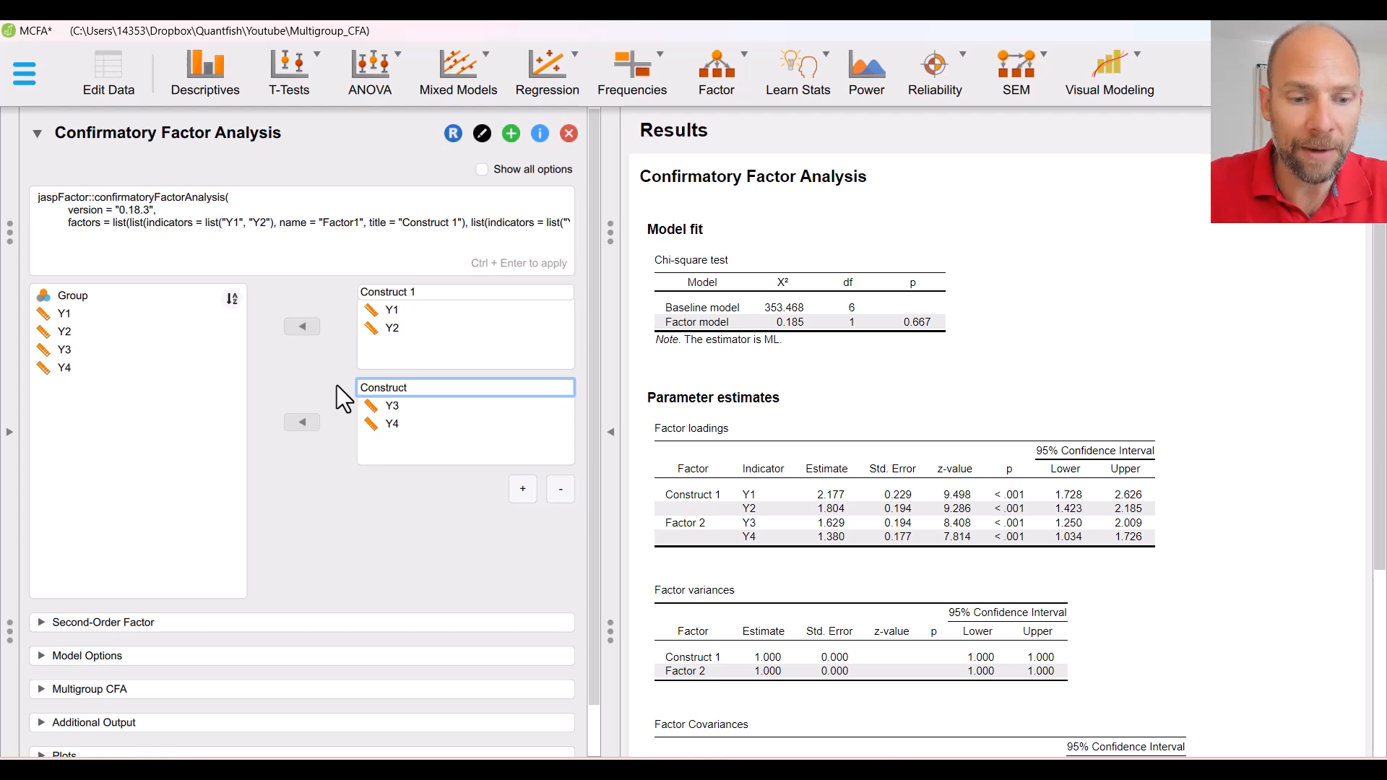
{"action": "type", "text": "2"}
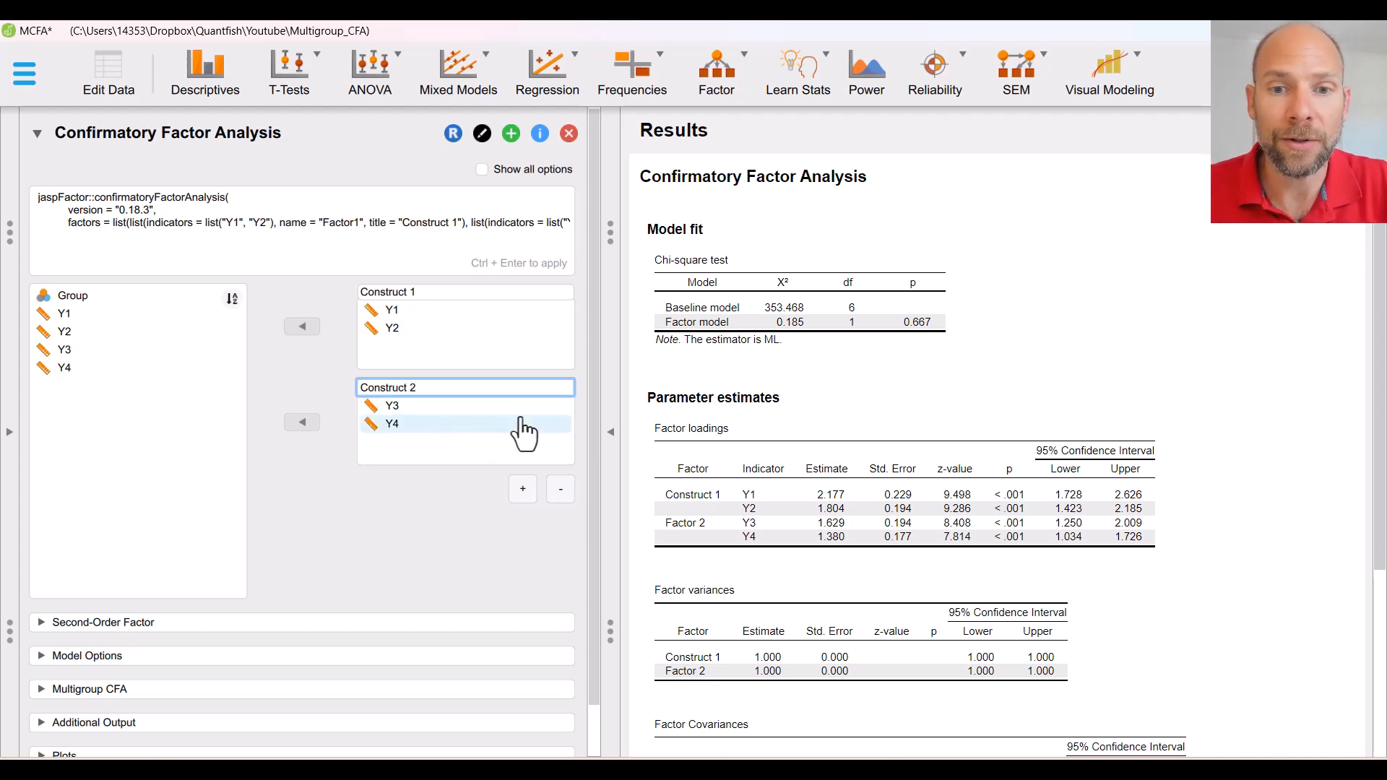
{"action": "key", "text": "Return"}
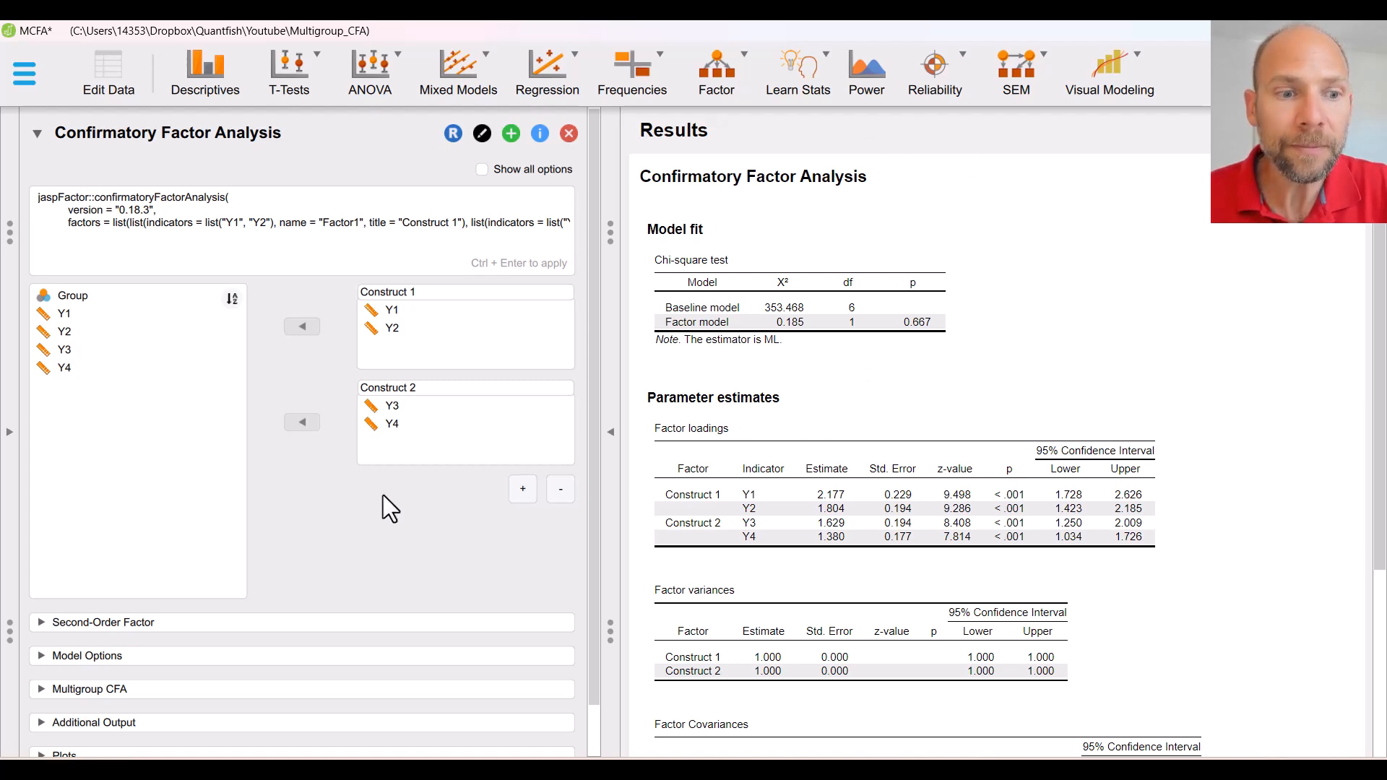
Step: Set Group as the grouping variable for the multigroup CFA
{"action": "scroll", "coordinate": [383, 496], "scroll_direction": "down", "scroll_amount": 1}
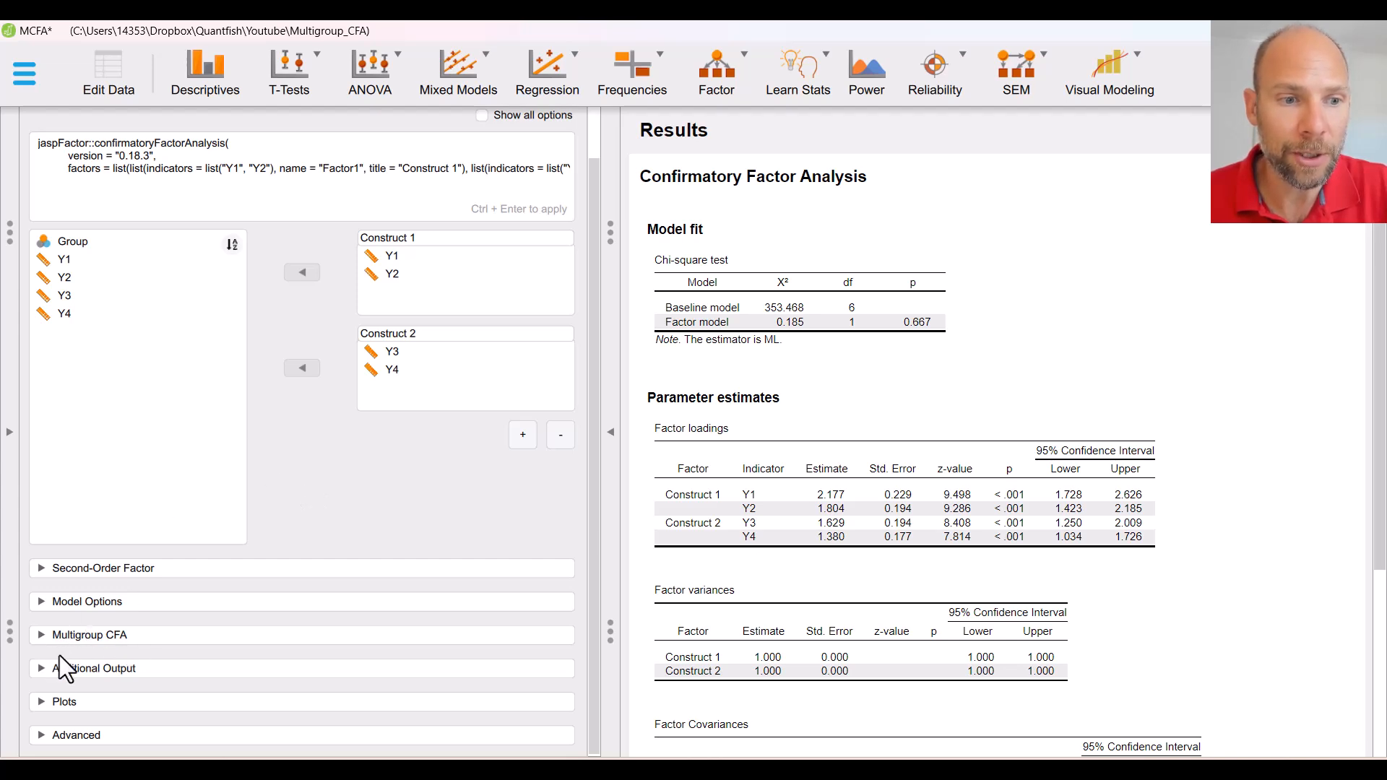
{"action": "left_click", "coordinate": [94, 637]}
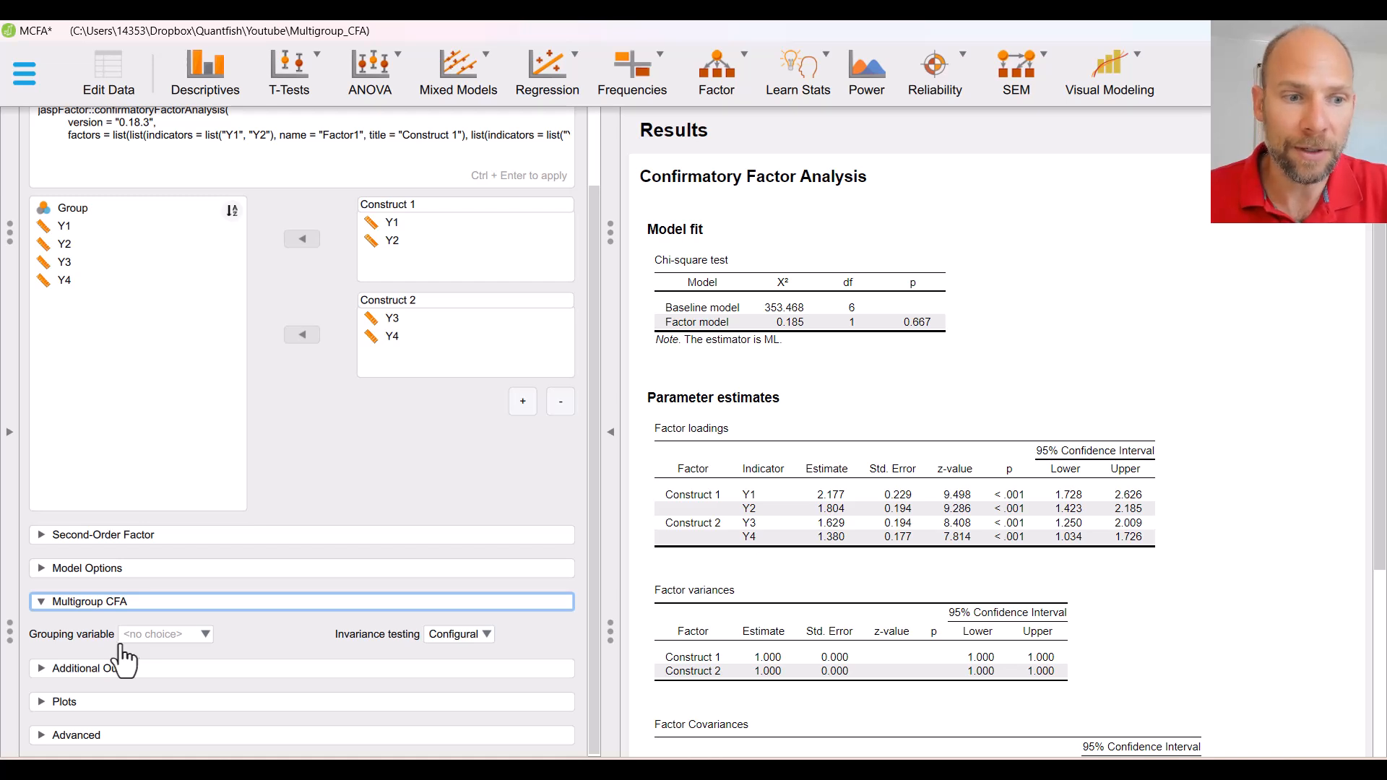
{"action": "left_click", "coordinate": [205, 634]}
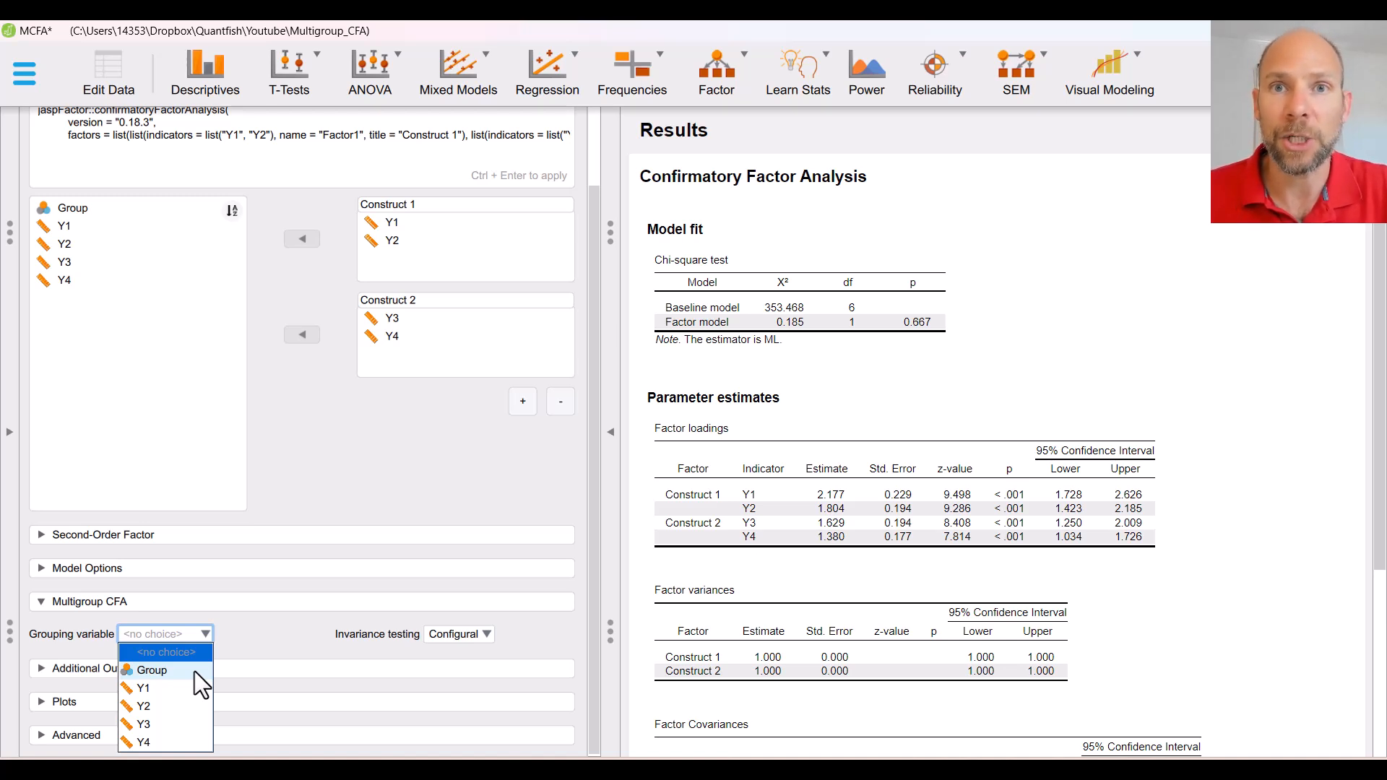
{"action": "left_click", "coordinate": [193, 671]}
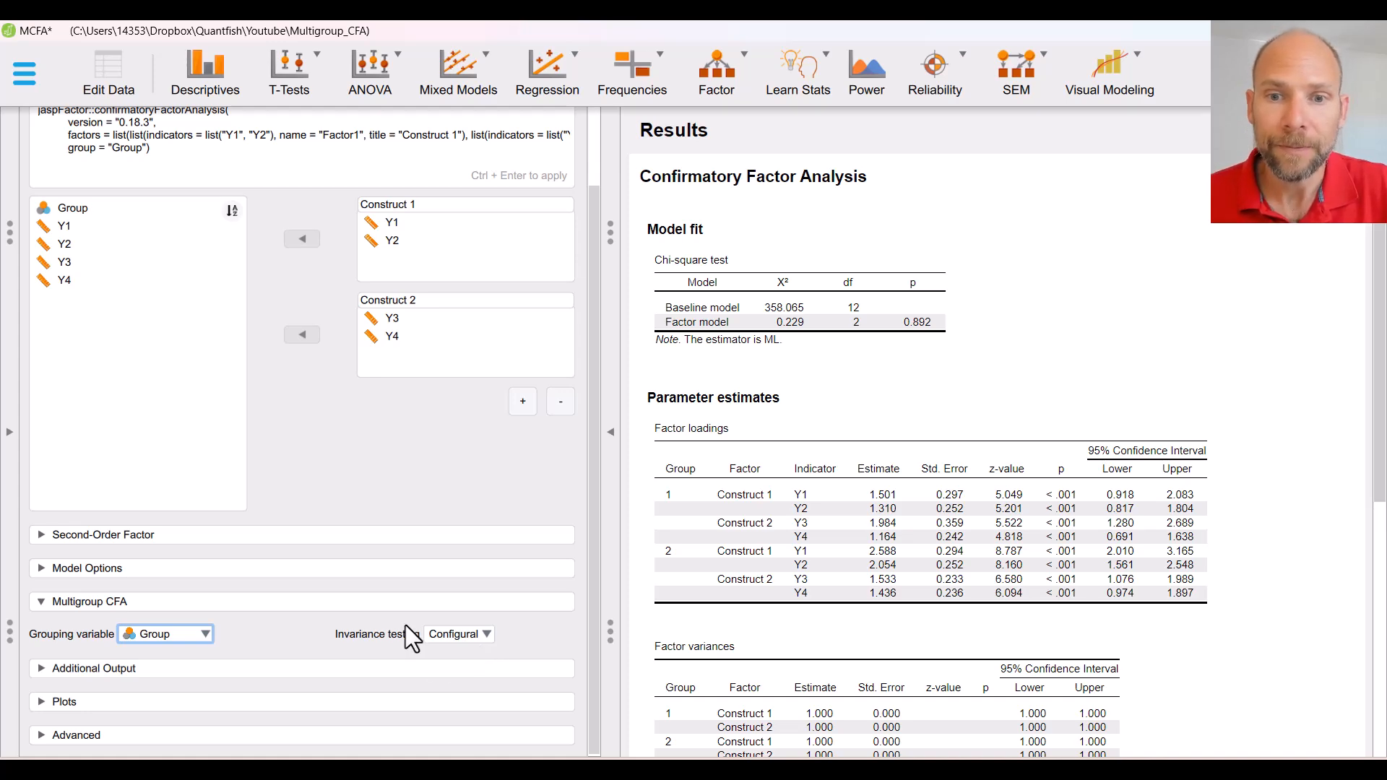
Step: Examine the factor loadings, factor variances, factor covariances and residual variances estimated for each group
{"action": "scroll", "coordinate": [896, 409], "scroll_direction": "down", "scroll_amount": 3}
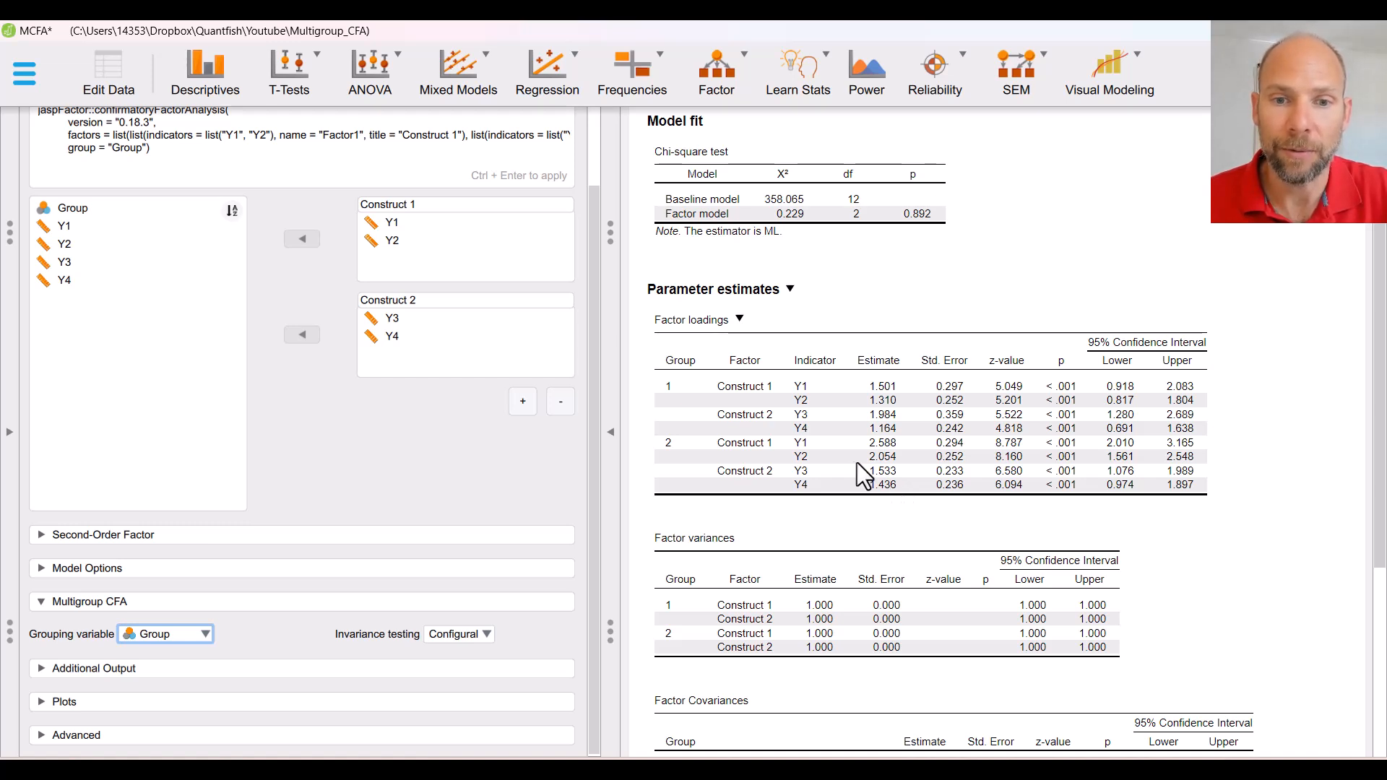
{"action": "scroll", "coordinate": [848, 461], "scroll_direction": "down", "scroll_amount": 1}
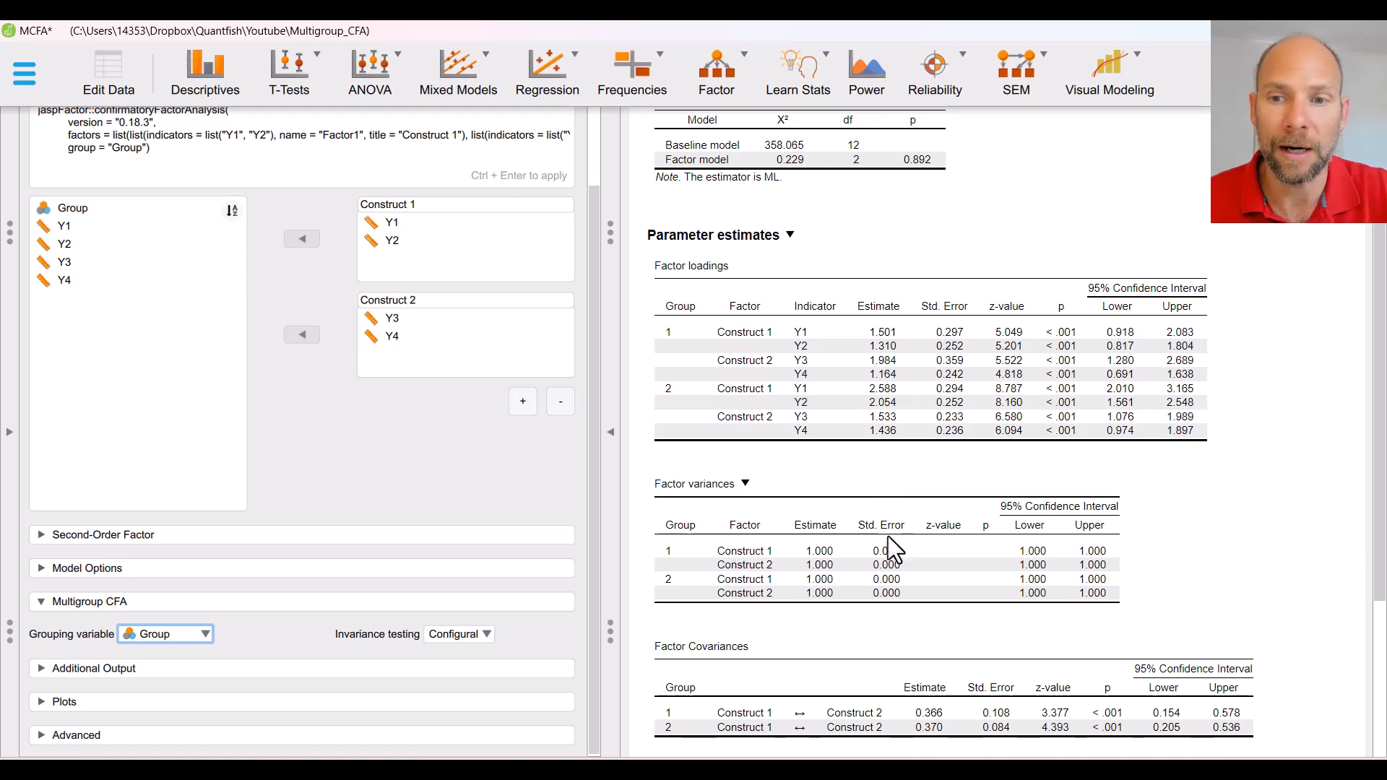
{"action": "scroll", "coordinate": [882, 494], "scroll_direction": "down", "scroll_amount": 3}
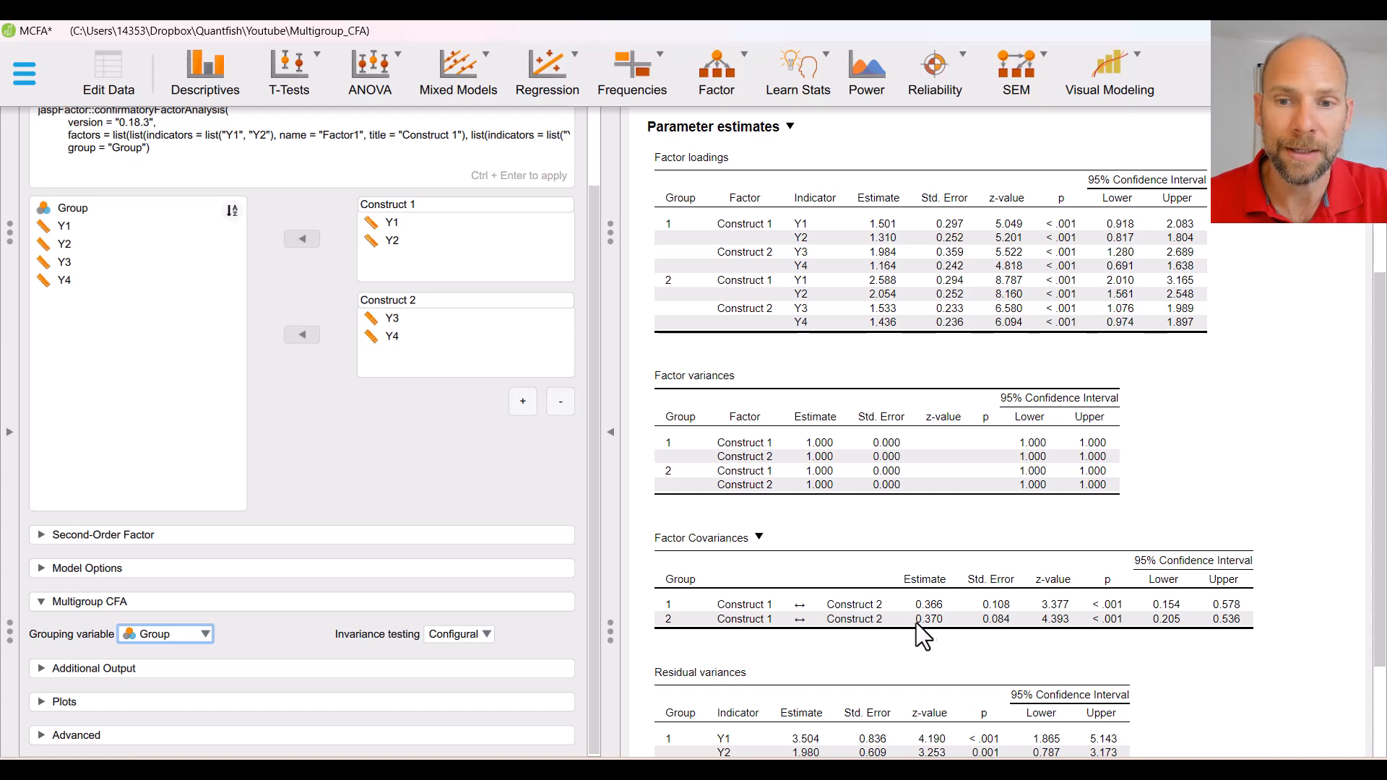
{"action": "scroll", "coordinate": [899, 609], "scroll_direction": "down", "scroll_amount": 2}
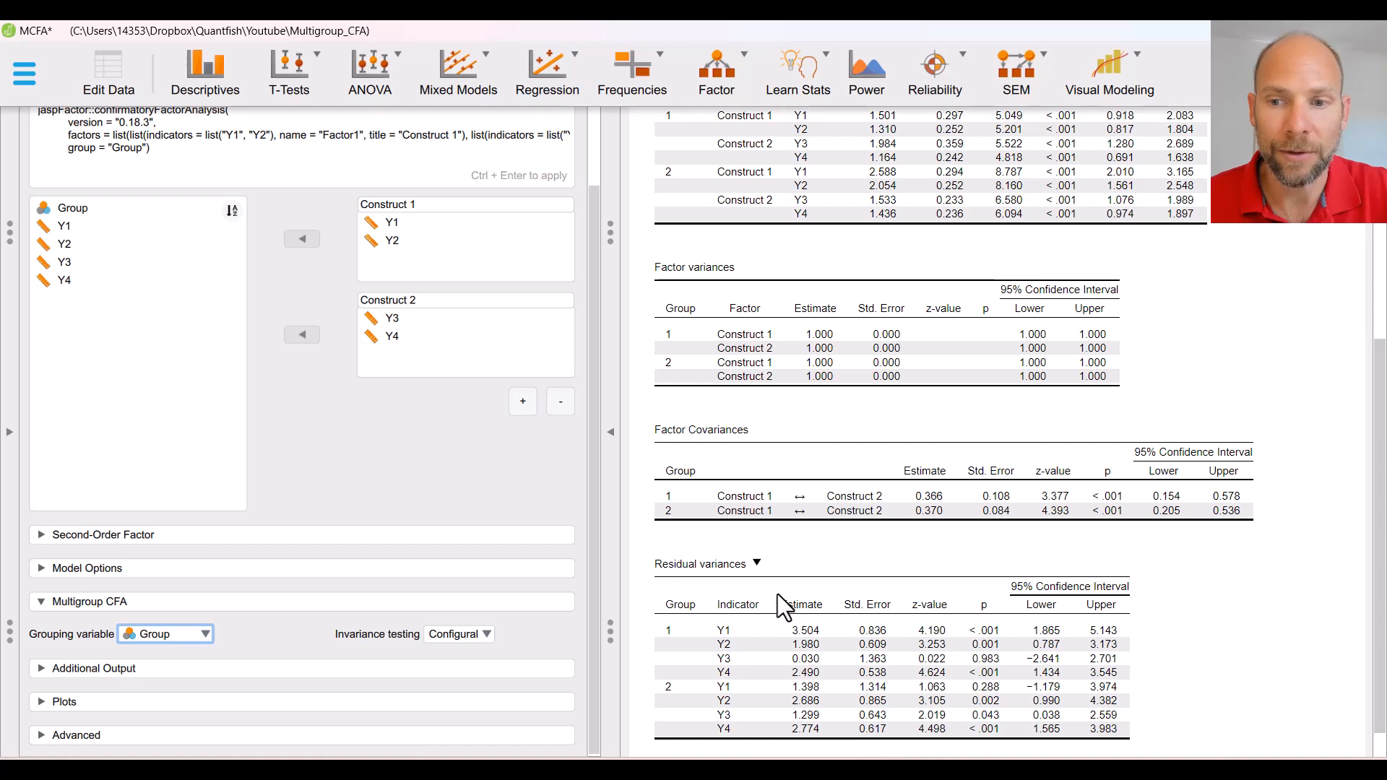
{"action": "scroll", "coordinate": [778, 595], "scroll_direction": "down", "scroll_amount": 1}
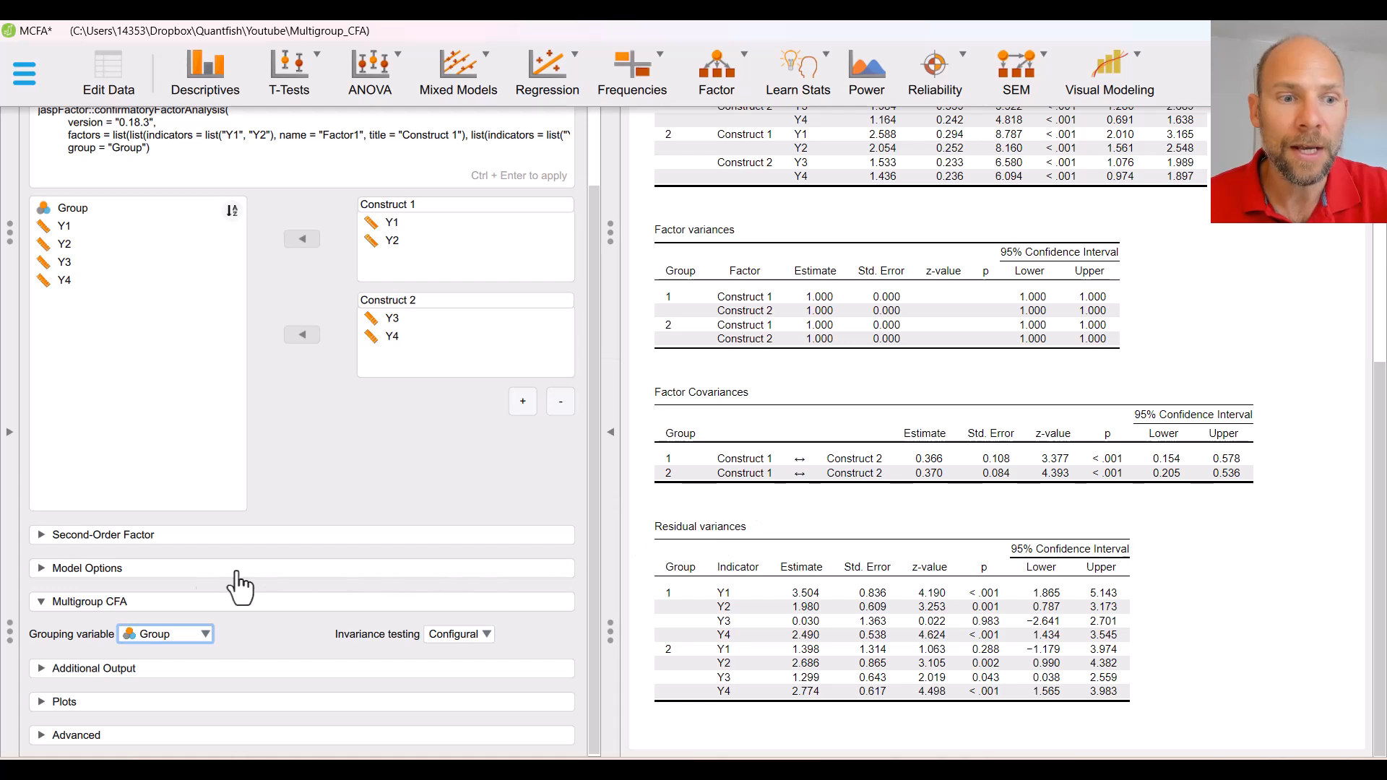
Step: Include the mean structure in the model with latent intercepts fixed to zero, and review the factor and indicator intercepts by group
{"action": "left_click", "coordinate": [88, 569]}
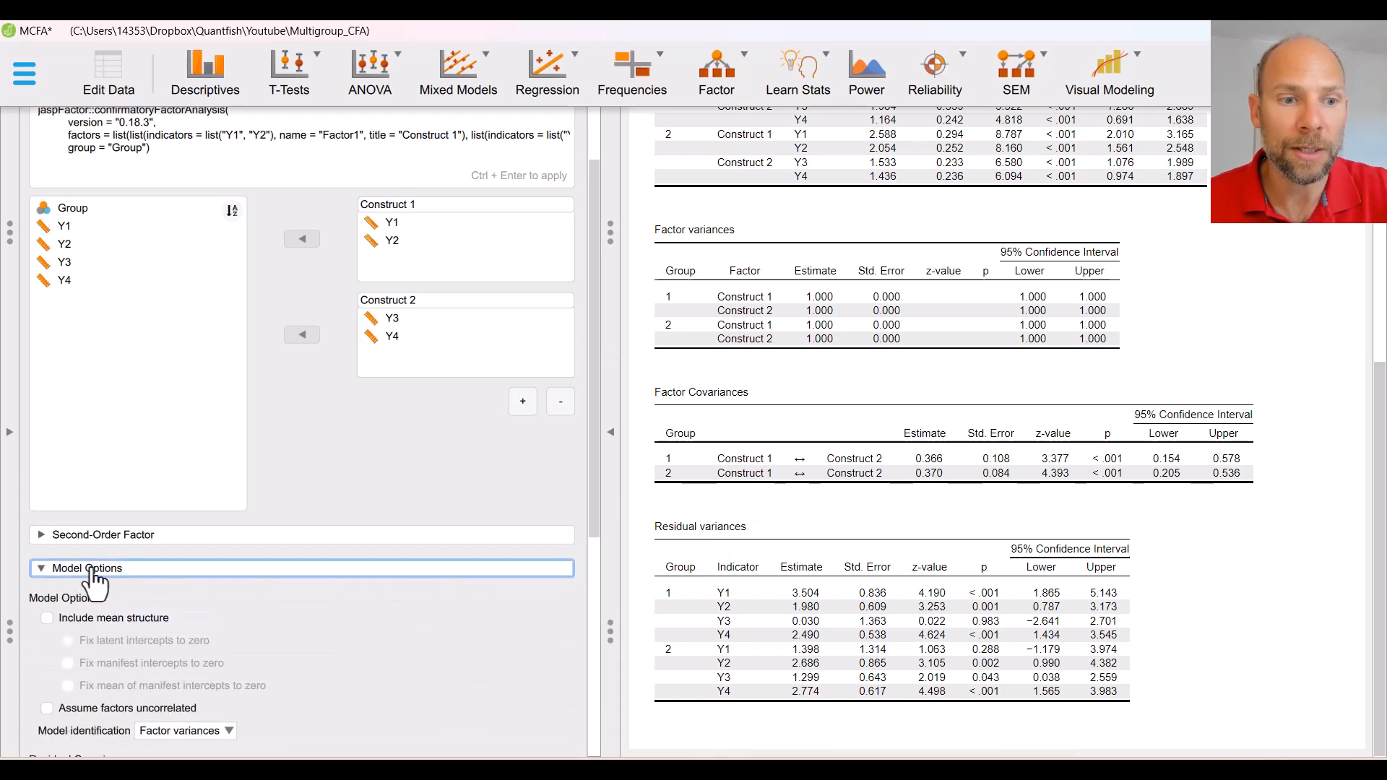
{"action": "left_click", "coordinate": [47, 554]}
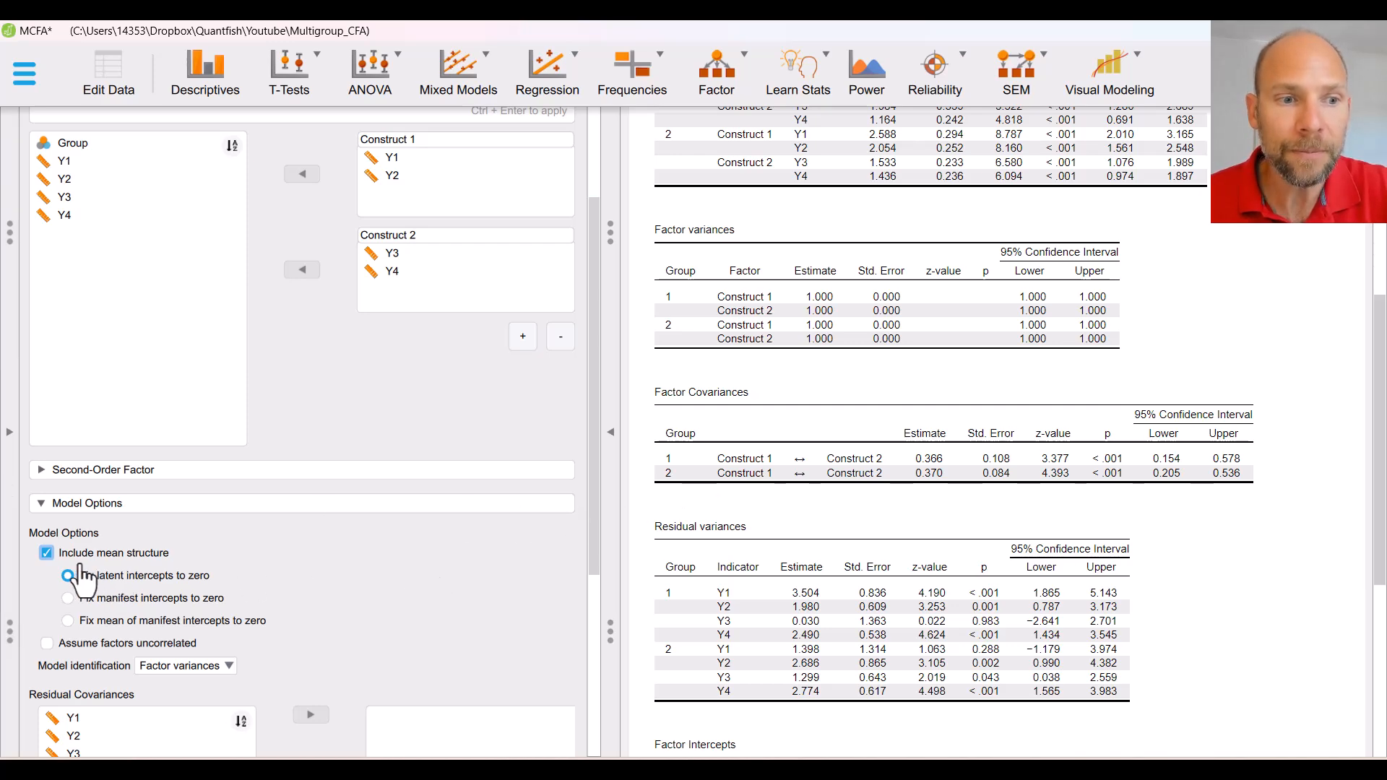
{"action": "scroll", "coordinate": [755, 517], "scroll_direction": "up", "scroll_amount": 5}
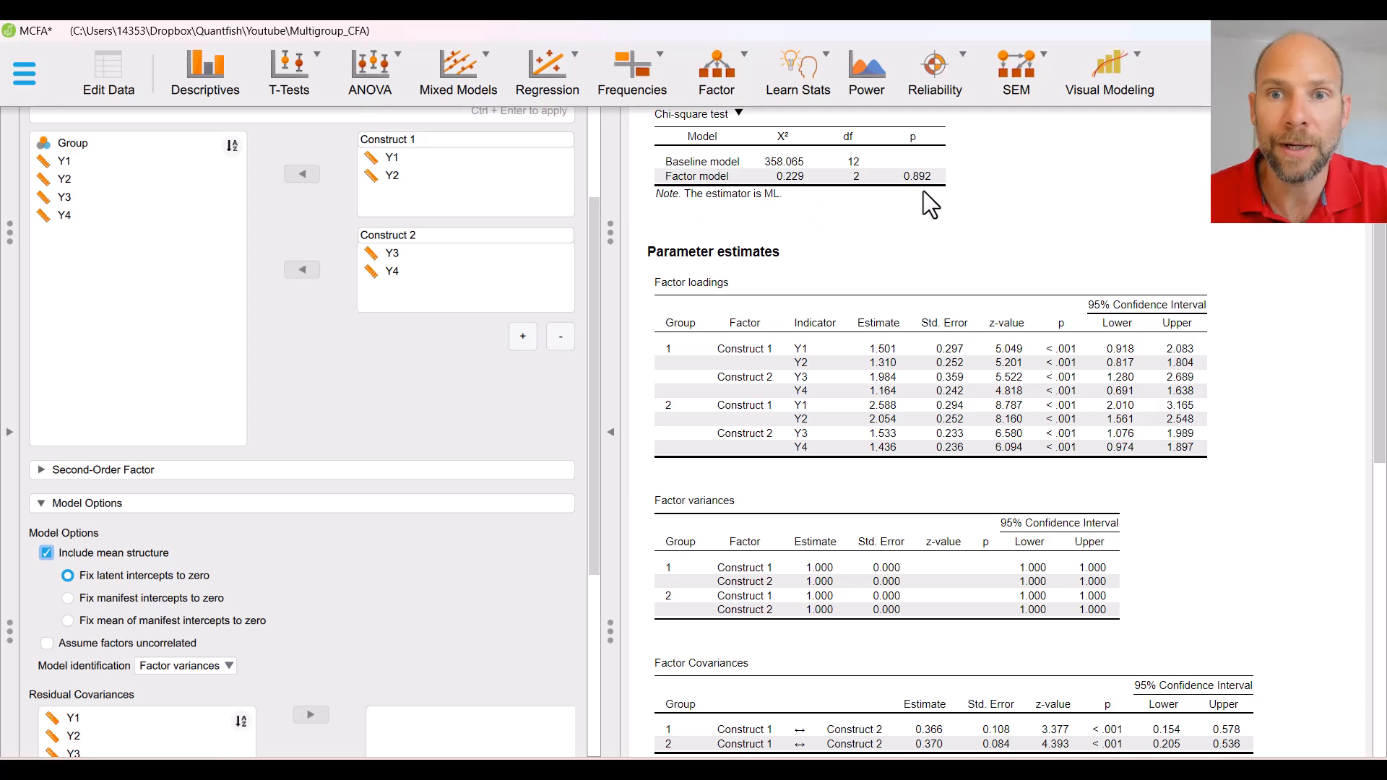
{"action": "scroll", "coordinate": [874, 286], "scroll_direction": "down", "scroll_amount": 9}
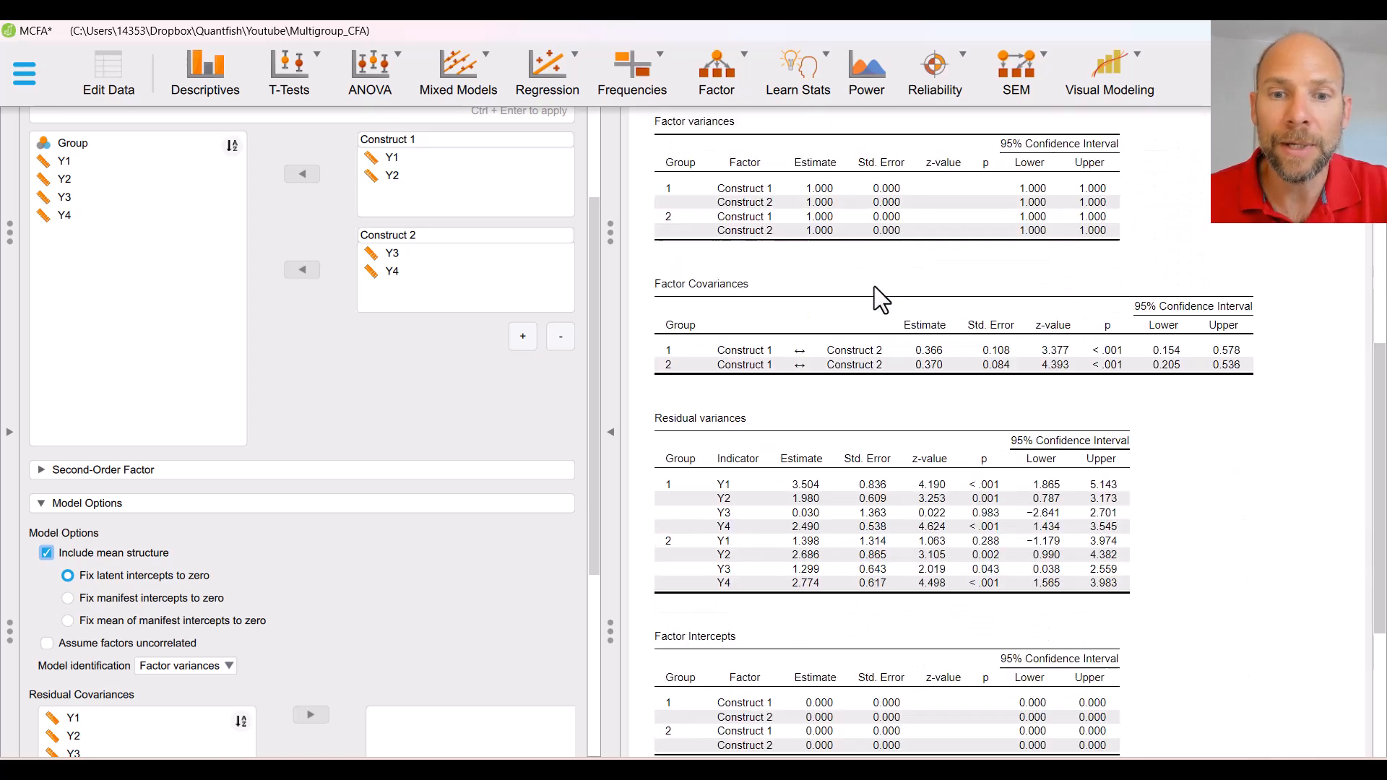
{"action": "scroll", "coordinate": [875, 287], "scroll_direction": "down", "scroll_amount": 2}
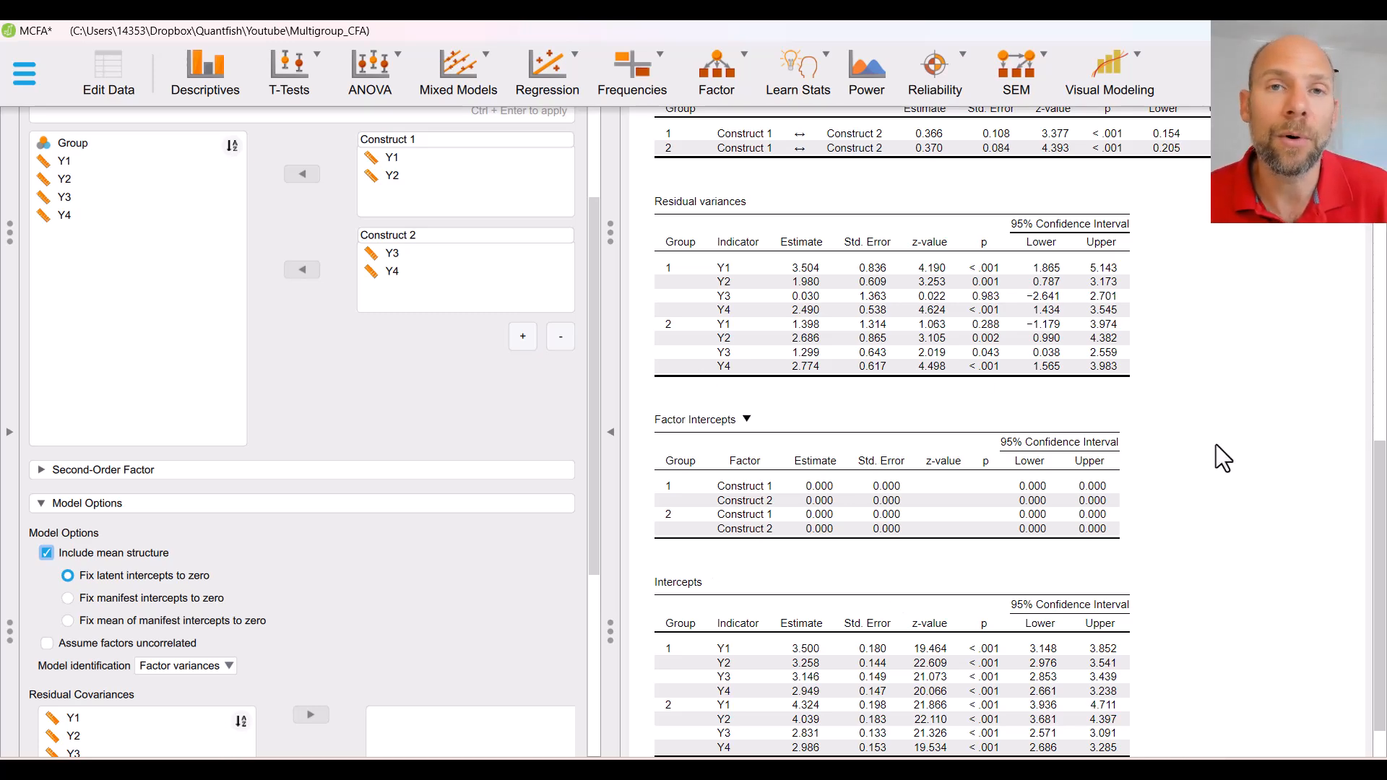
Step: Set the multigroup invariance testing level to Metric and review the chi-square fit and factor loadings by group
{"action": "scroll", "coordinate": [1216, 445], "scroll_direction": "up", "scroll_amount": 2}
{"action": "scroll", "coordinate": [1218, 453], "scroll_direction": "up", "scroll_amount": 12}
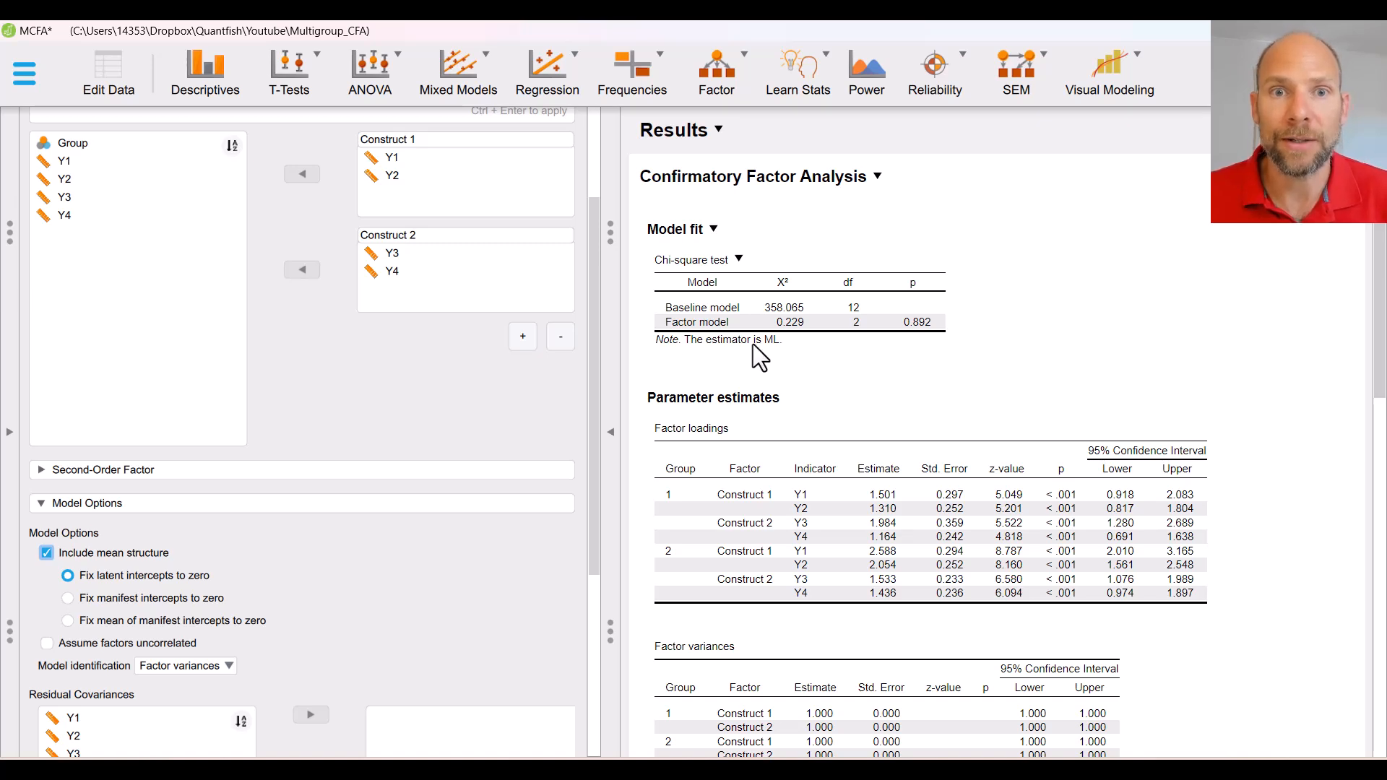
{"action": "scroll", "coordinate": [487, 561], "scroll_direction": "down", "scroll_amount": 3}
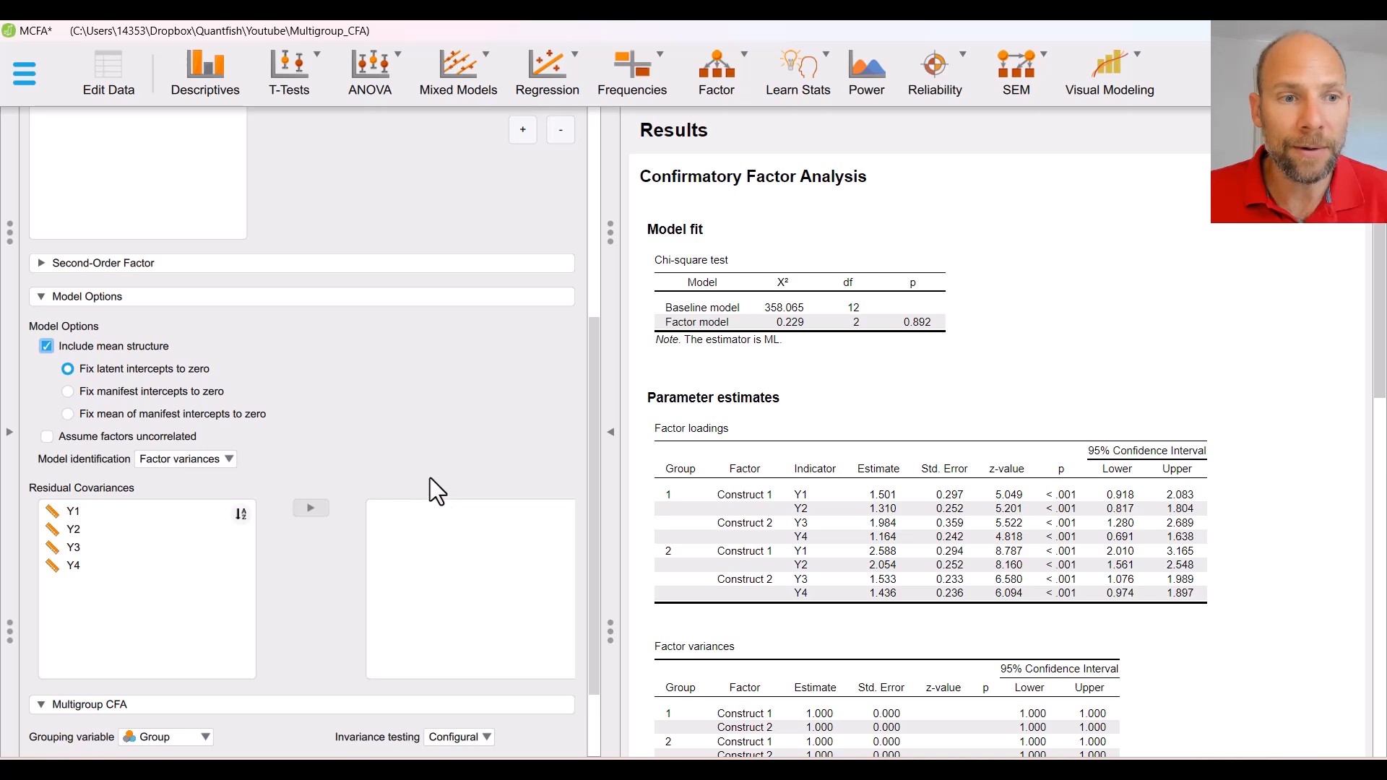
{"action": "scroll", "coordinate": [430, 478], "scroll_direction": "down", "scroll_amount": 1}
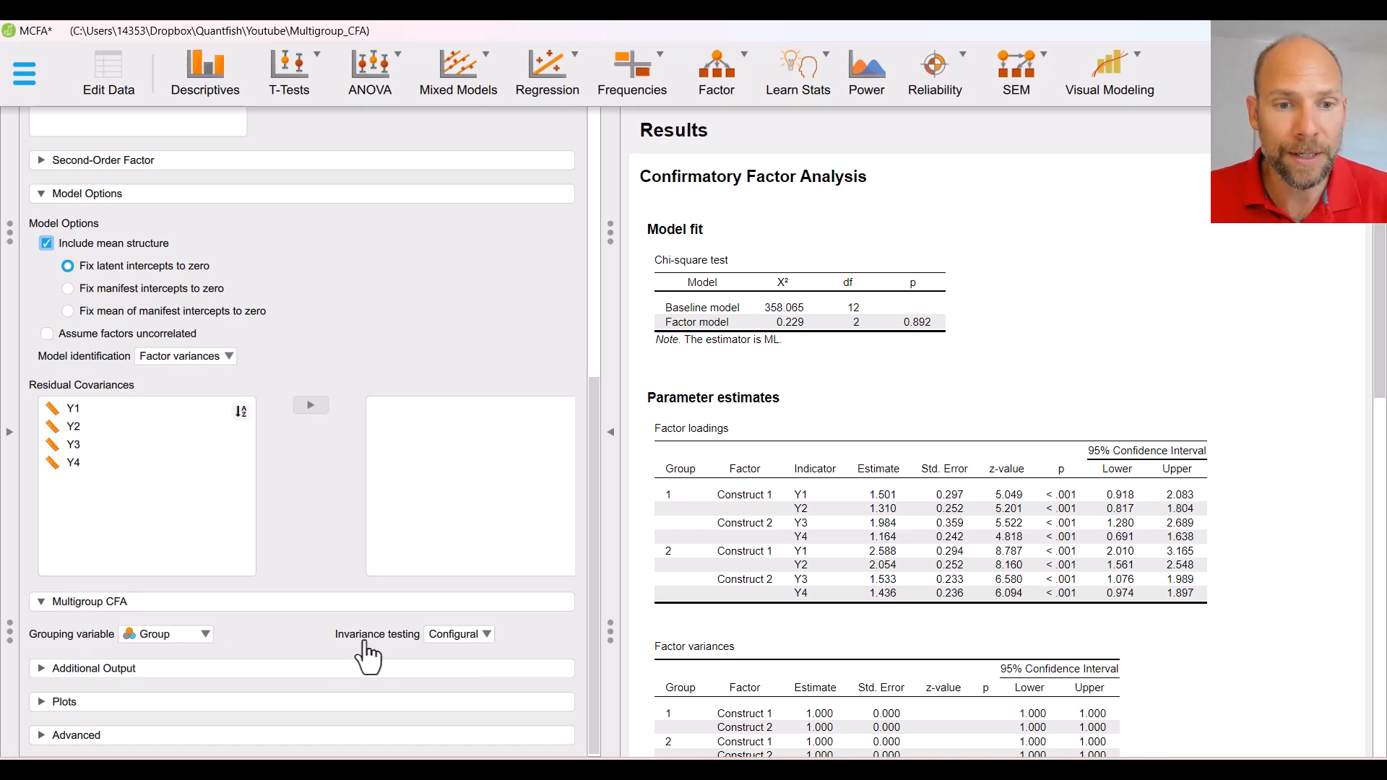
{"action": "left_click", "coordinate": [488, 636]}
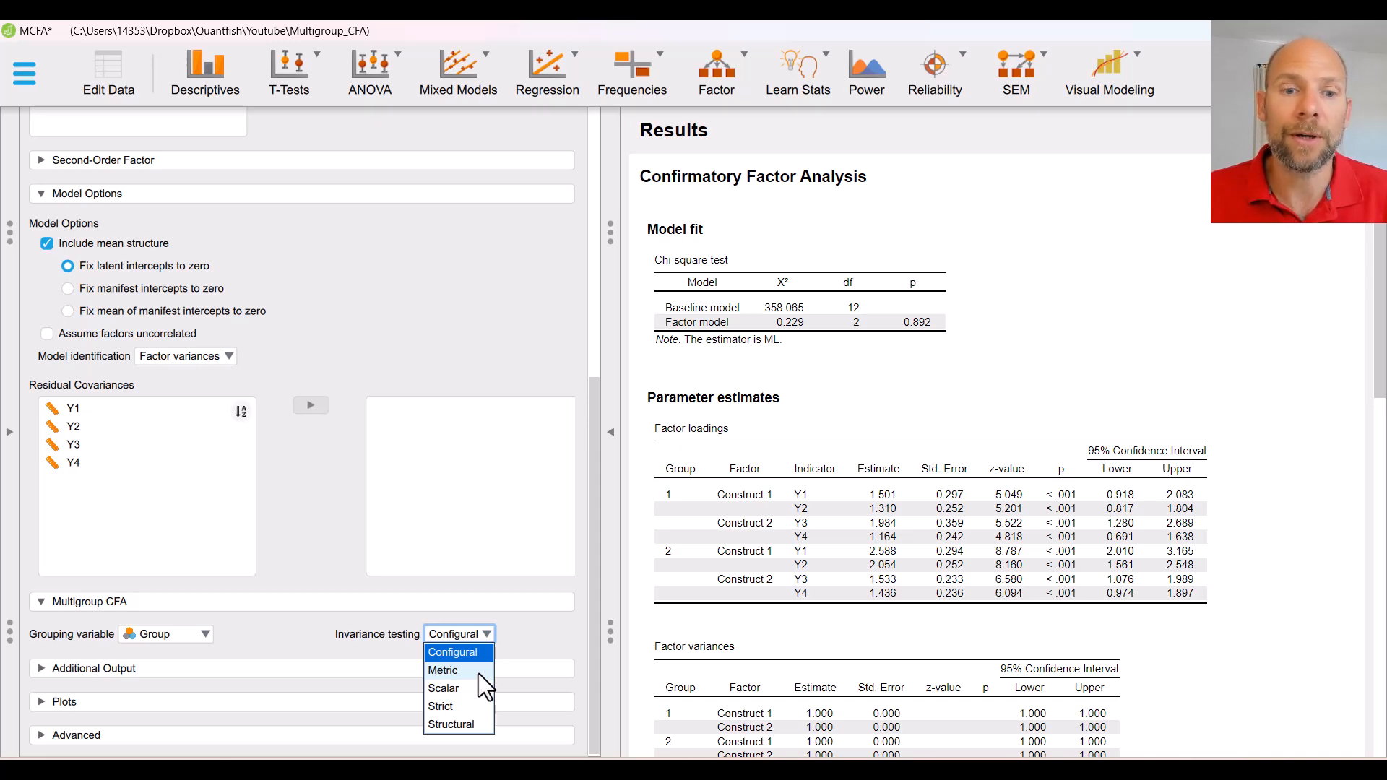
{"action": "left_click", "coordinate": [479, 674]}
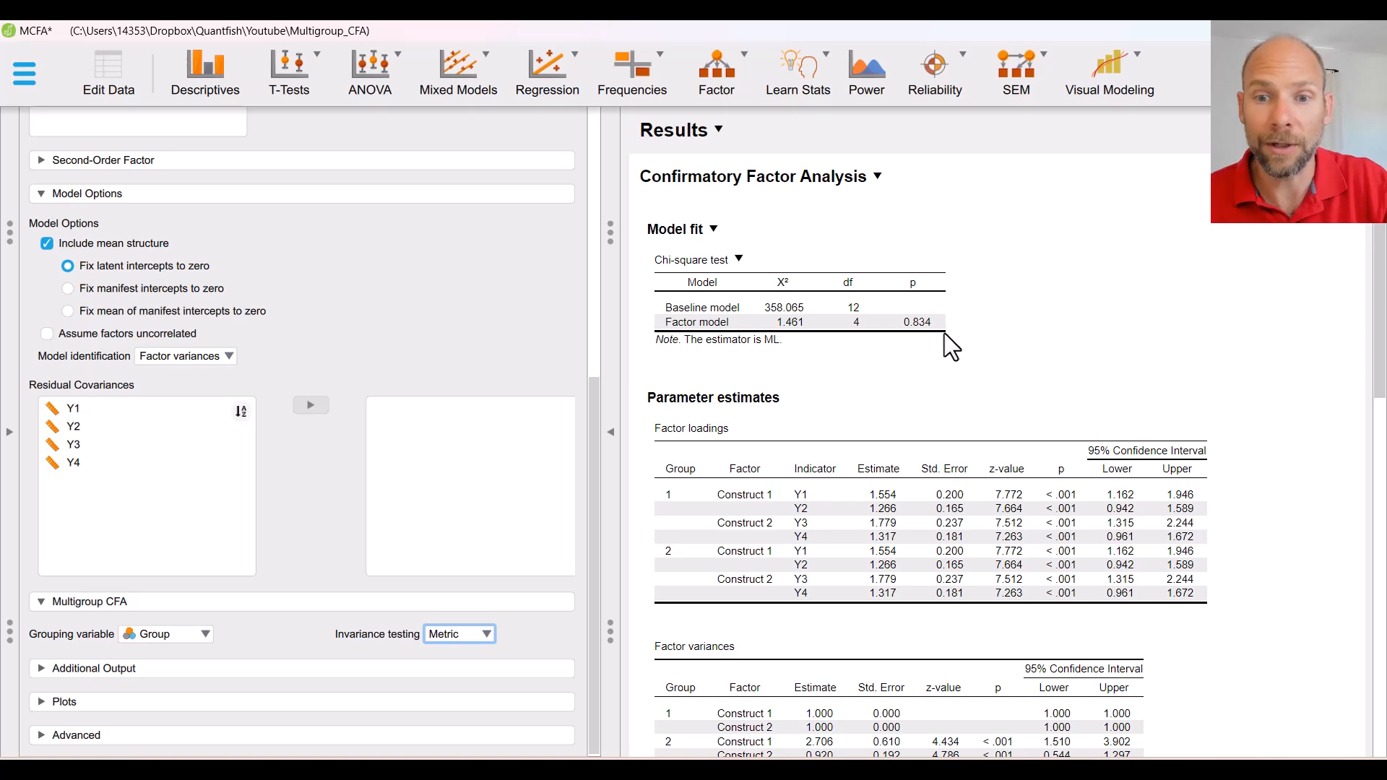
{"action": "scroll", "coordinate": [859, 419], "scroll_direction": "down", "scroll_amount": 3}
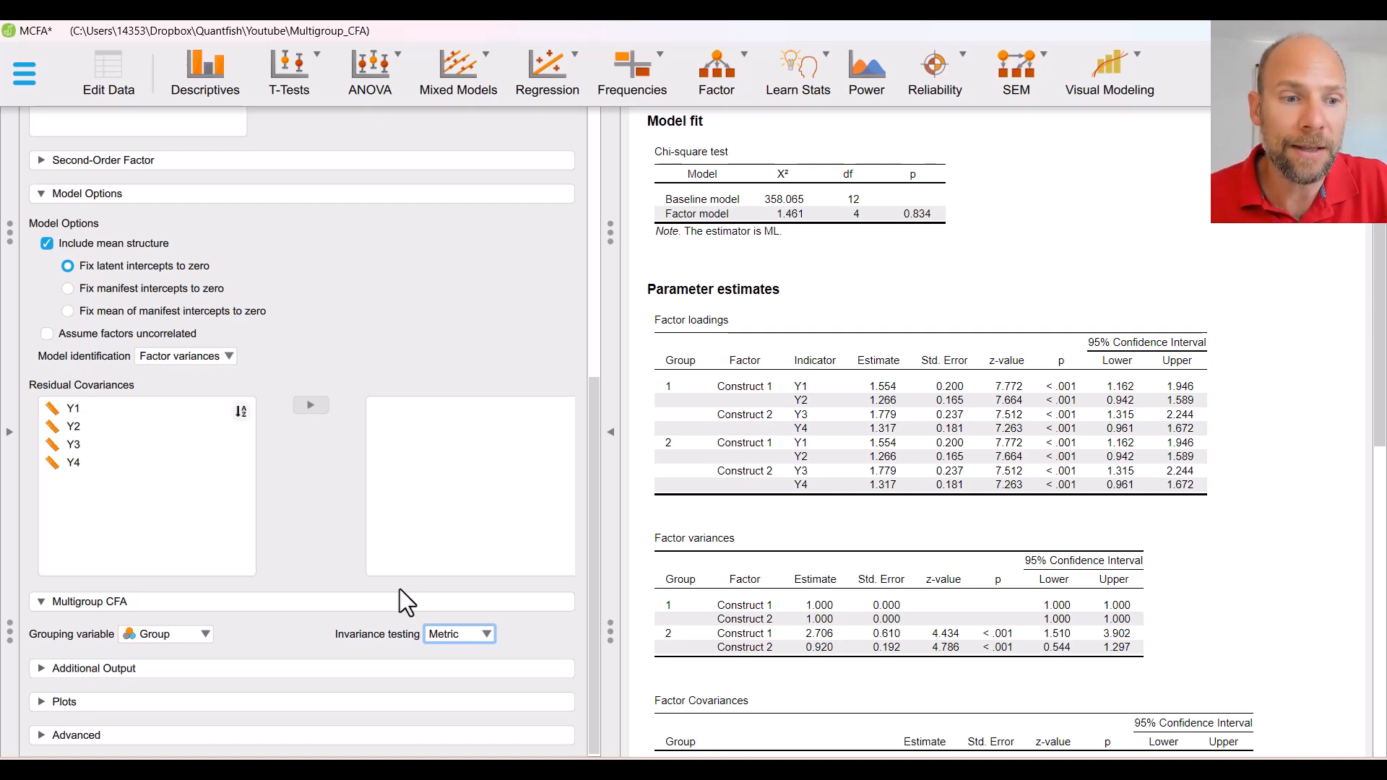
Step: Add fully standardized estimates to the output by setting the advanced standardization option to All
{"action": "left_click", "coordinate": [69, 735]}
{"action": "scroll", "coordinate": [123, 595], "scroll_direction": "down", "scroll_amount": 1}
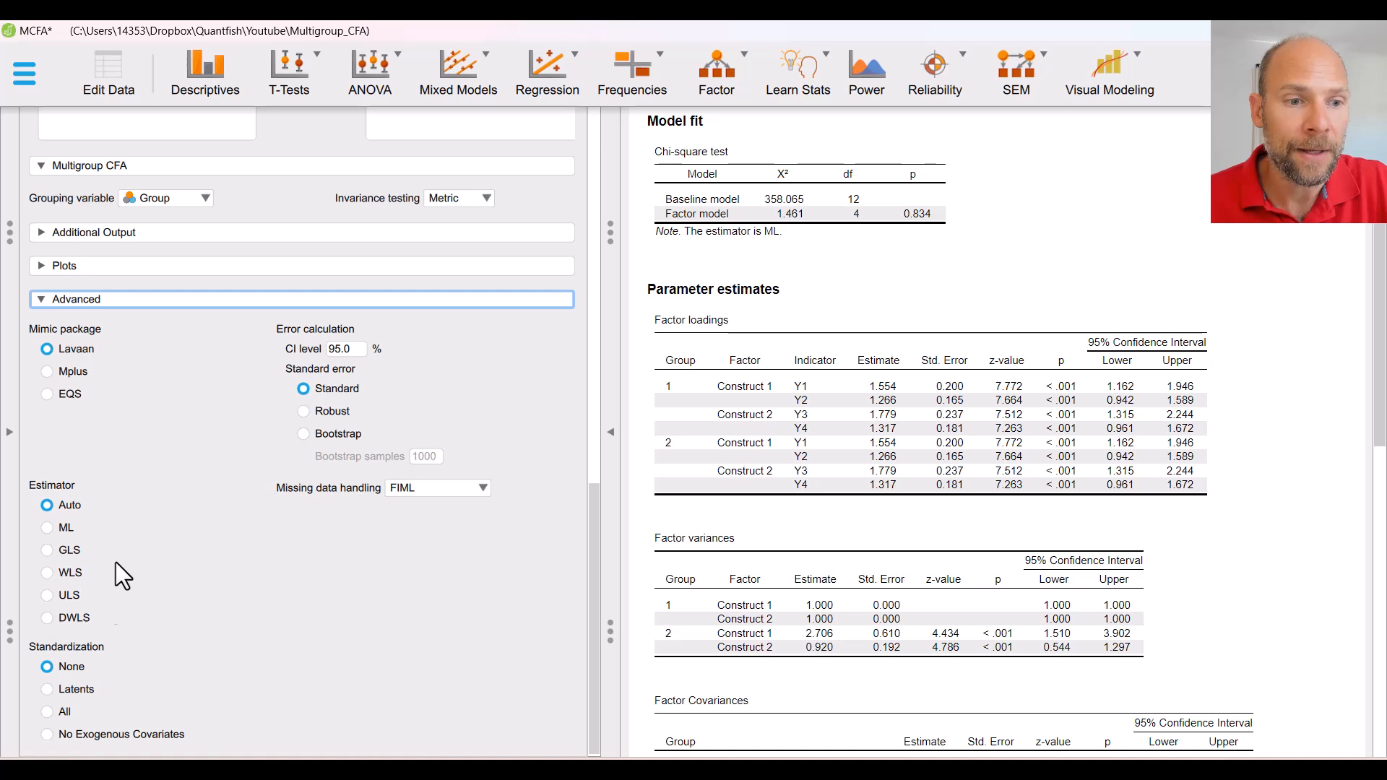
{"action": "left_click", "coordinate": [64, 711]}
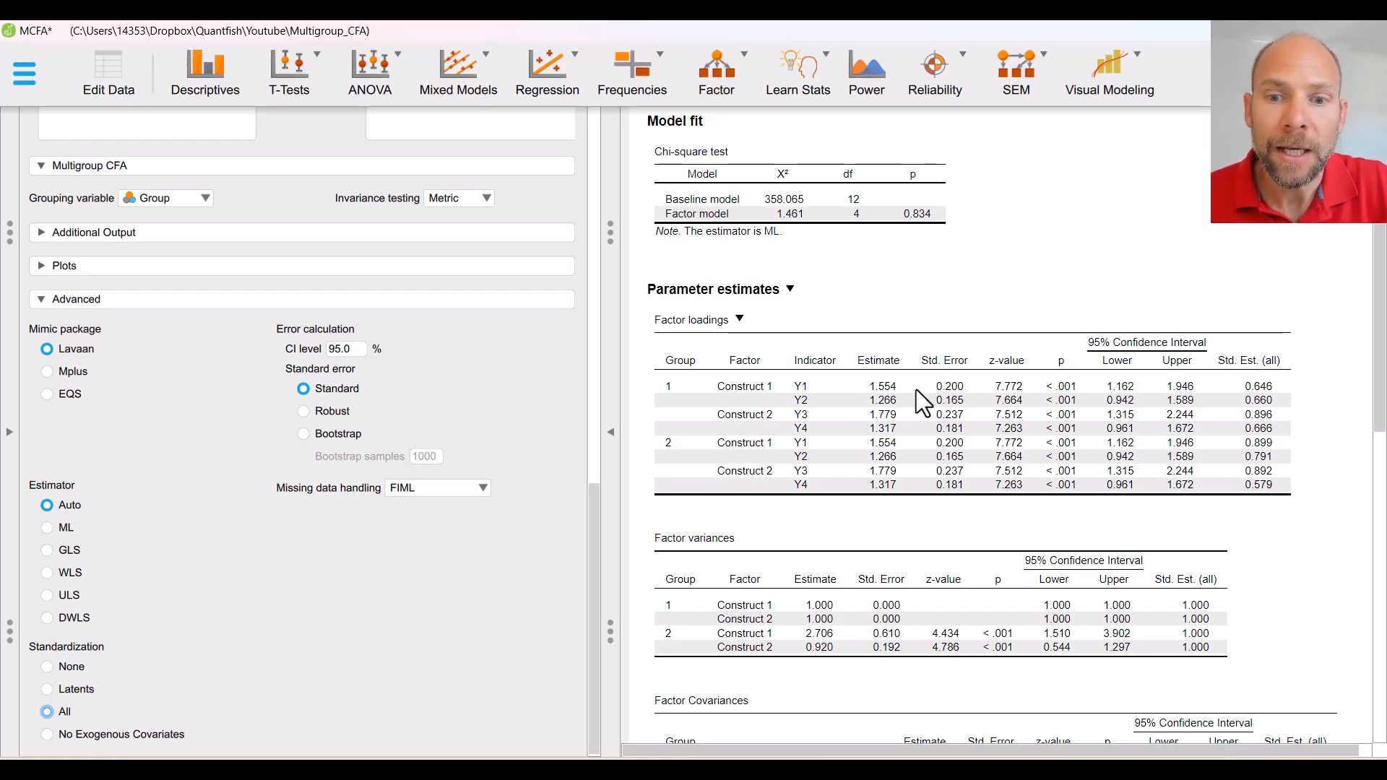
Step: Examine the metric model's loadings, factor variances and covariances, residual variances and intercepts by group, including standardized estimates, and recheck the chi-square fit
{"action": "scroll", "coordinate": [828, 369], "scroll_direction": "down", "scroll_amount": 3}
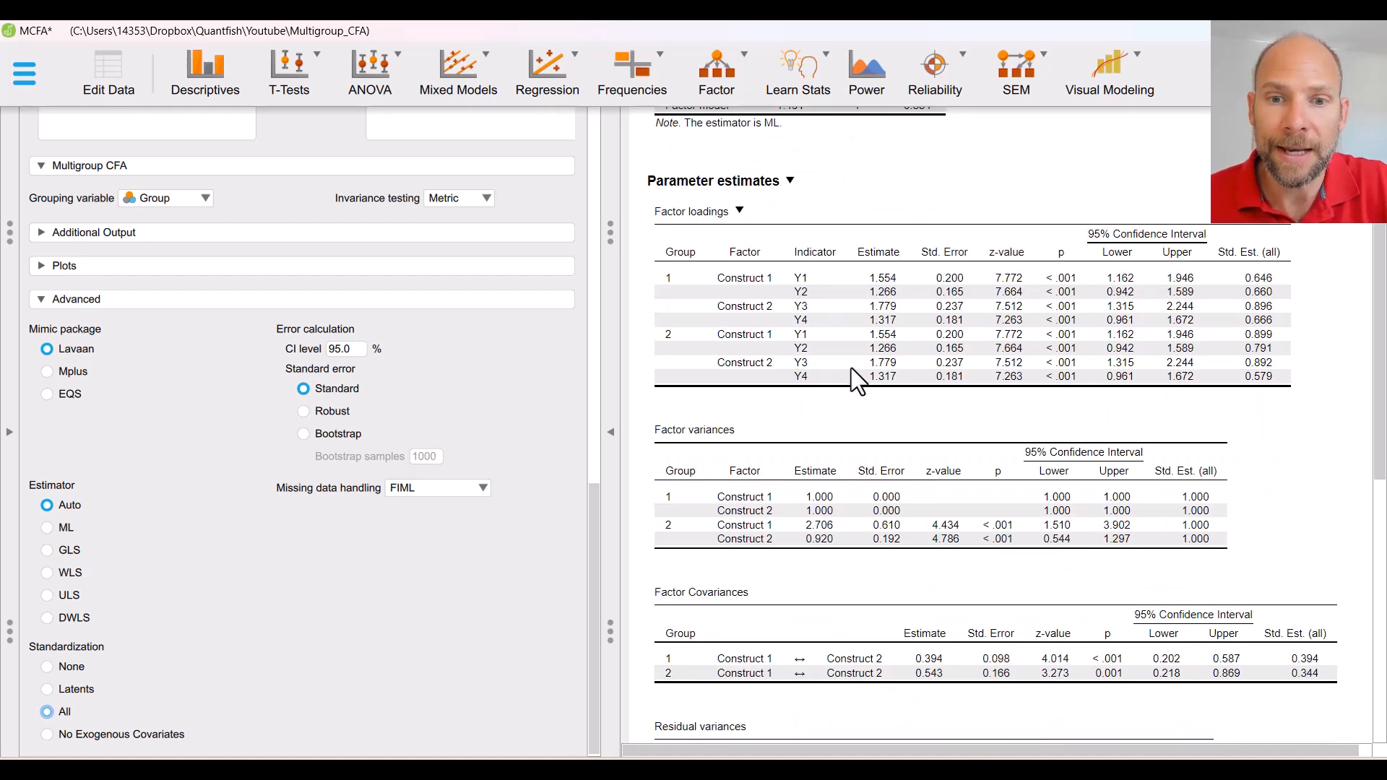
{"action": "scroll", "coordinate": [852, 367], "scroll_direction": "down", "scroll_amount": 3}
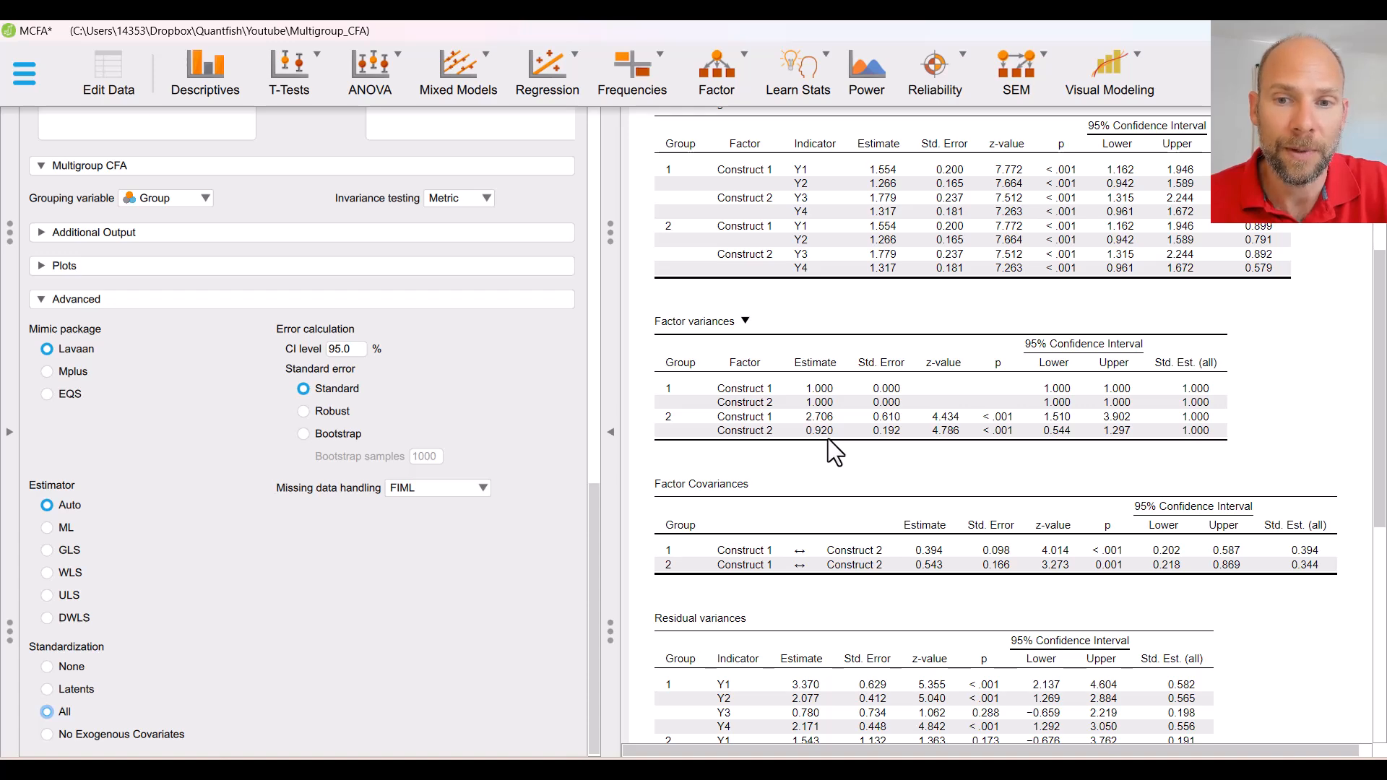
{"action": "scroll", "coordinate": [917, 489], "scroll_direction": "down", "scroll_amount": 1}
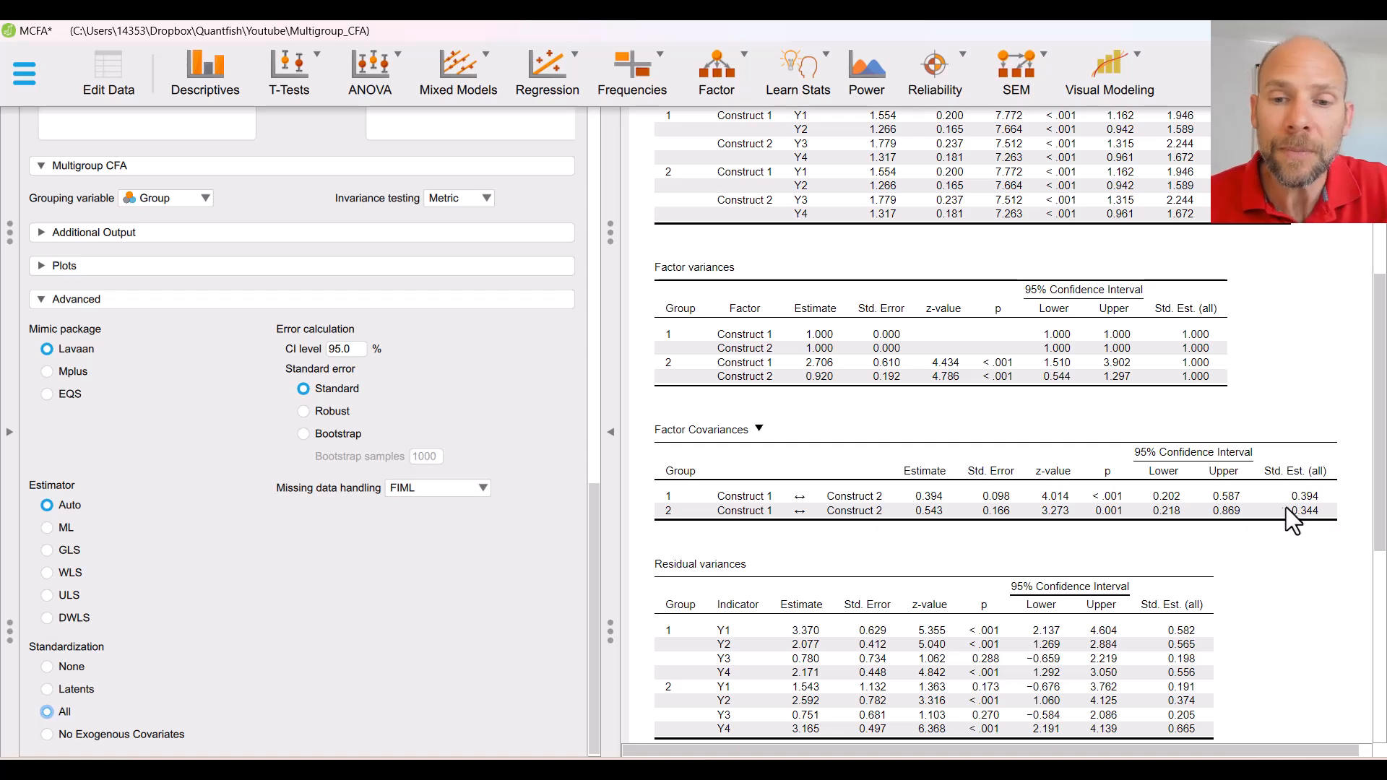
{"action": "scroll", "coordinate": [890, 493], "scroll_direction": "down", "scroll_amount": 3}
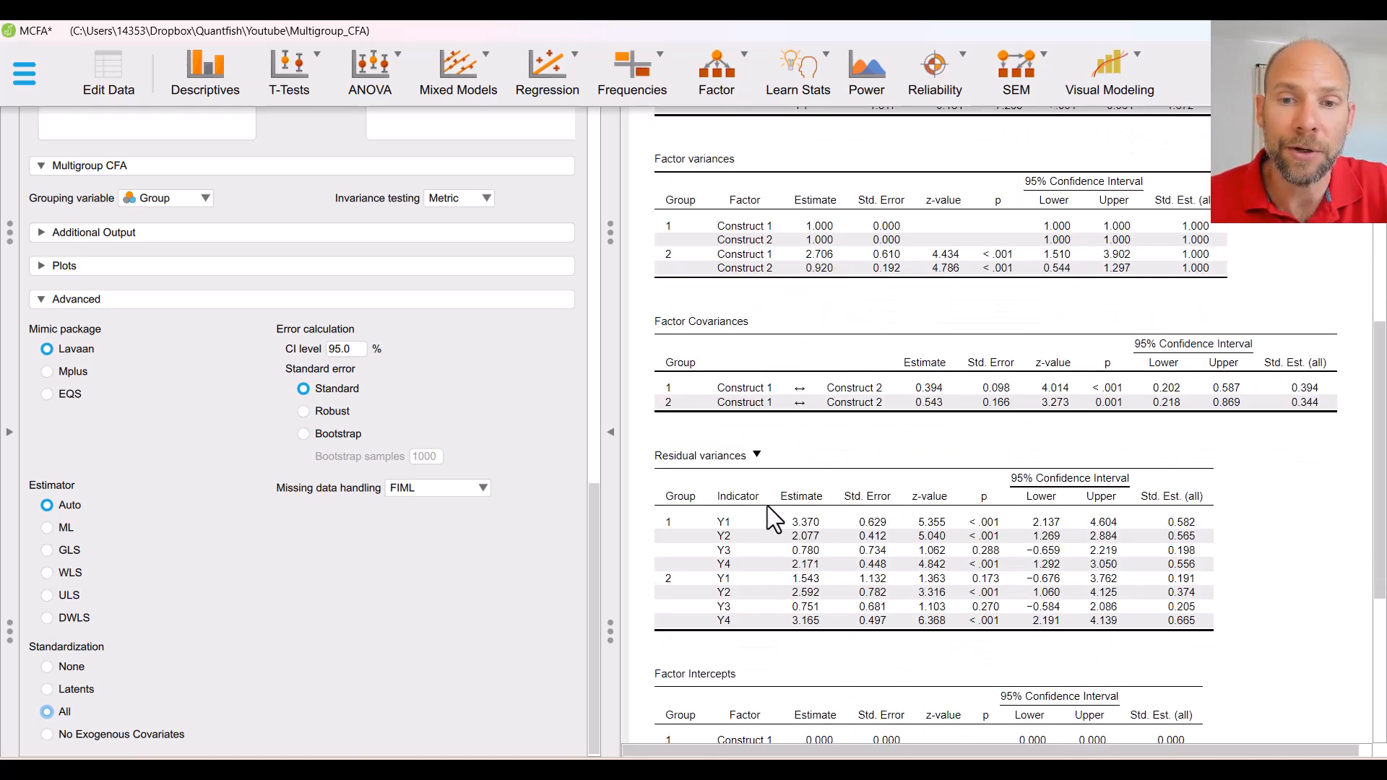
{"action": "scroll", "coordinate": [761, 500], "scroll_direction": "down", "scroll_amount": 3}
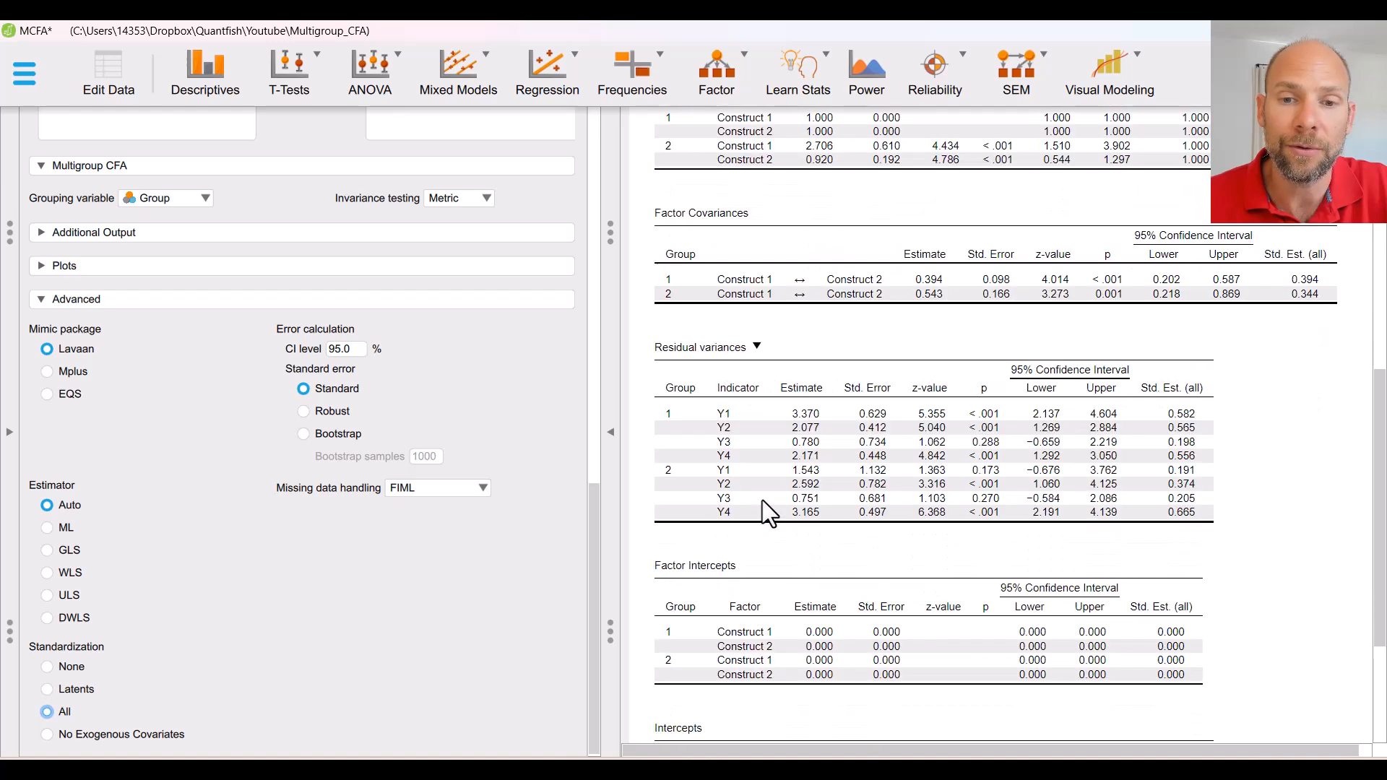
{"action": "scroll", "coordinate": [825, 622], "scroll_direction": "down", "scroll_amount": 3}
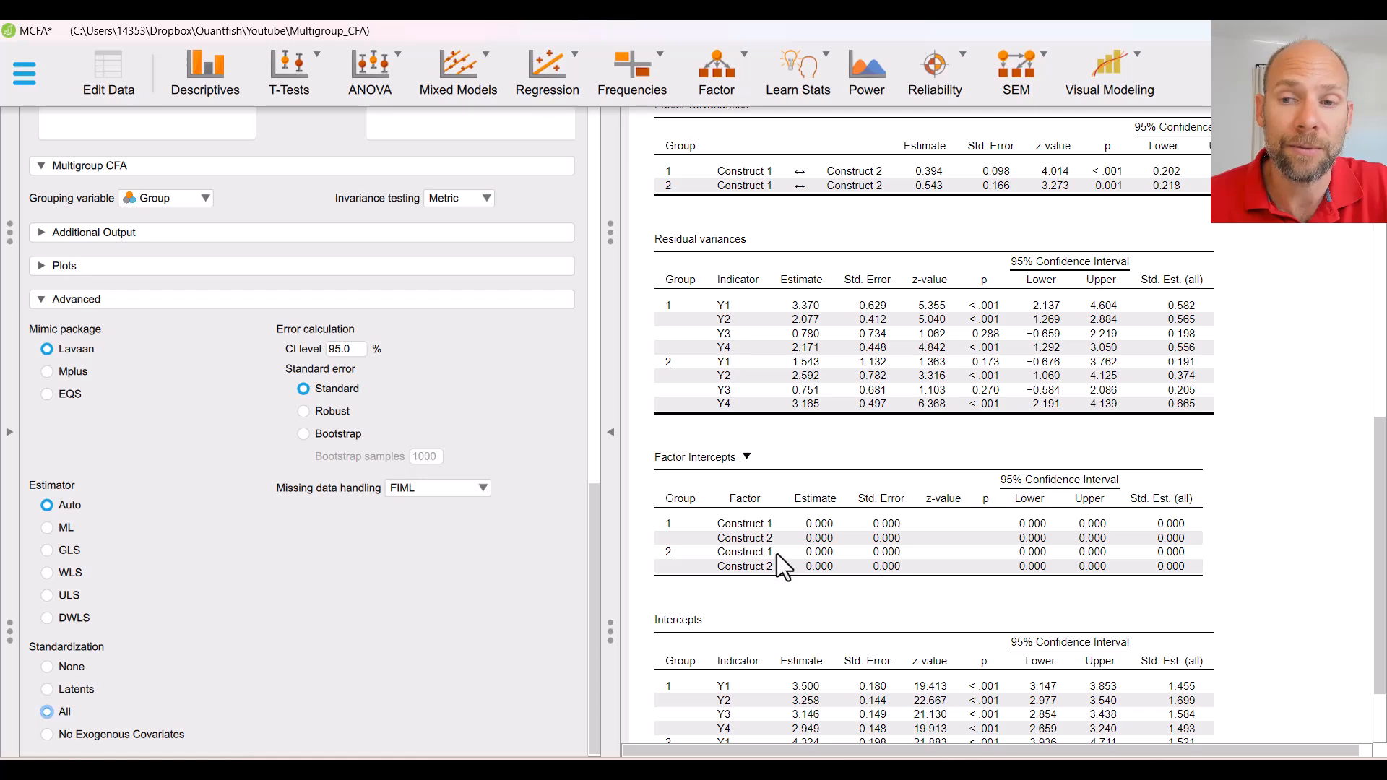
{"action": "scroll", "coordinate": [790, 544], "scroll_direction": "down", "scroll_amount": 3}
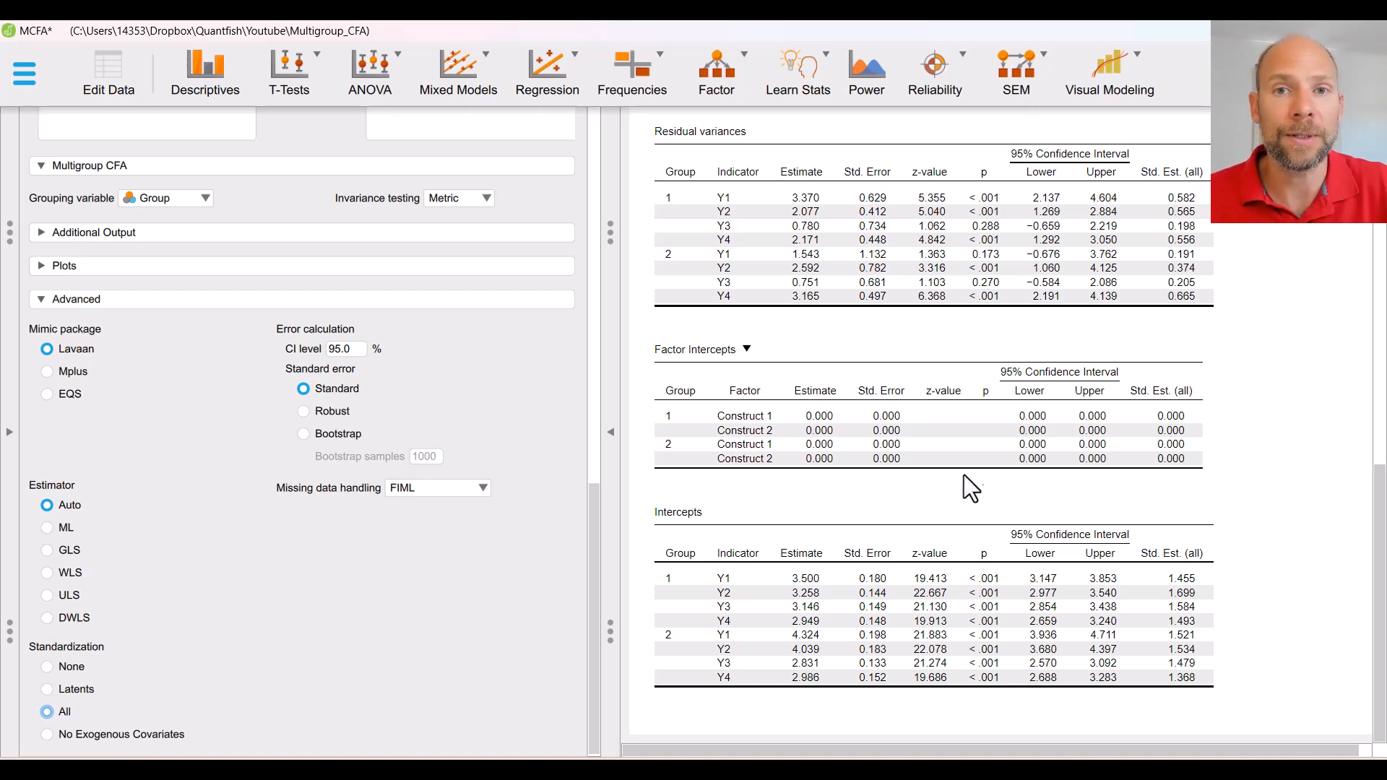
{"action": "scroll", "coordinate": [902, 492], "scroll_direction": "up", "scroll_amount": 10}
{"action": "scroll", "coordinate": [938, 439], "scroll_direction": "up", "scroll_amount": 3}
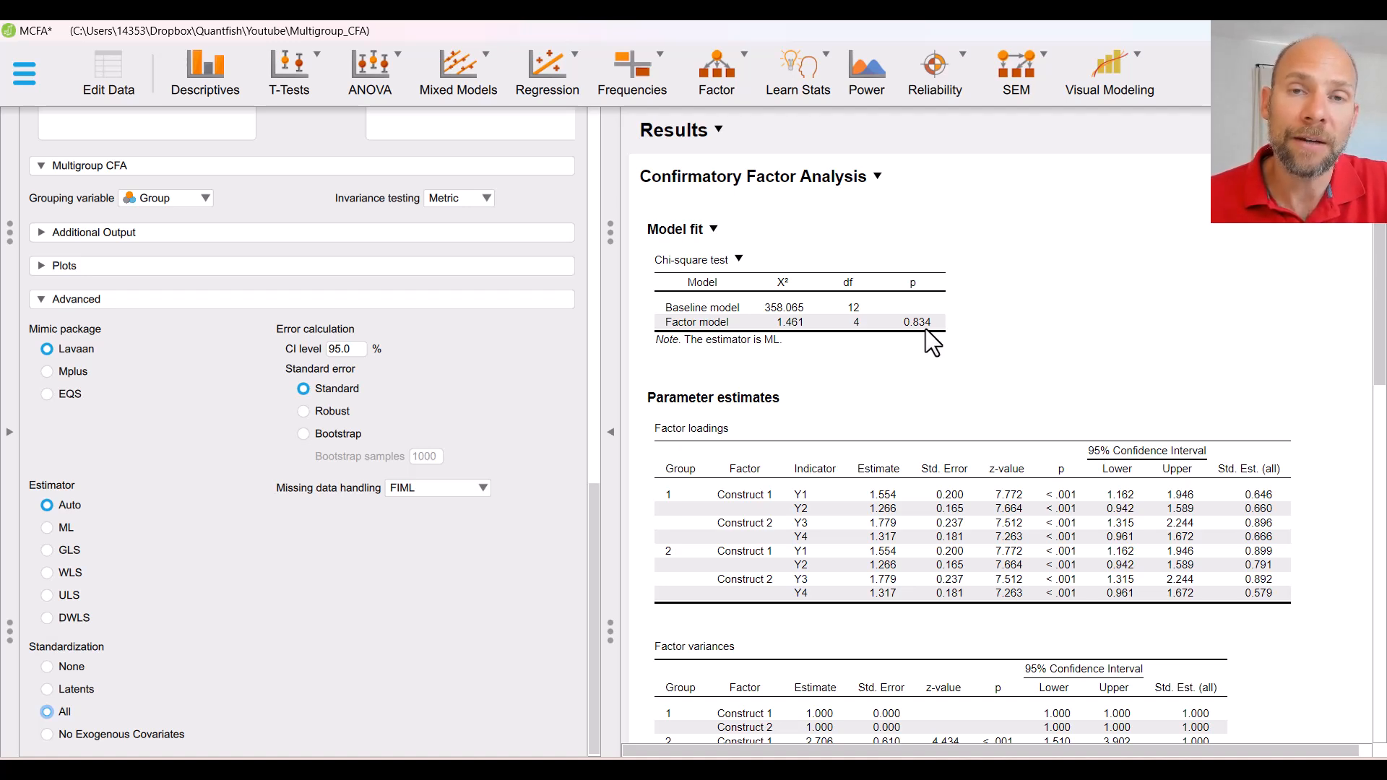
Step: Set the invariance testing level to Scalar and review the model fit, parameter estimates, factor intercepts and indicator intercepts across groups
{"action": "left_click", "coordinate": [484, 197]}
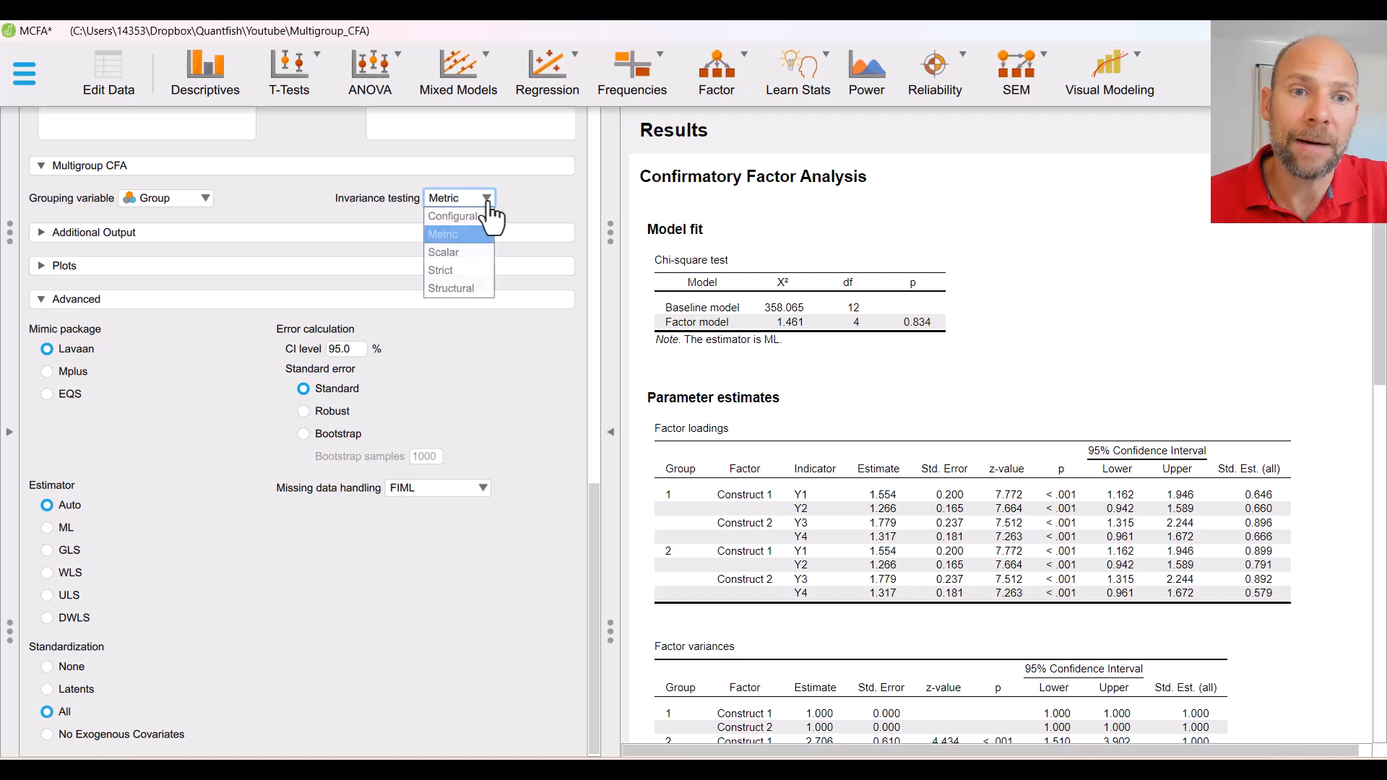
{"action": "left_click", "coordinate": [461, 250]}
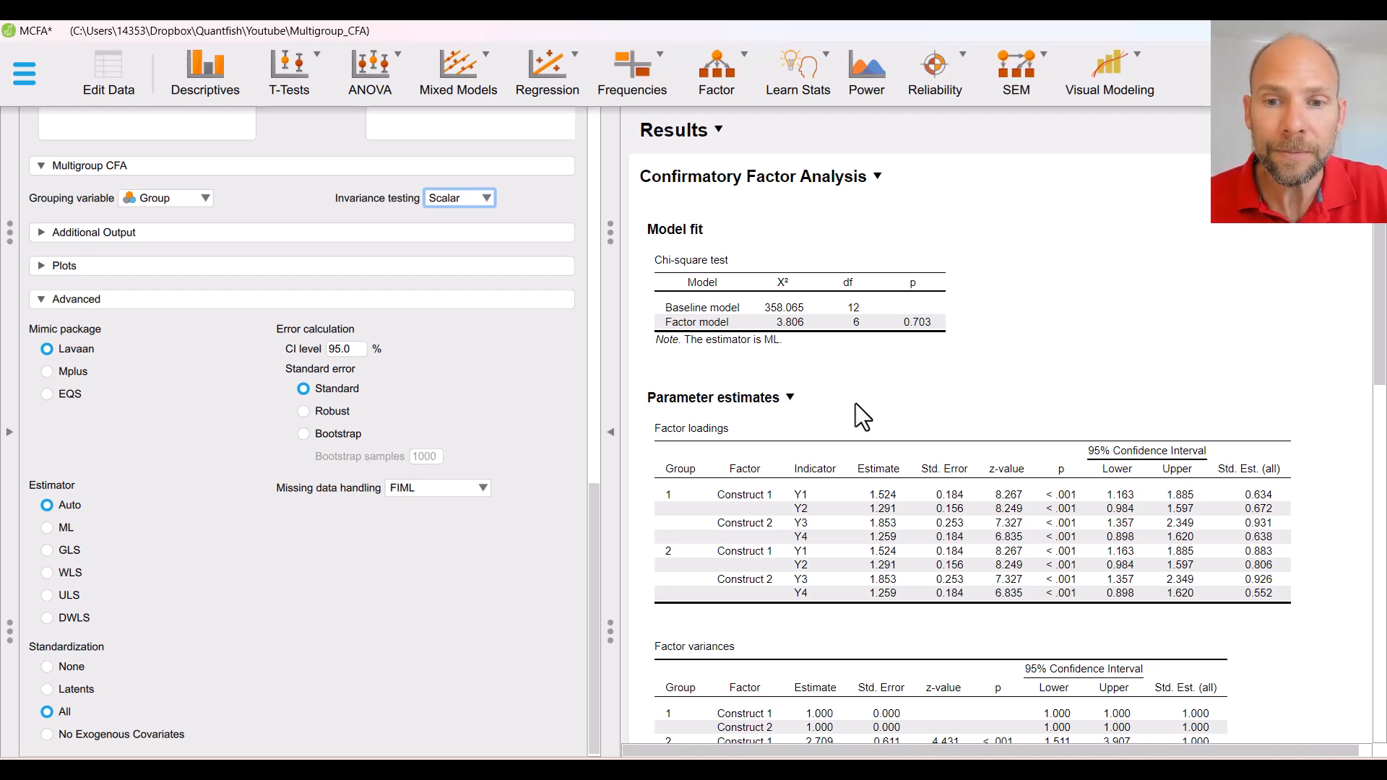
{"action": "scroll", "coordinate": [854, 405], "scroll_direction": "down", "scroll_amount": 3}
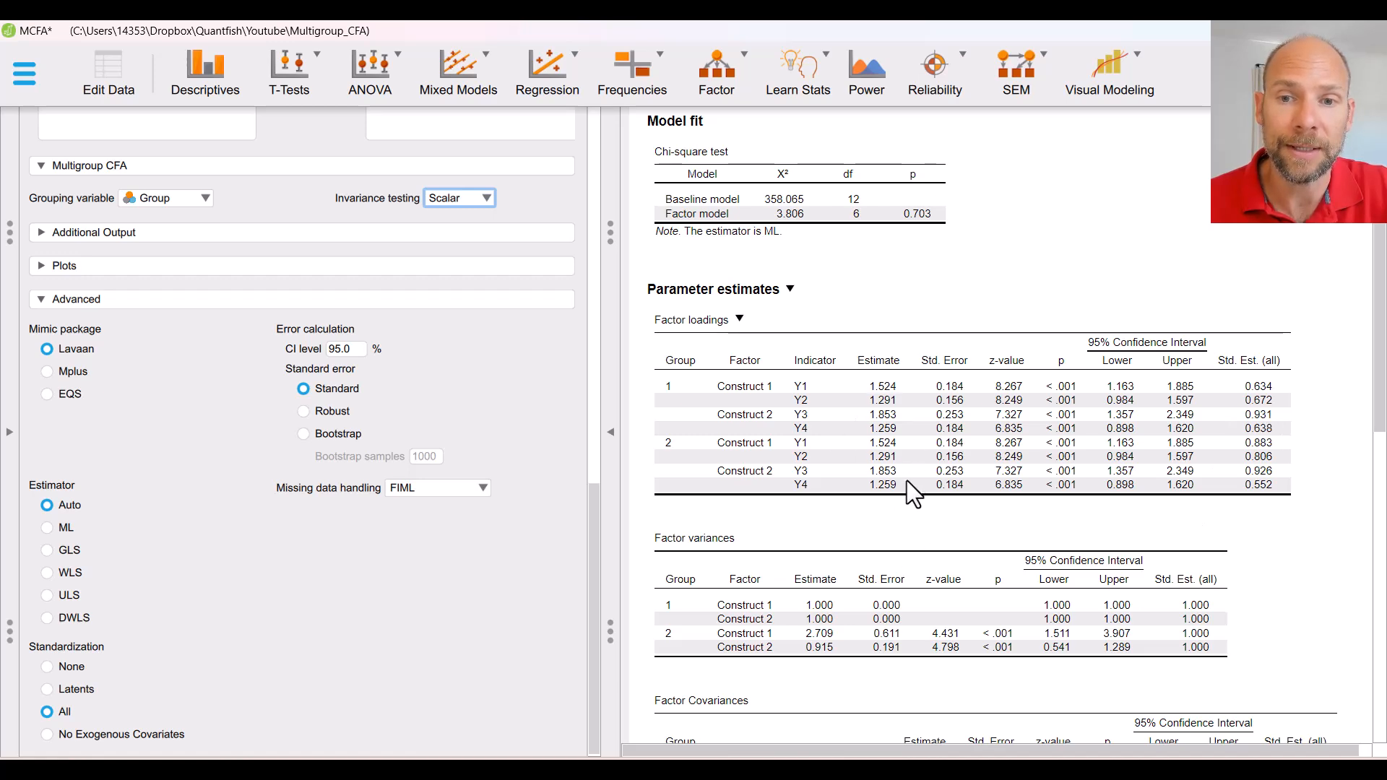
{"action": "scroll", "coordinate": [856, 483], "scroll_direction": "down", "scroll_amount": 3}
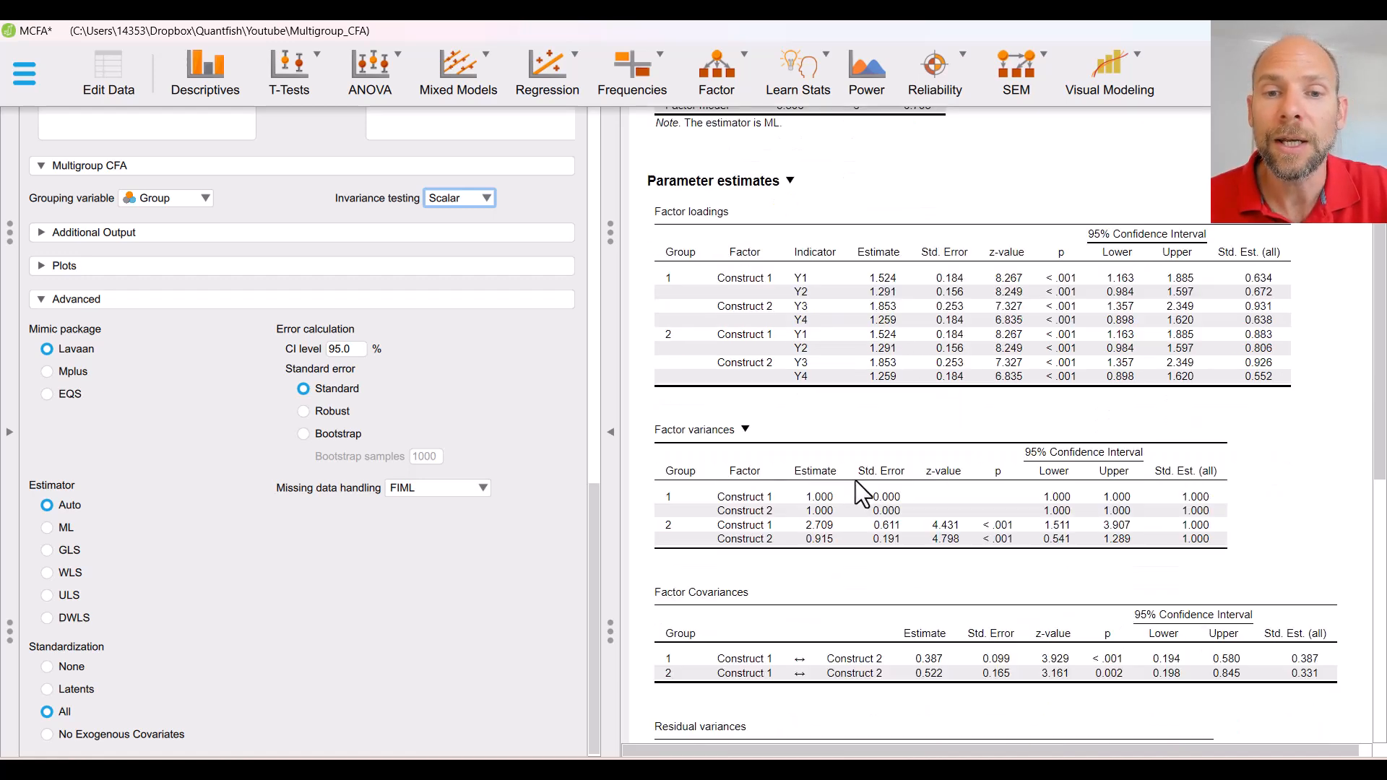
{"action": "scroll", "coordinate": [821, 514], "scroll_direction": "down", "scroll_amount": 1}
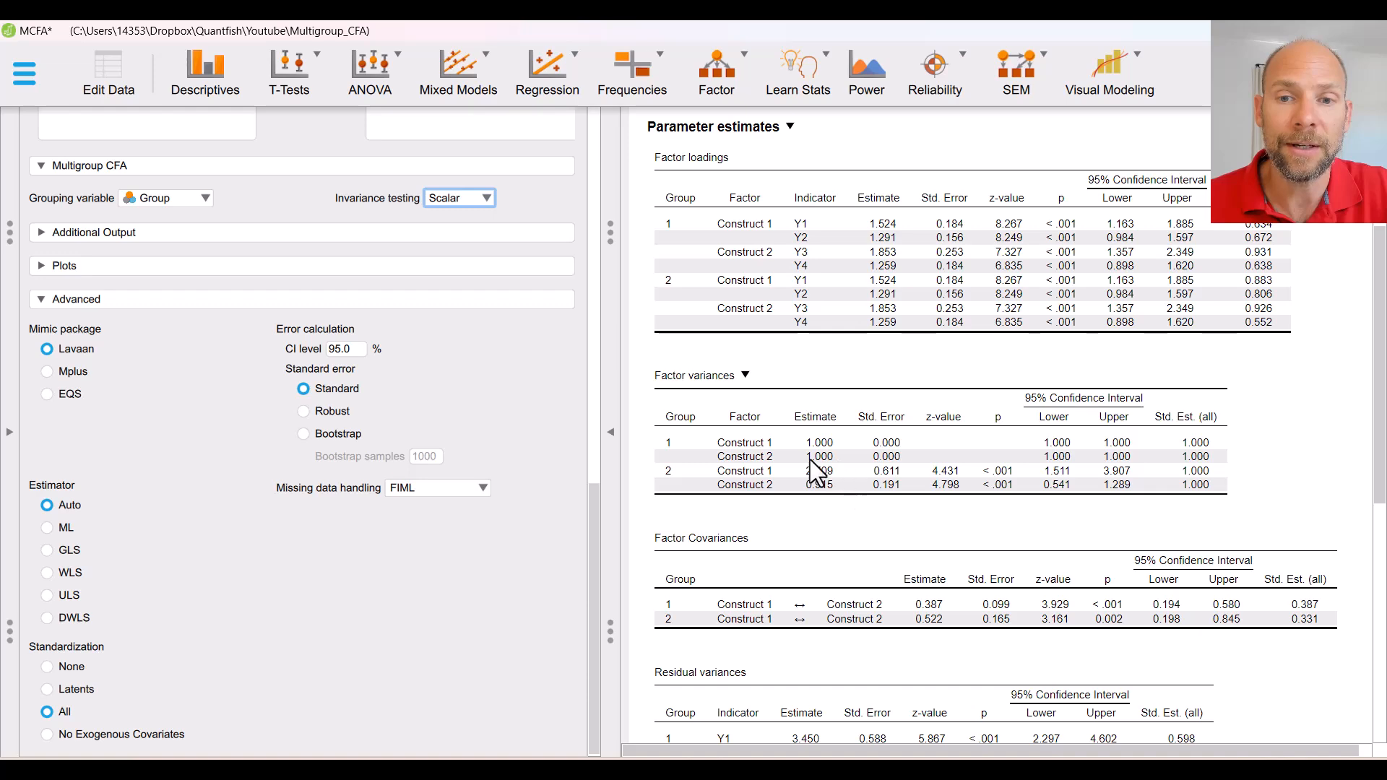
{"action": "scroll", "coordinate": [808, 461], "scroll_direction": "down", "scroll_amount": 1}
{"action": "scroll", "coordinate": [808, 462], "scroll_direction": "down", "scroll_amount": 3}
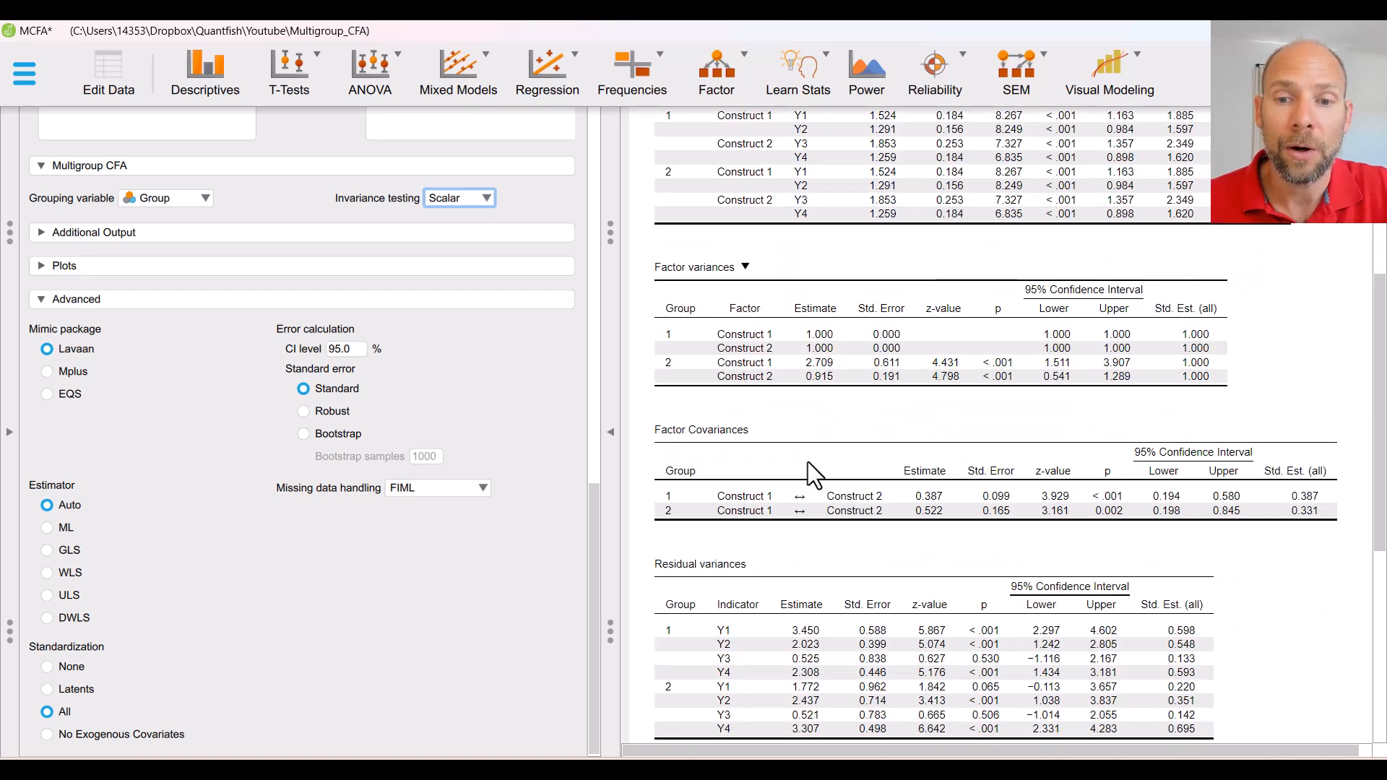
{"action": "scroll", "coordinate": [808, 462], "scroll_direction": "down", "scroll_amount": 2}
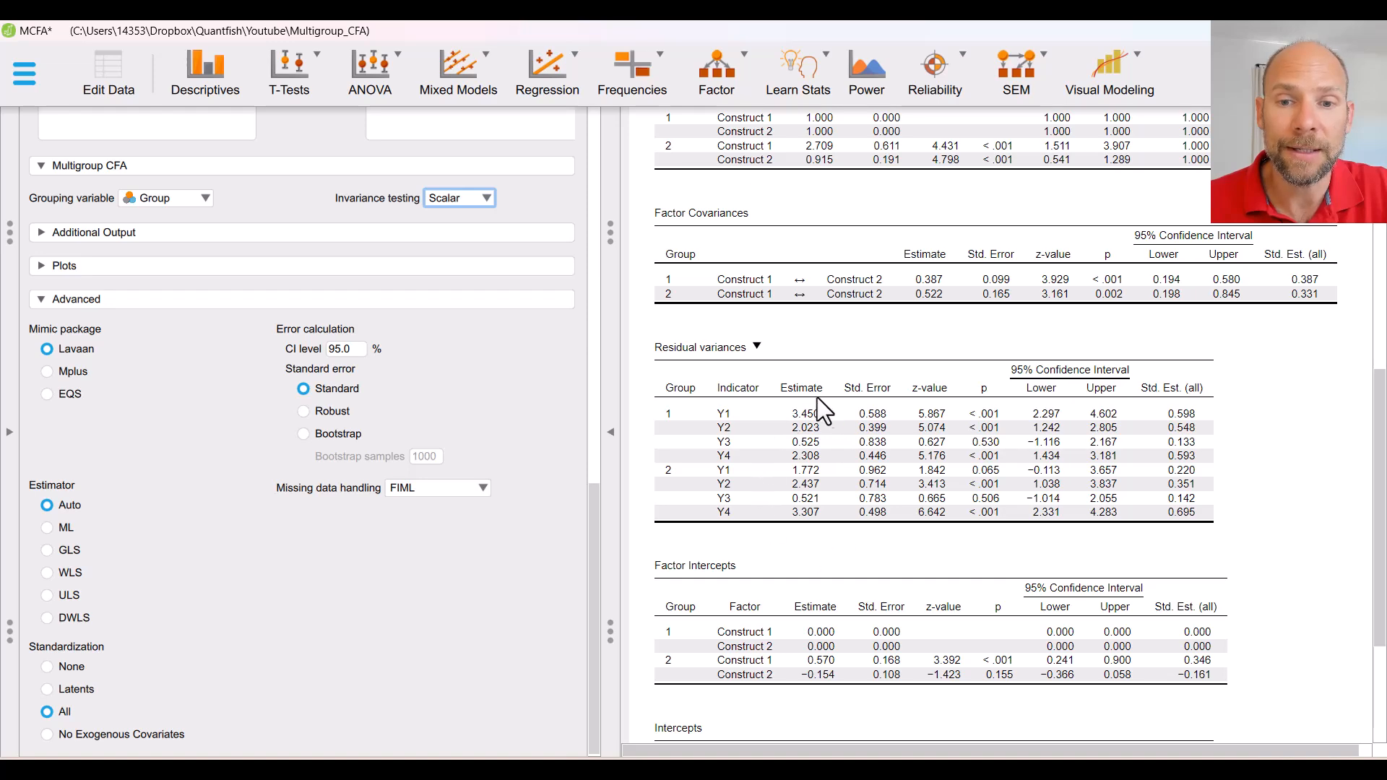
{"action": "scroll", "coordinate": [766, 444], "scroll_direction": "down", "scroll_amount": 4}
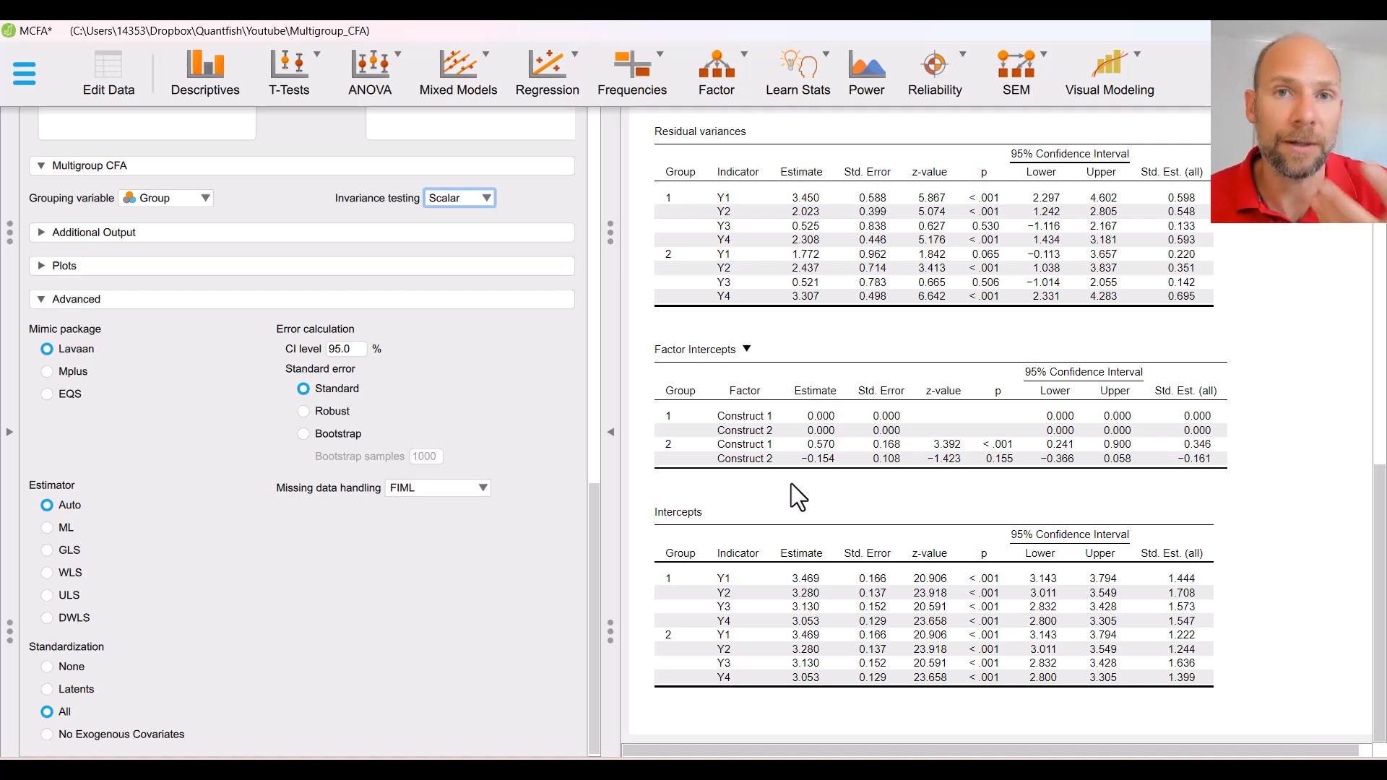
Step: Set the invariance testing level to Strict and review the chi-square fit, residual variances and factor intercepts across groups
{"action": "left_click", "coordinate": [488, 198]}
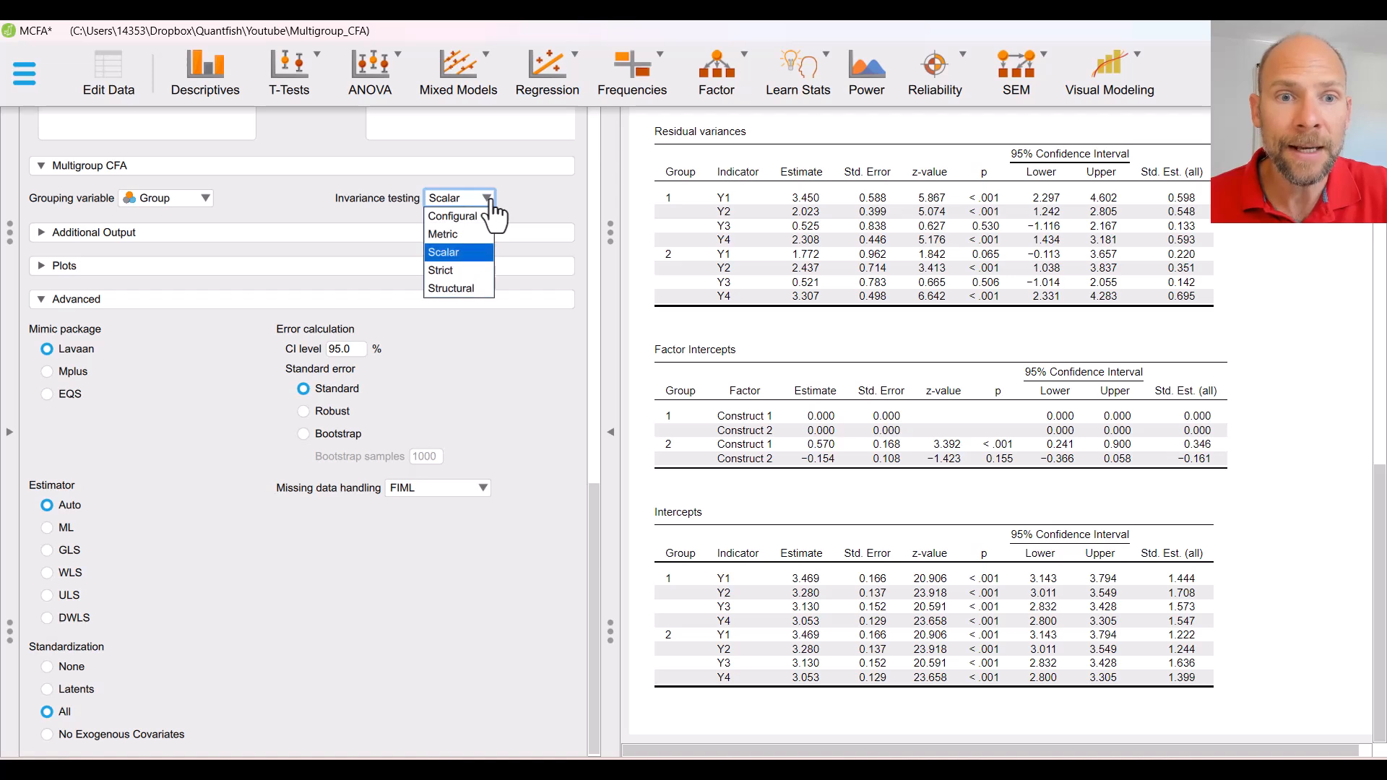
{"action": "left_click", "coordinate": [466, 272]}
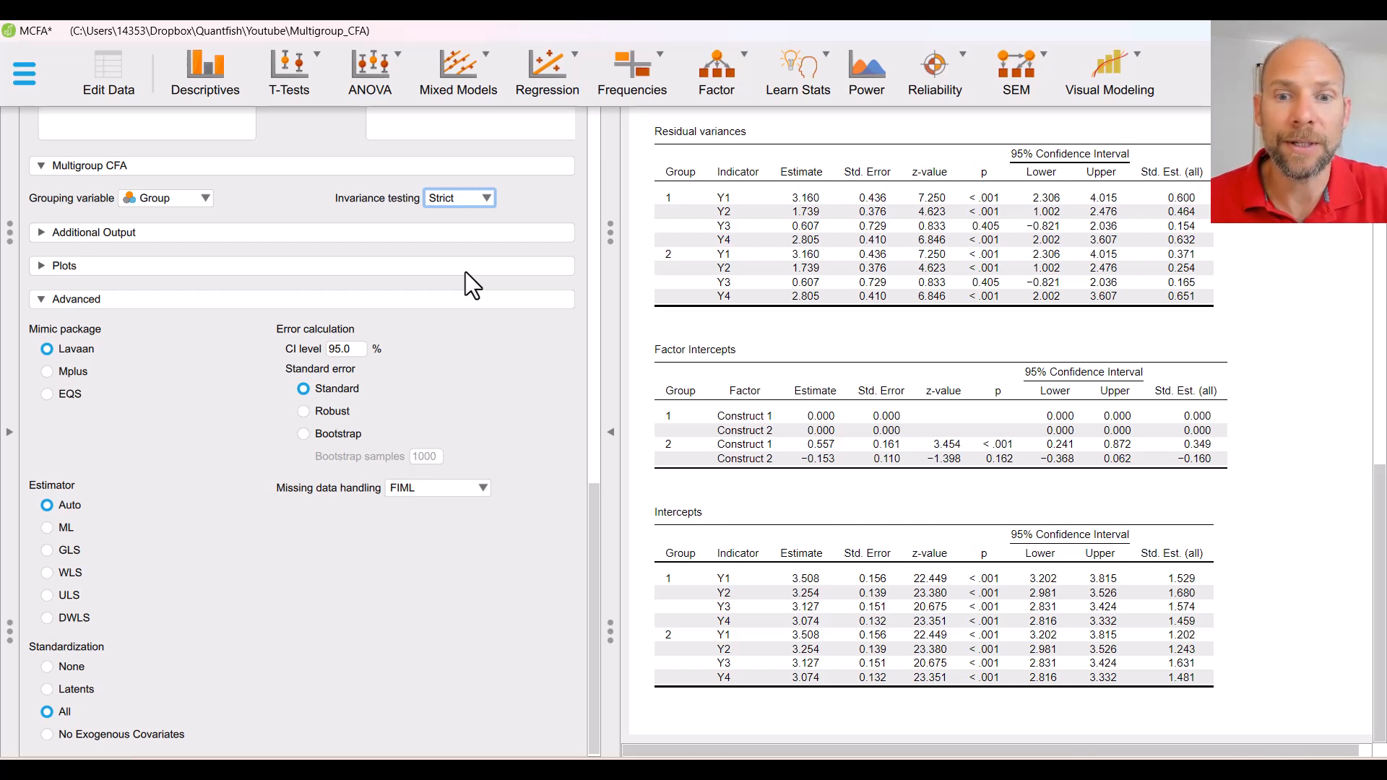
{"action": "scroll", "coordinate": [744, 272], "scroll_direction": "up", "scroll_amount": 10}
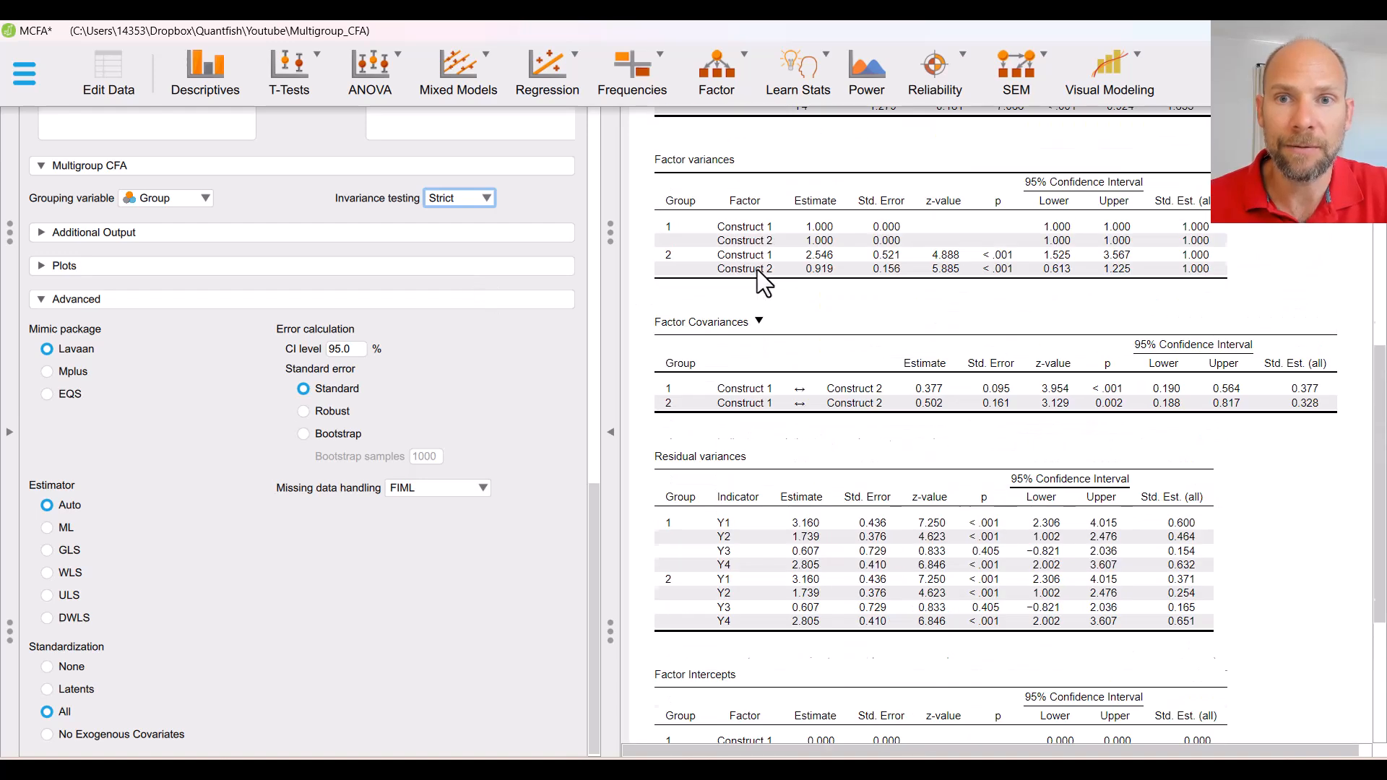
{"action": "scroll", "coordinate": [760, 272], "scroll_direction": "up", "scroll_amount": 2}
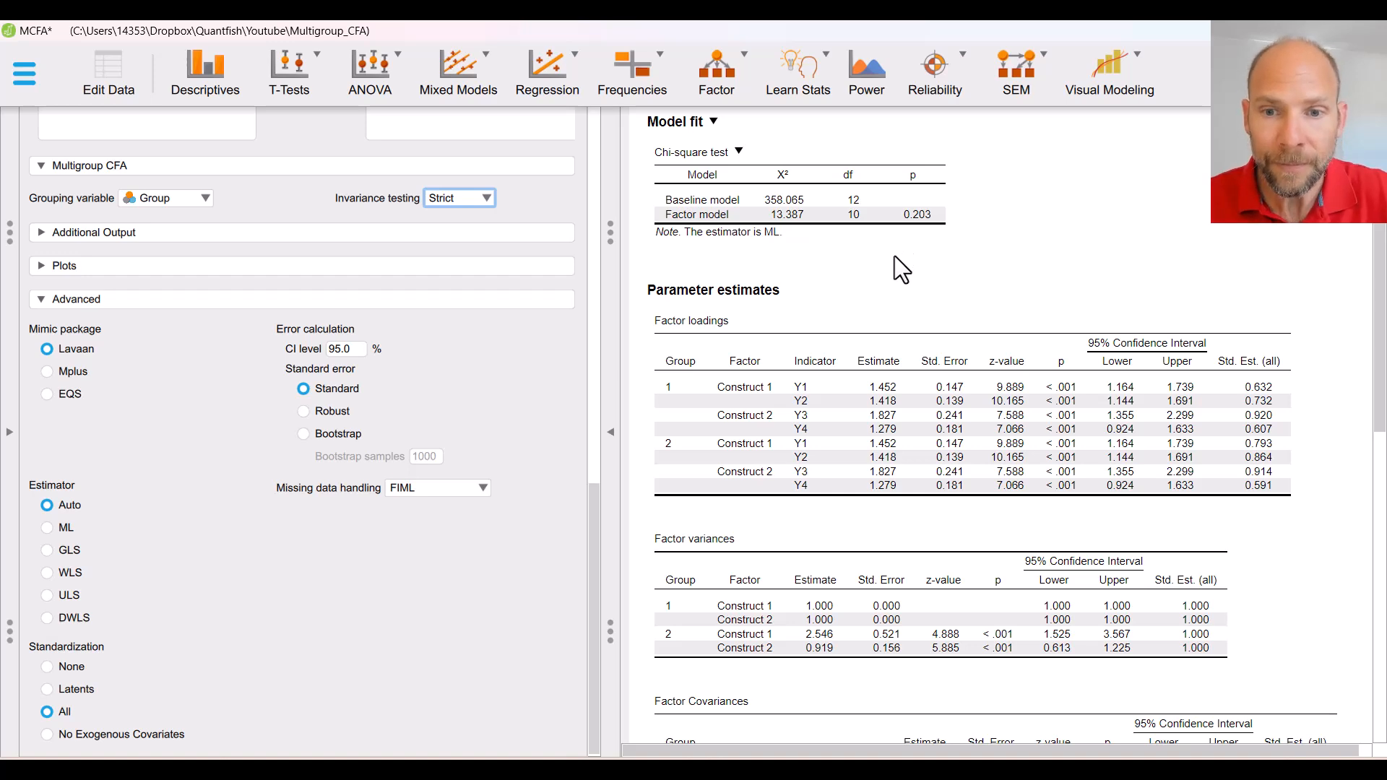
{"action": "scroll", "coordinate": [894, 256], "scroll_direction": "down", "scroll_amount": 3}
{"action": "scroll", "coordinate": [895, 256], "scroll_direction": "down", "scroll_amount": 5}
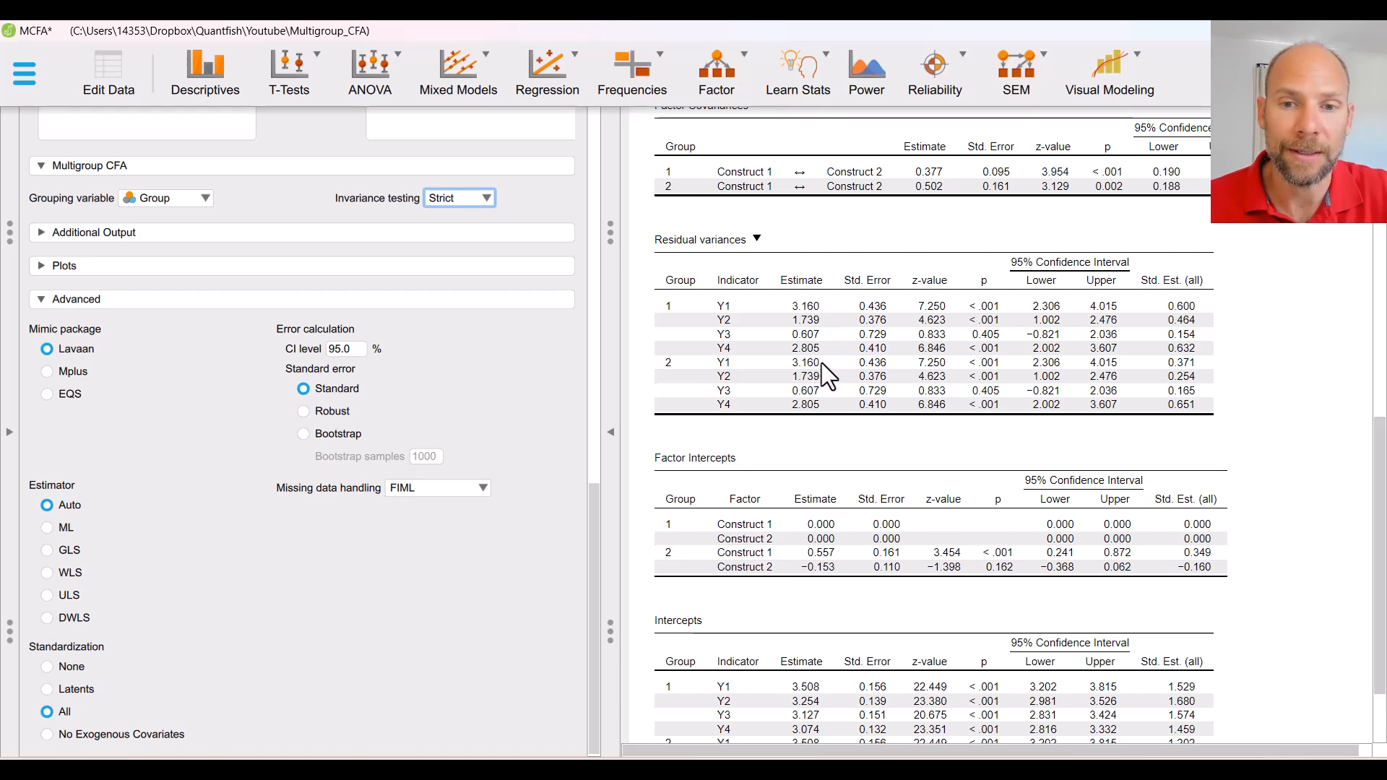
{"action": "scroll", "coordinate": [822, 354], "scroll_direction": "down", "scroll_amount": 1}
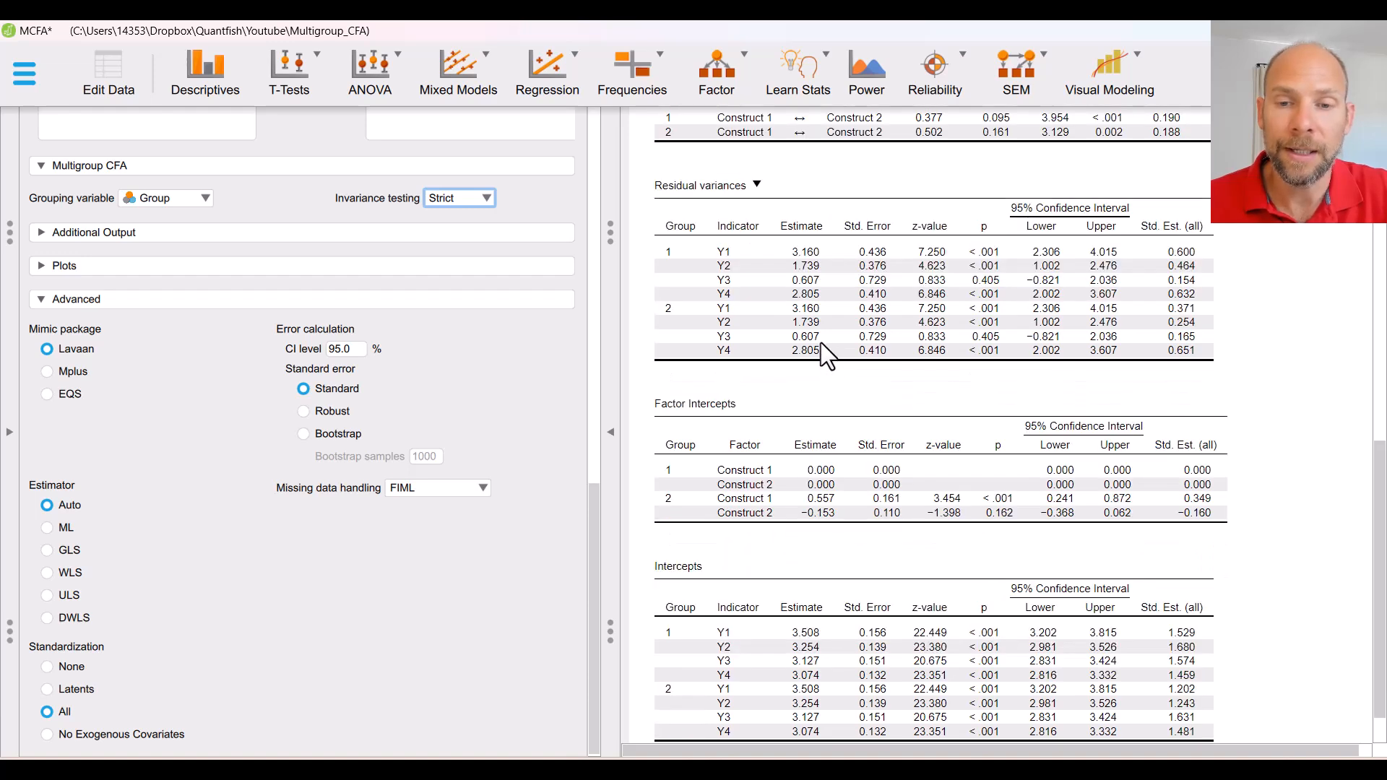
{"action": "scroll", "coordinate": [821, 341], "scroll_direction": "down", "scroll_amount": 1}
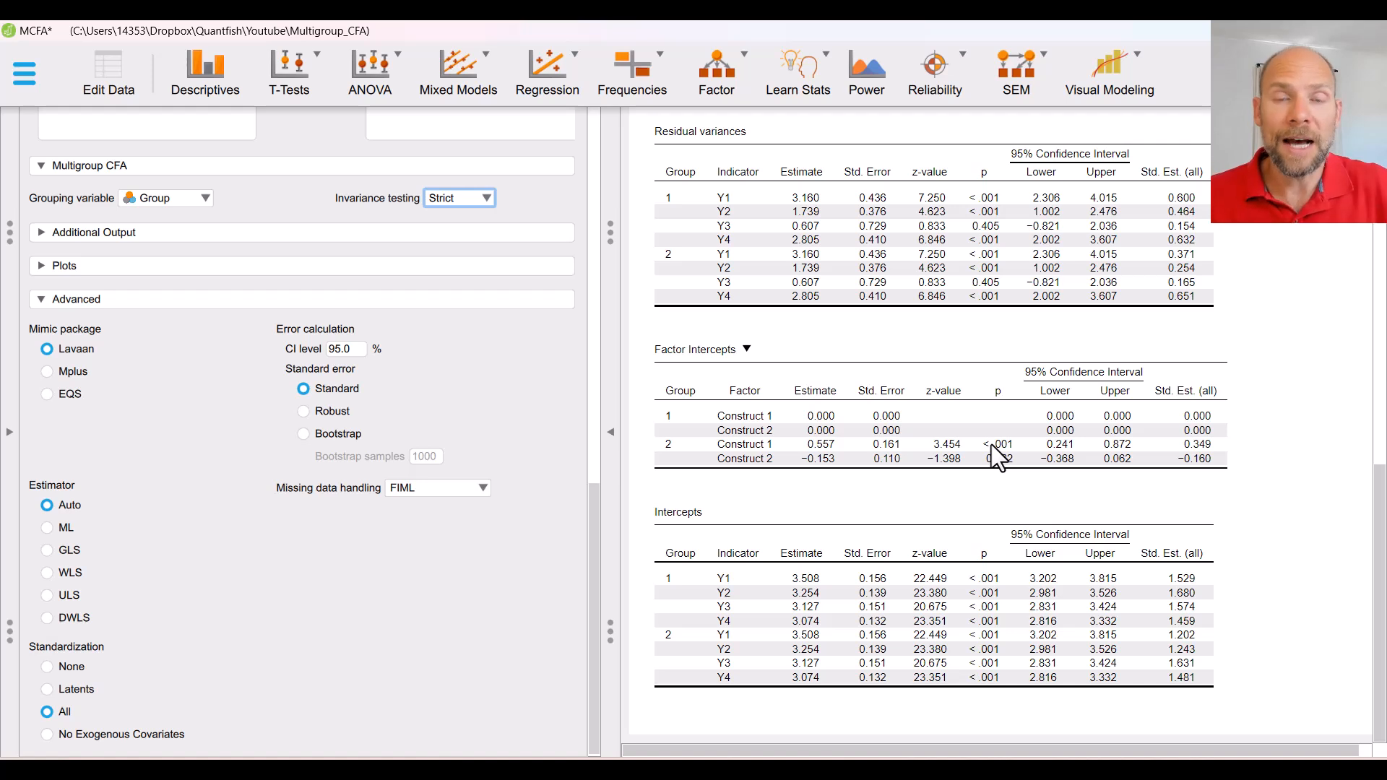
Step: Set the invariance testing level to Structural and review the chi-square fit, factor variances and factor covariances across groups
{"action": "left_click", "coordinate": [485, 203]}
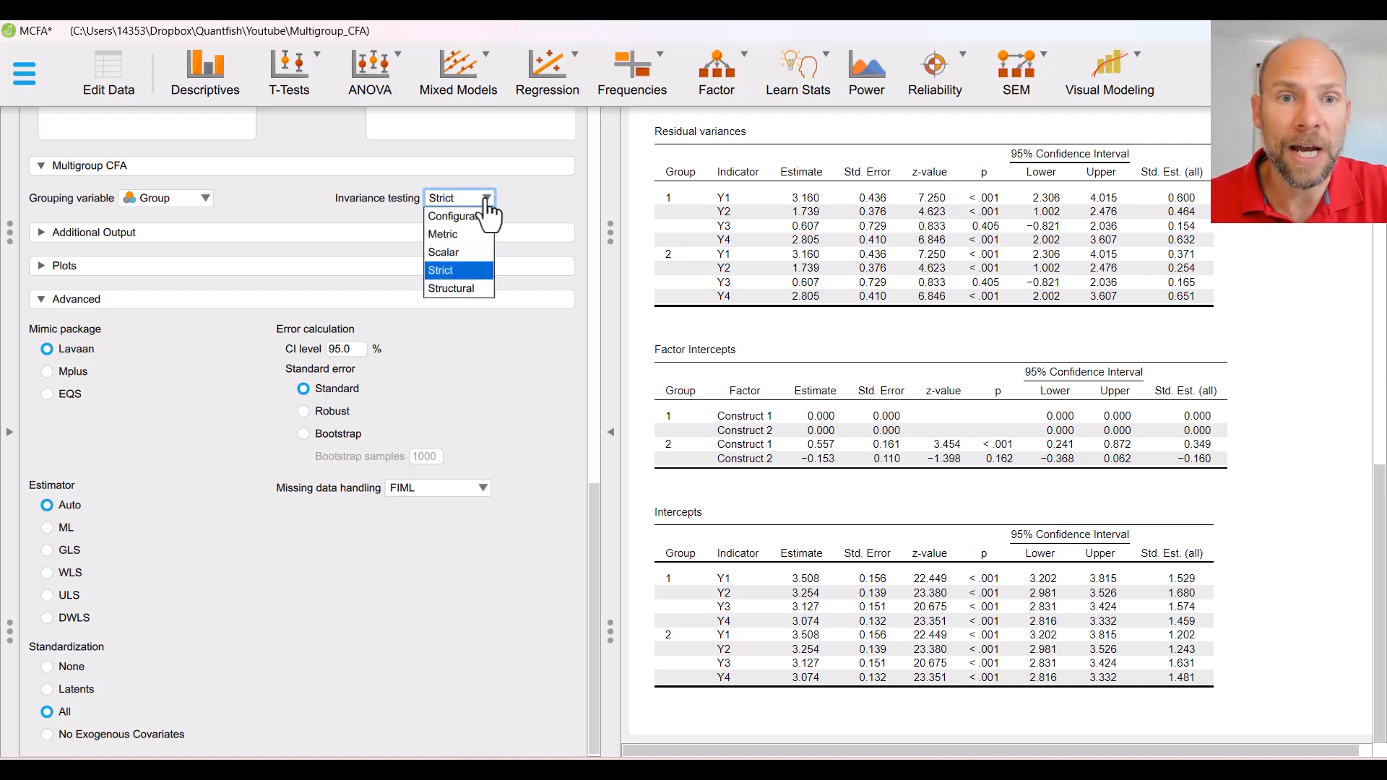
{"action": "left_click", "coordinate": [478, 289]}
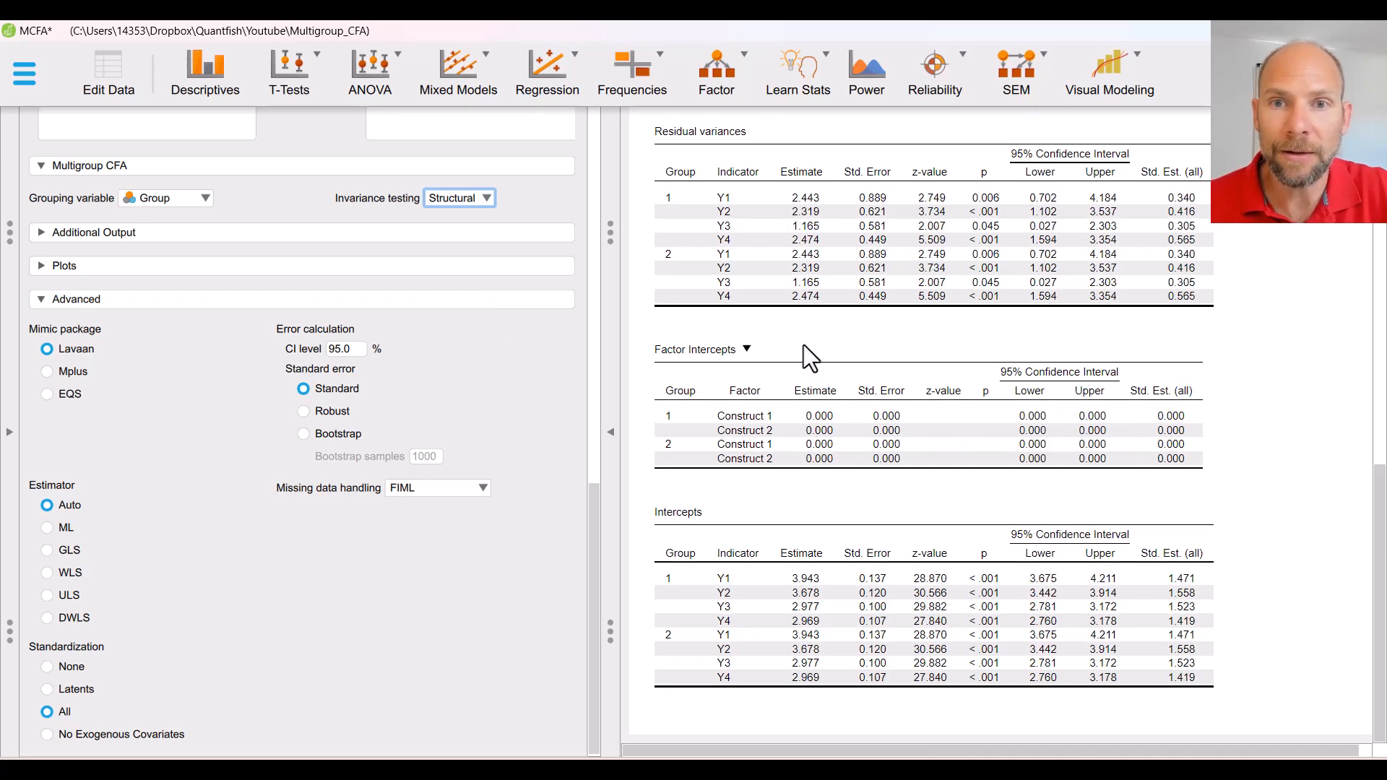
{"action": "scroll", "coordinate": [805, 345], "scroll_direction": "up", "scroll_amount": 6}
{"action": "scroll", "coordinate": [803, 345], "scroll_direction": "up", "scroll_amount": 5}
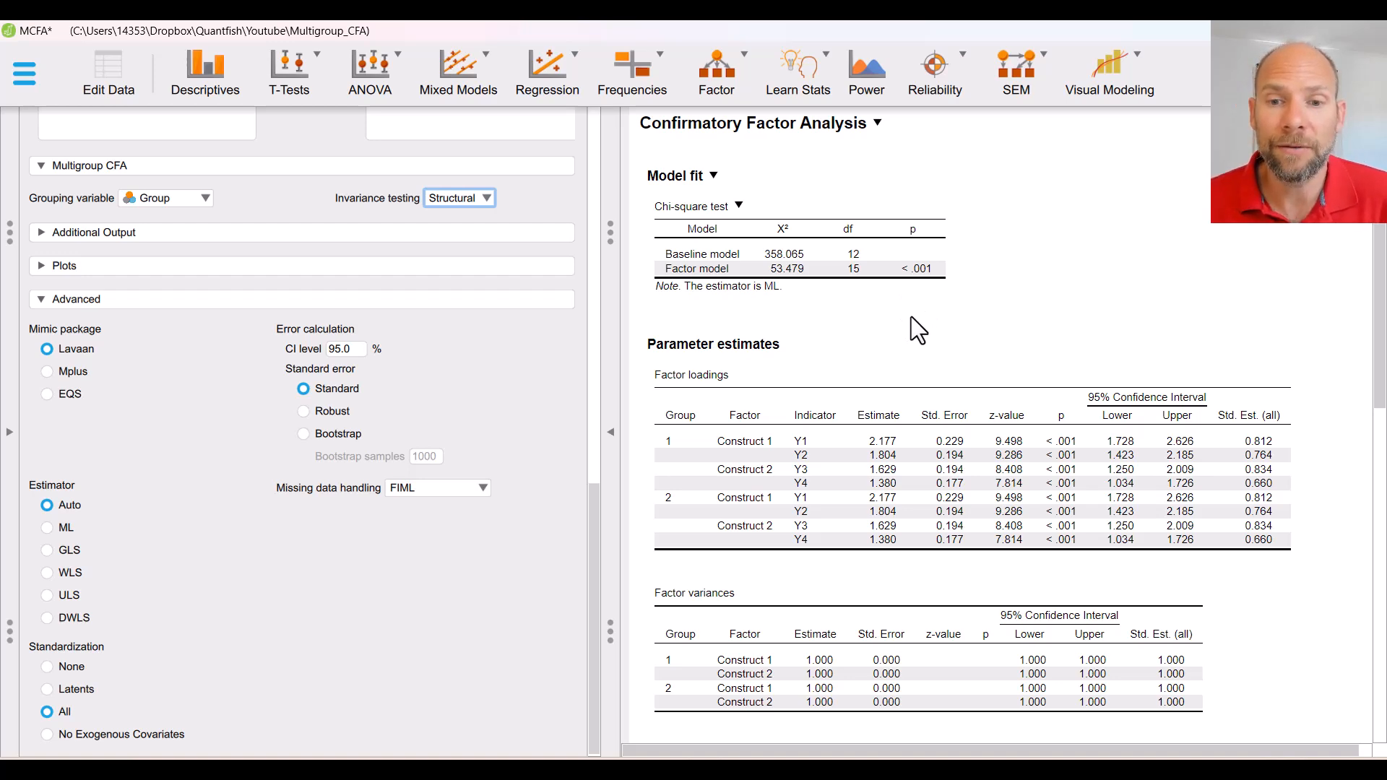
{"action": "scroll", "coordinate": [913, 318], "scroll_direction": "down", "scroll_amount": 5}
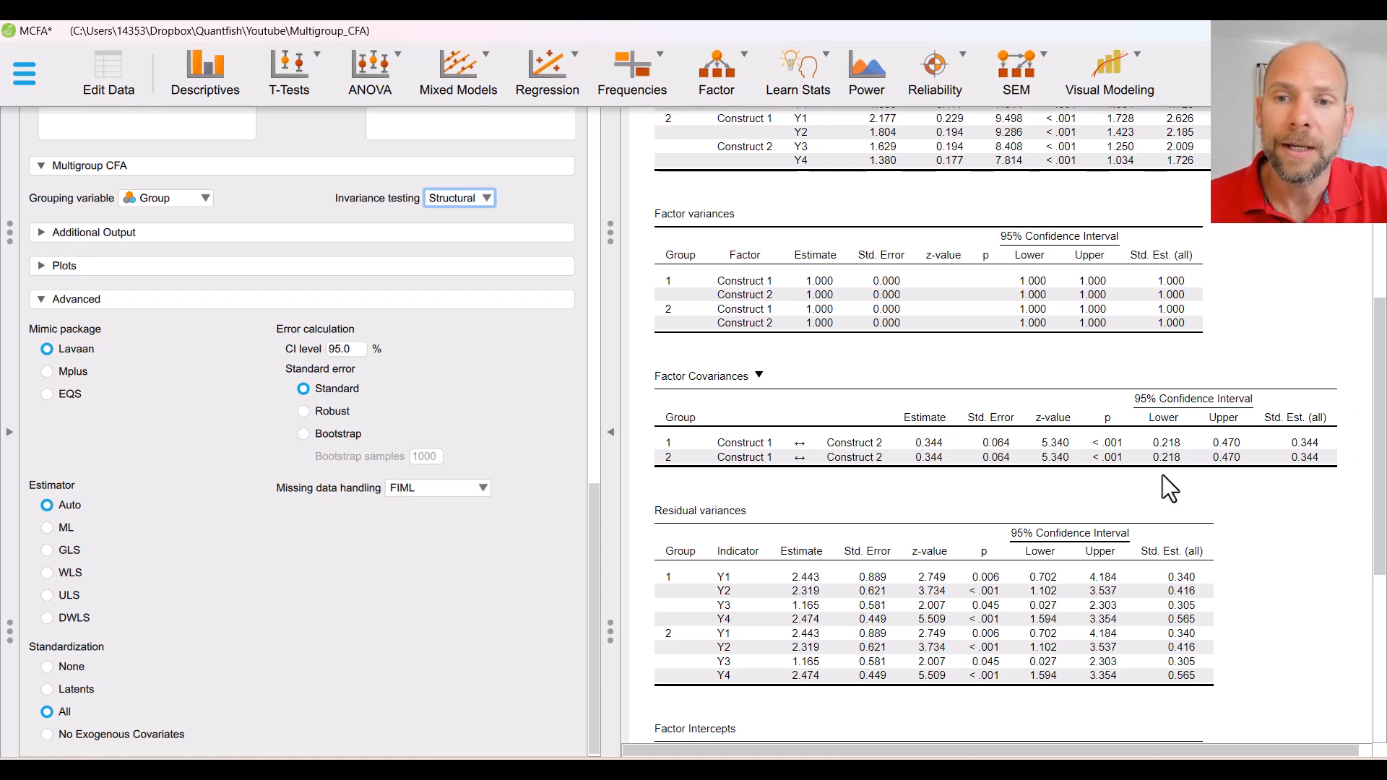
Step: Review the structural model's residual variances, factor intercepts and indicator intercepts, and set the invariance testing level back to Strict
{"action": "scroll", "coordinate": [916, 445], "scroll_direction": "down", "scroll_amount": 3}
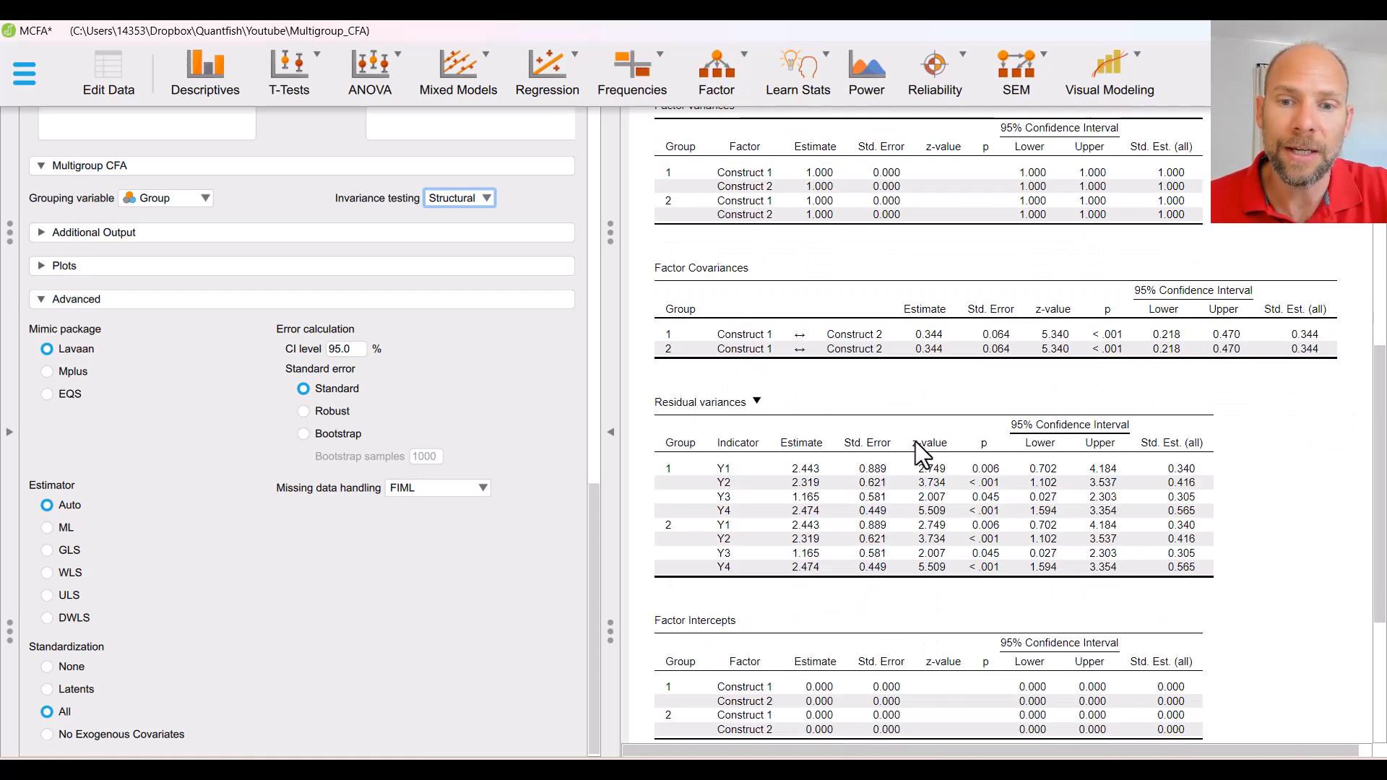
{"action": "scroll", "coordinate": [913, 442], "scroll_direction": "down", "scroll_amount": 2}
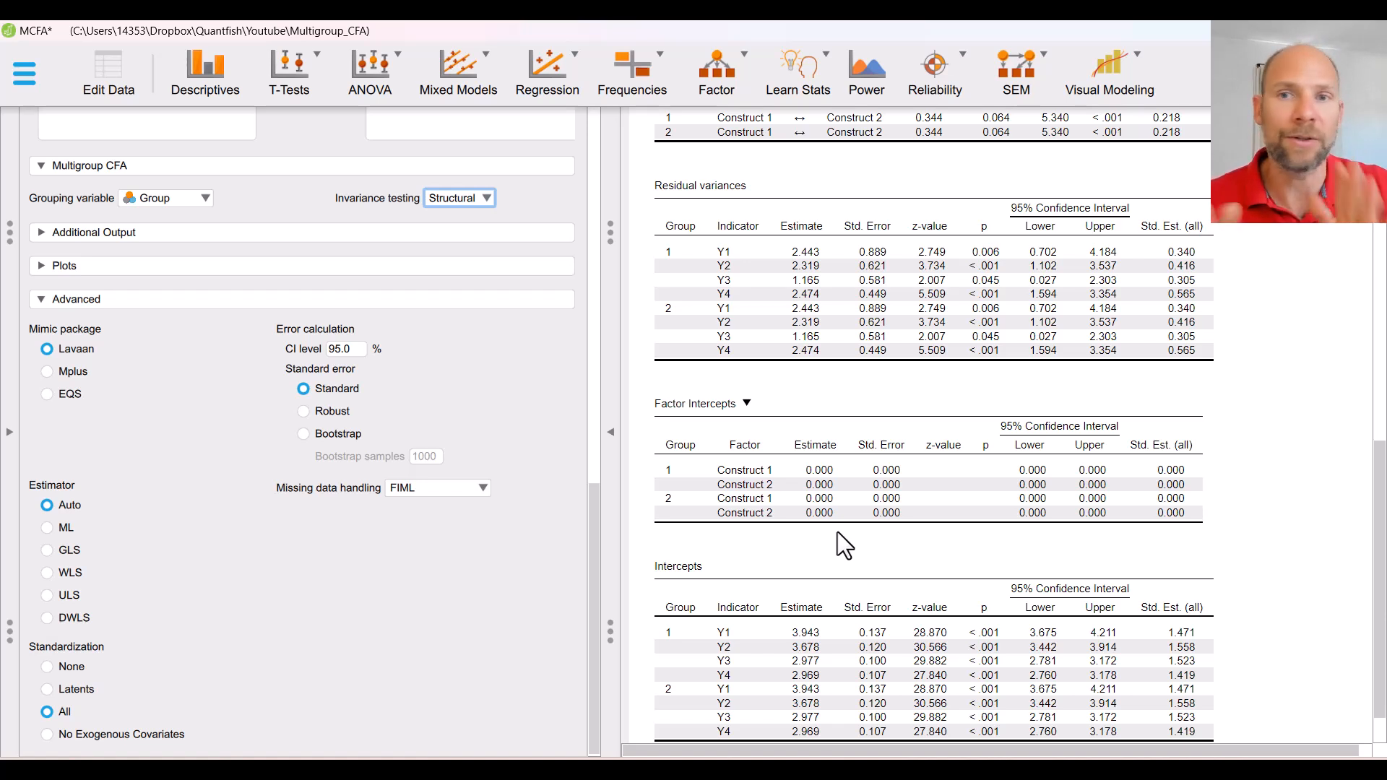
{"action": "left_click", "coordinate": [487, 197]}
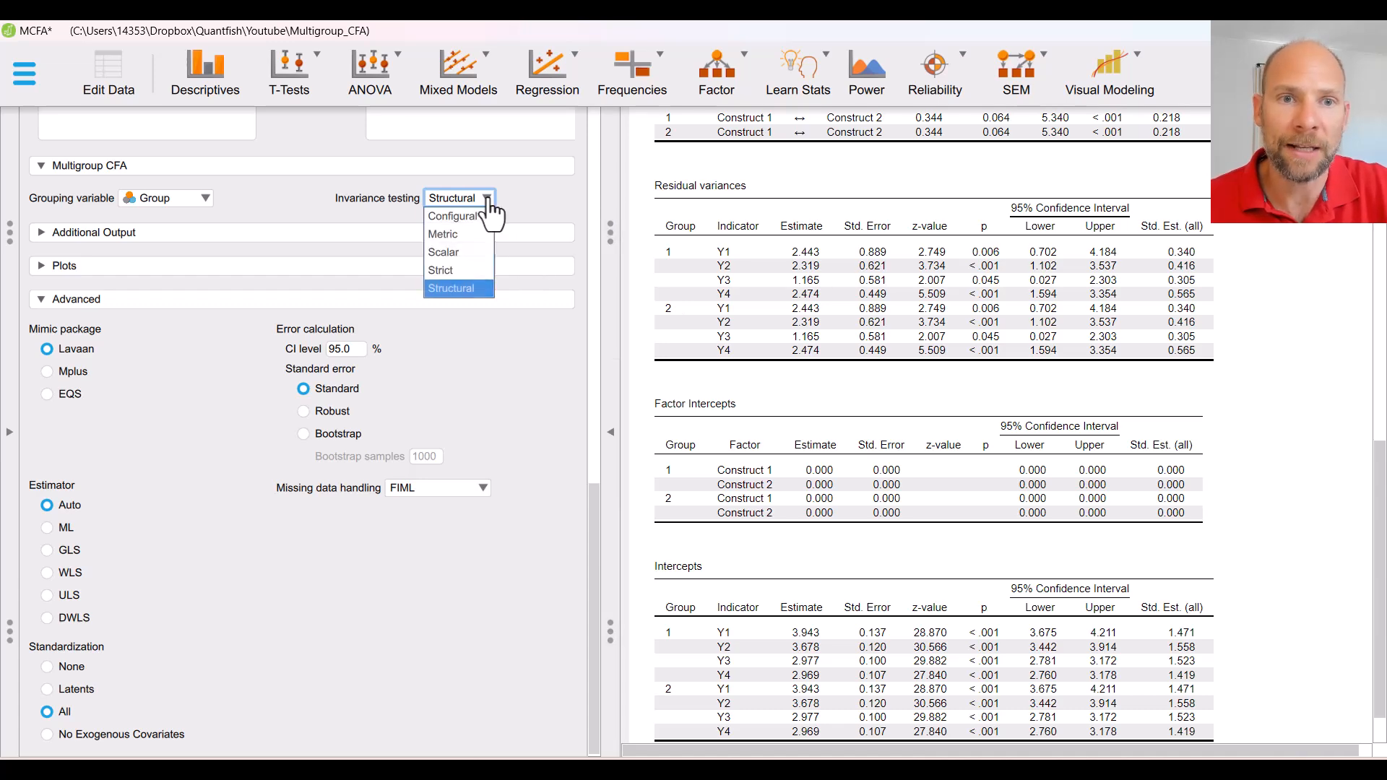
{"action": "left_click", "coordinate": [461, 275]}
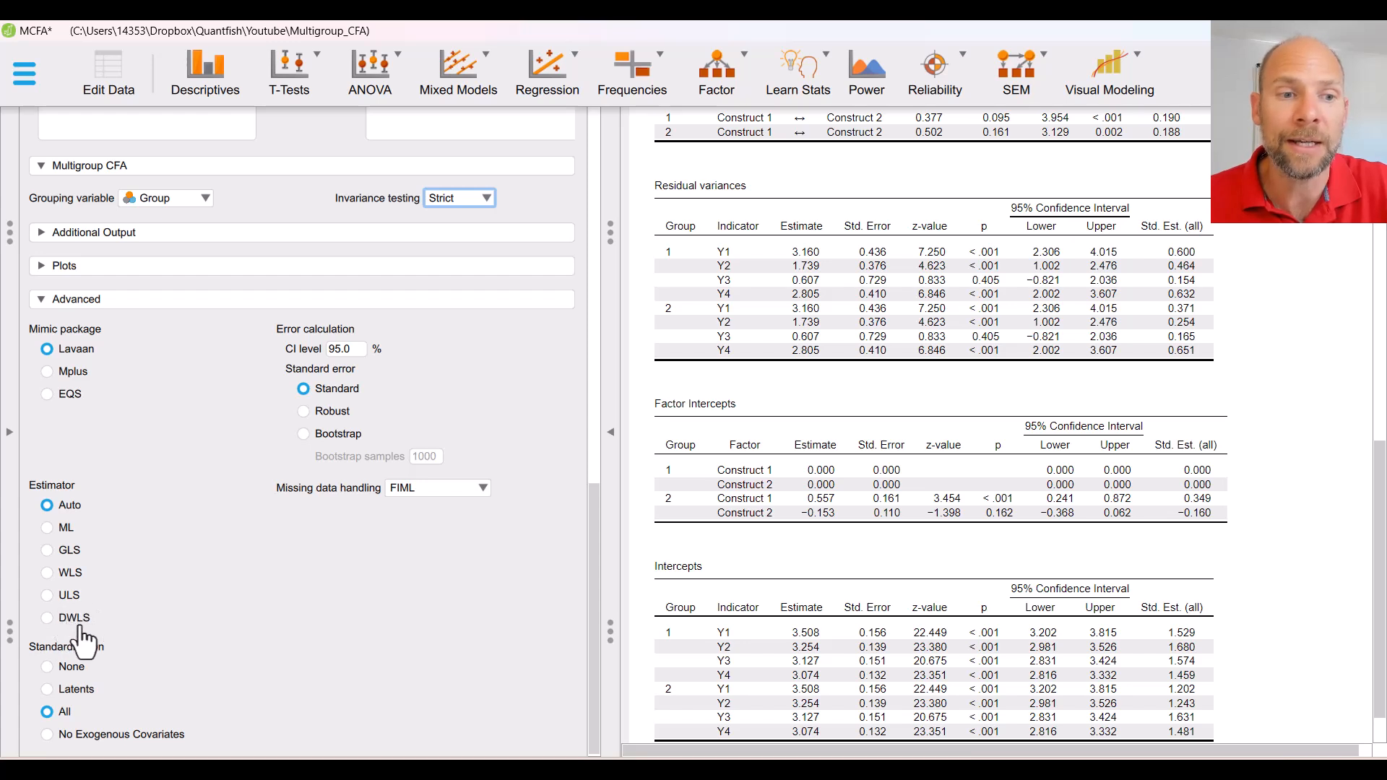
Step: Check the available missing data handling methods and keep FIML
{"action": "left_click", "coordinate": [468, 492]}
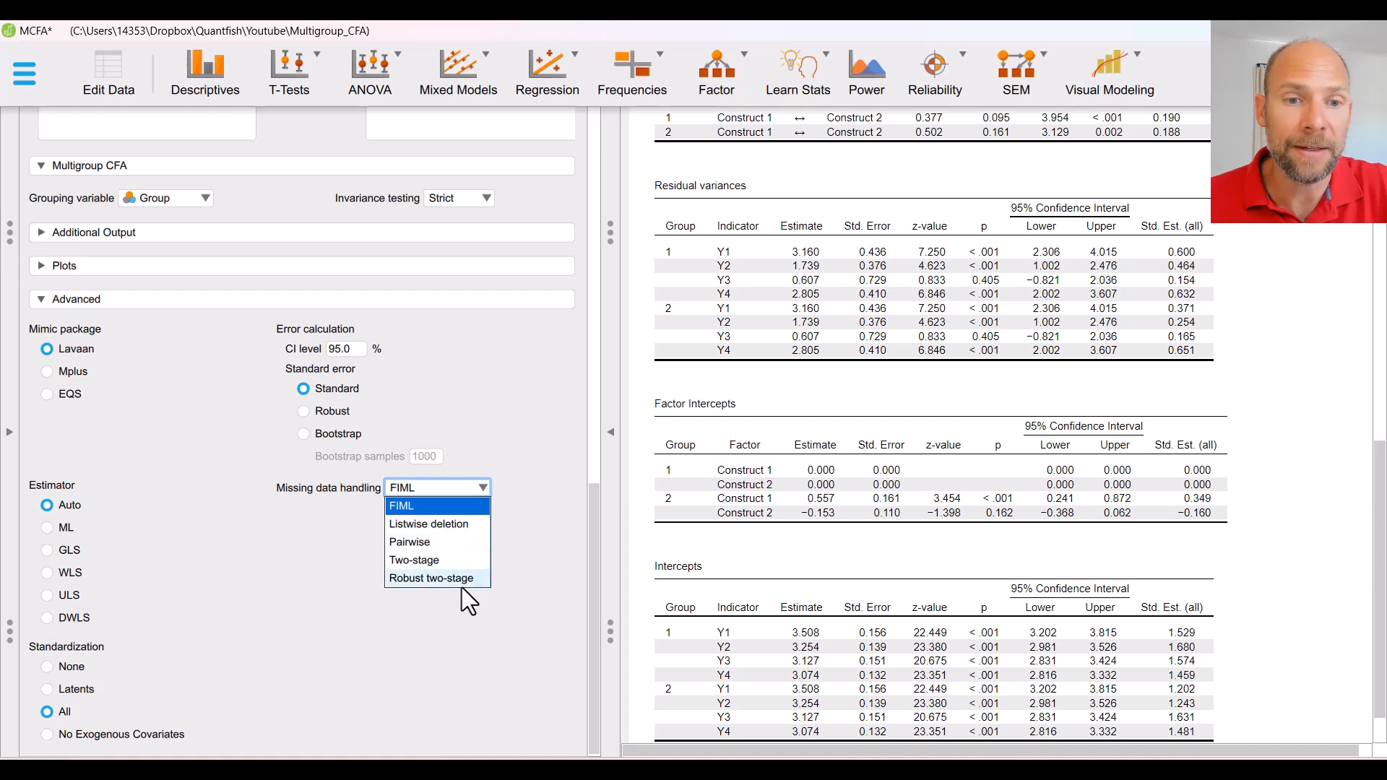
{"action": "left_click", "coordinate": [421, 506]}
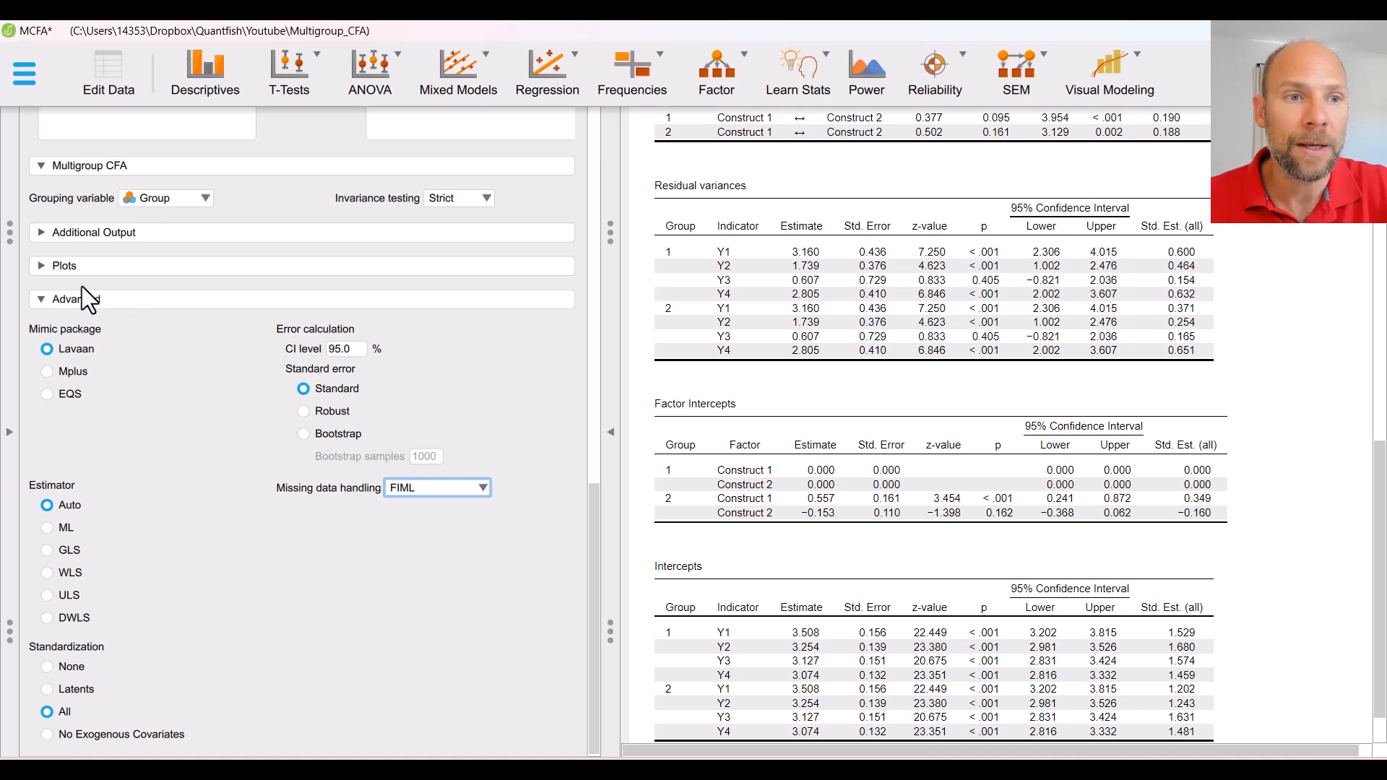
Step: Add a model plot of the strict model that shows parameter estimates, means and variances
{"action": "left_click", "coordinate": [65, 266]}
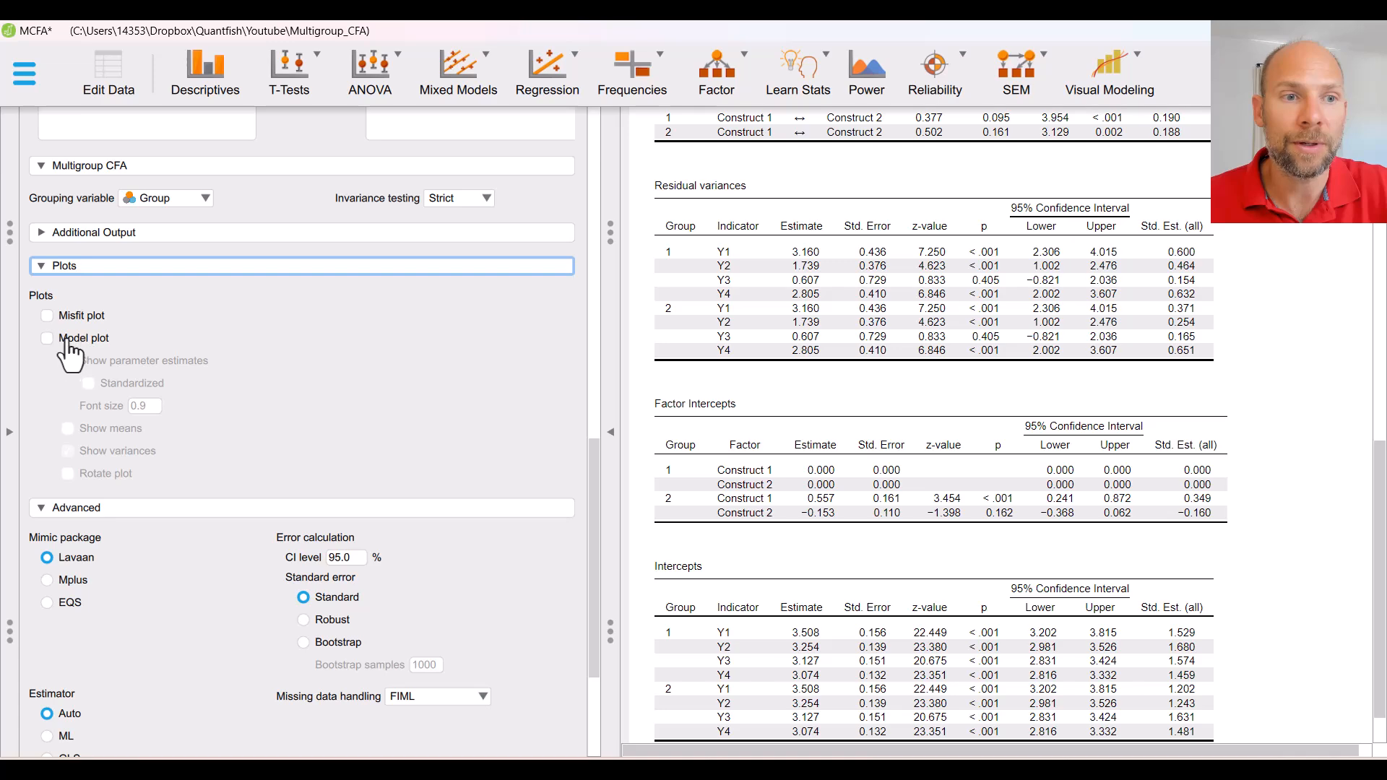
{"action": "left_click", "coordinate": [63, 341]}
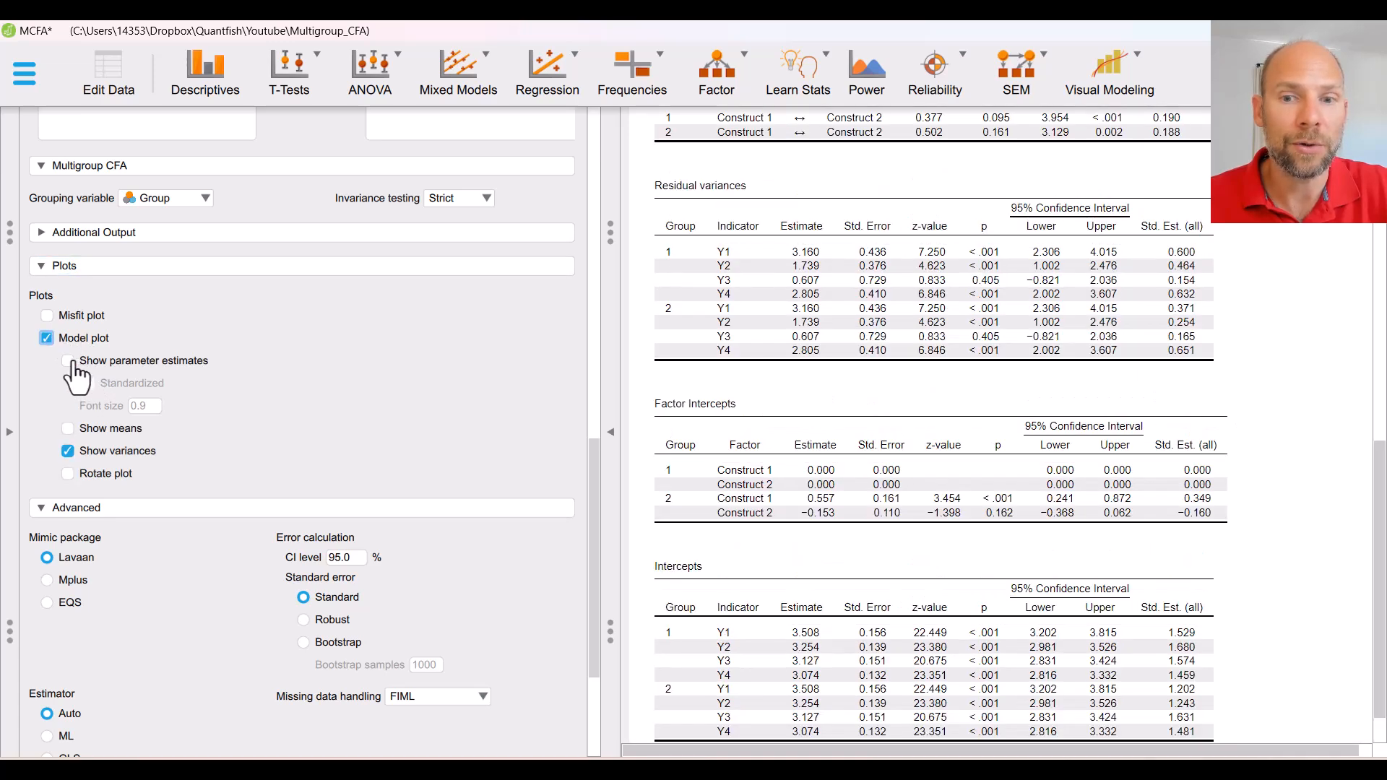
{"action": "left_click", "coordinate": [68, 362]}
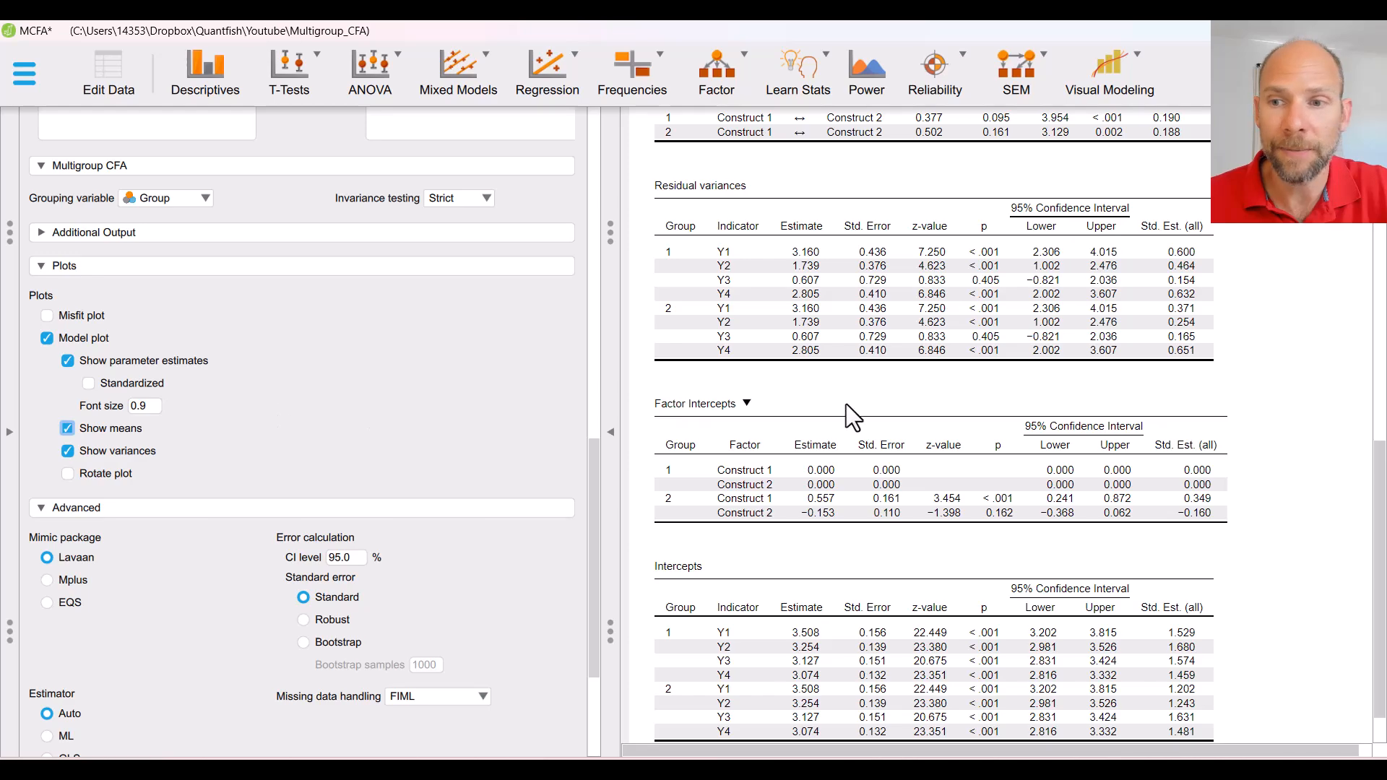
{"action": "scroll", "coordinate": [1382, 557], "scroll_direction": "down", "scroll_amount": 1}
{"action": "scroll", "coordinate": [1347, 433], "scroll_direction": "up", "scroll_amount": 10}
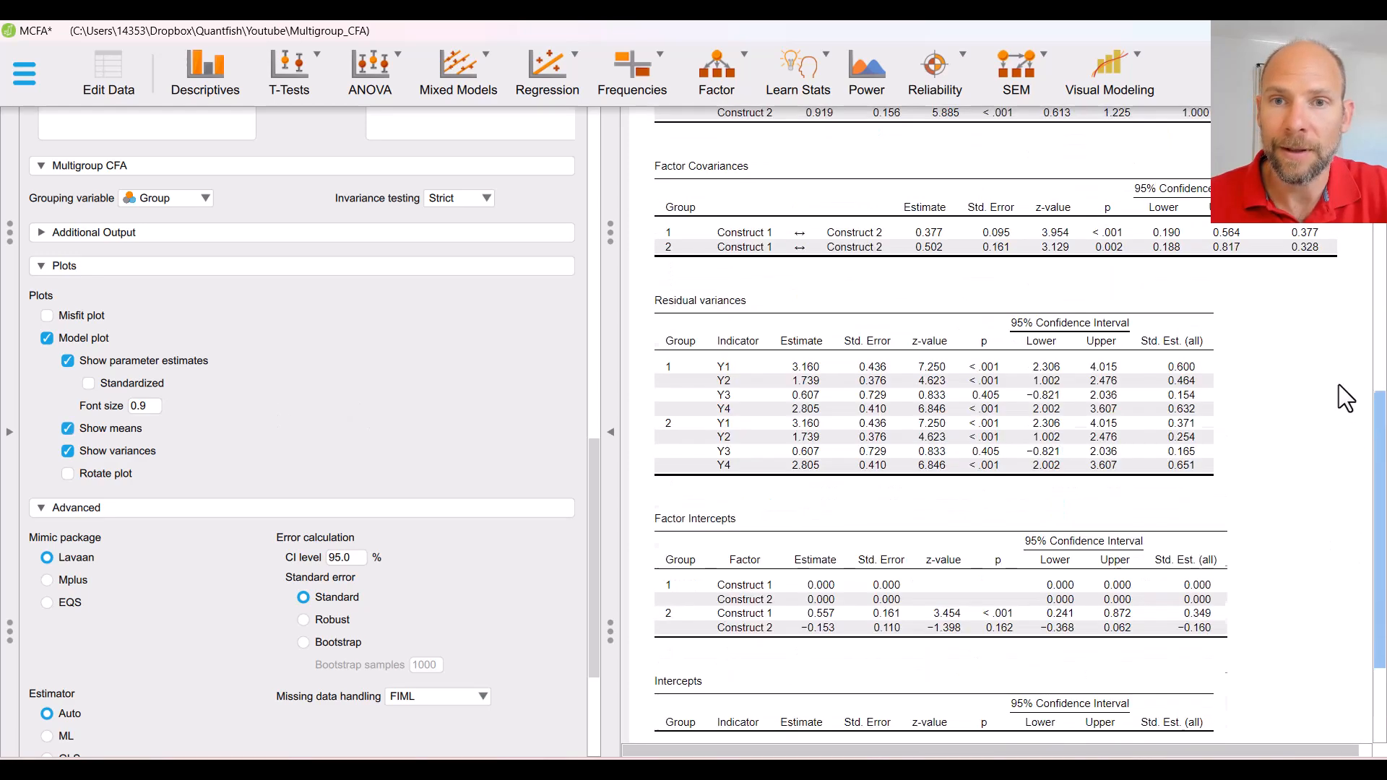
{"action": "scroll", "coordinate": [1352, 419], "scroll_direction": "down", "scroll_amount": 10}
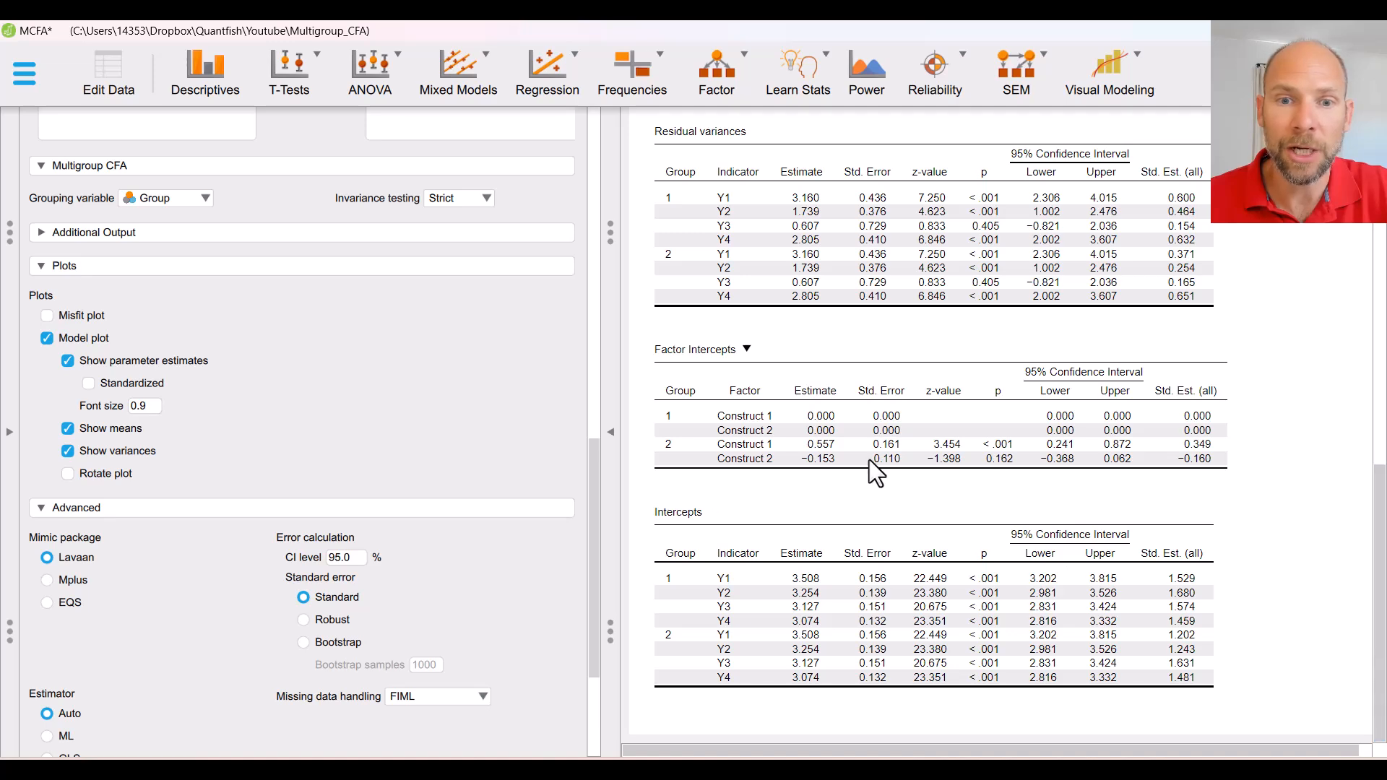
{"action": "scroll", "coordinate": [857, 513], "scroll_direction": "up", "scroll_amount": 8}
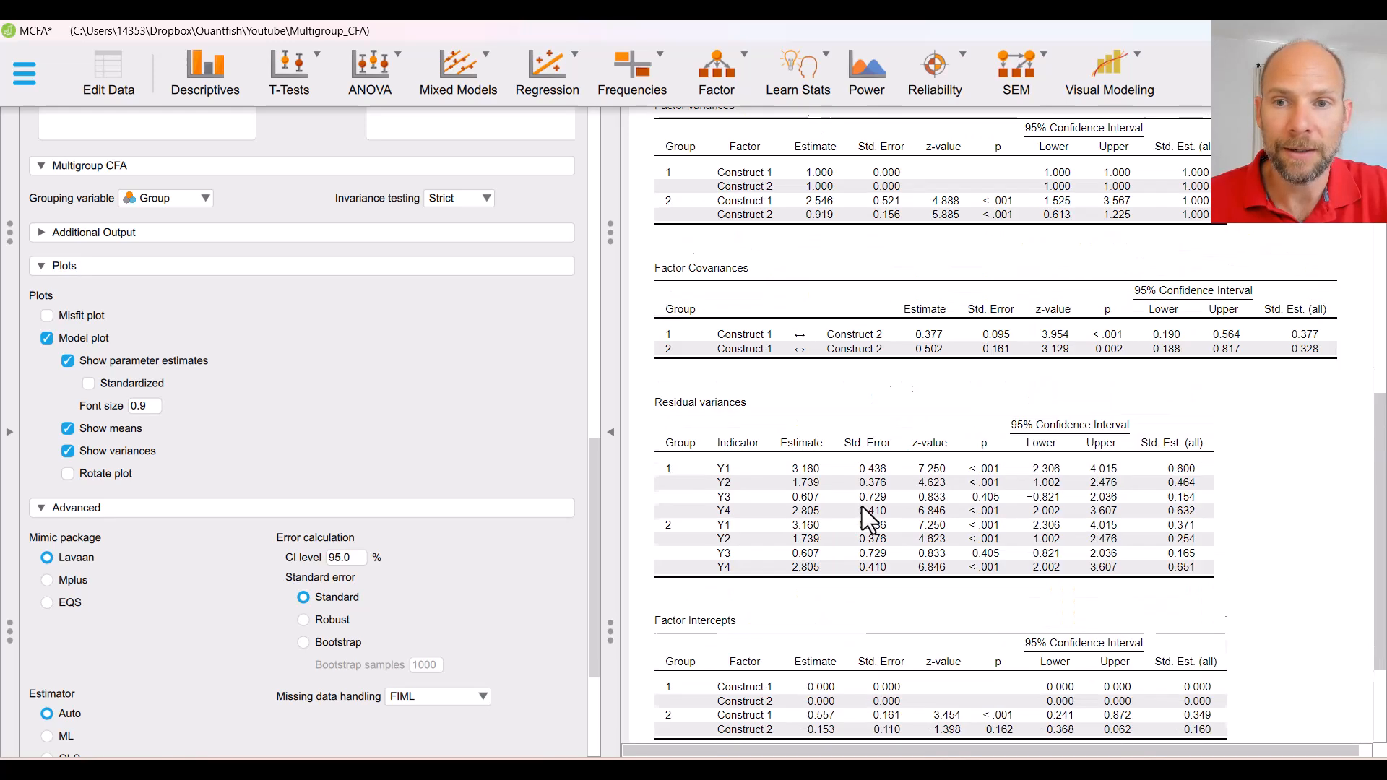
{"action": "scroll", "coordinate": [865, 506], "scroll_direction": "up", "scroll_amount": 5}
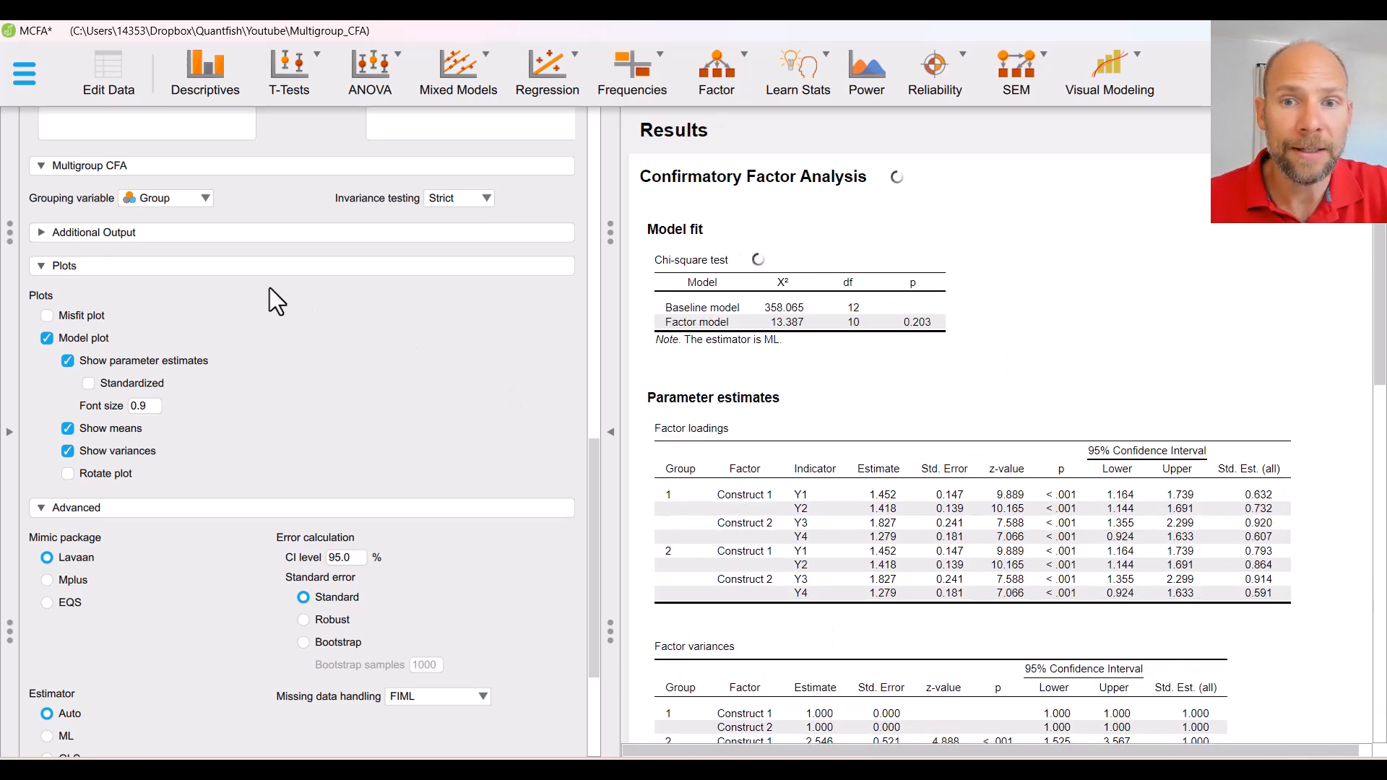
{"action": "scroll", "coordinate": [1177, 354], "scroll_direction": "down", "scroll_amount": 10}
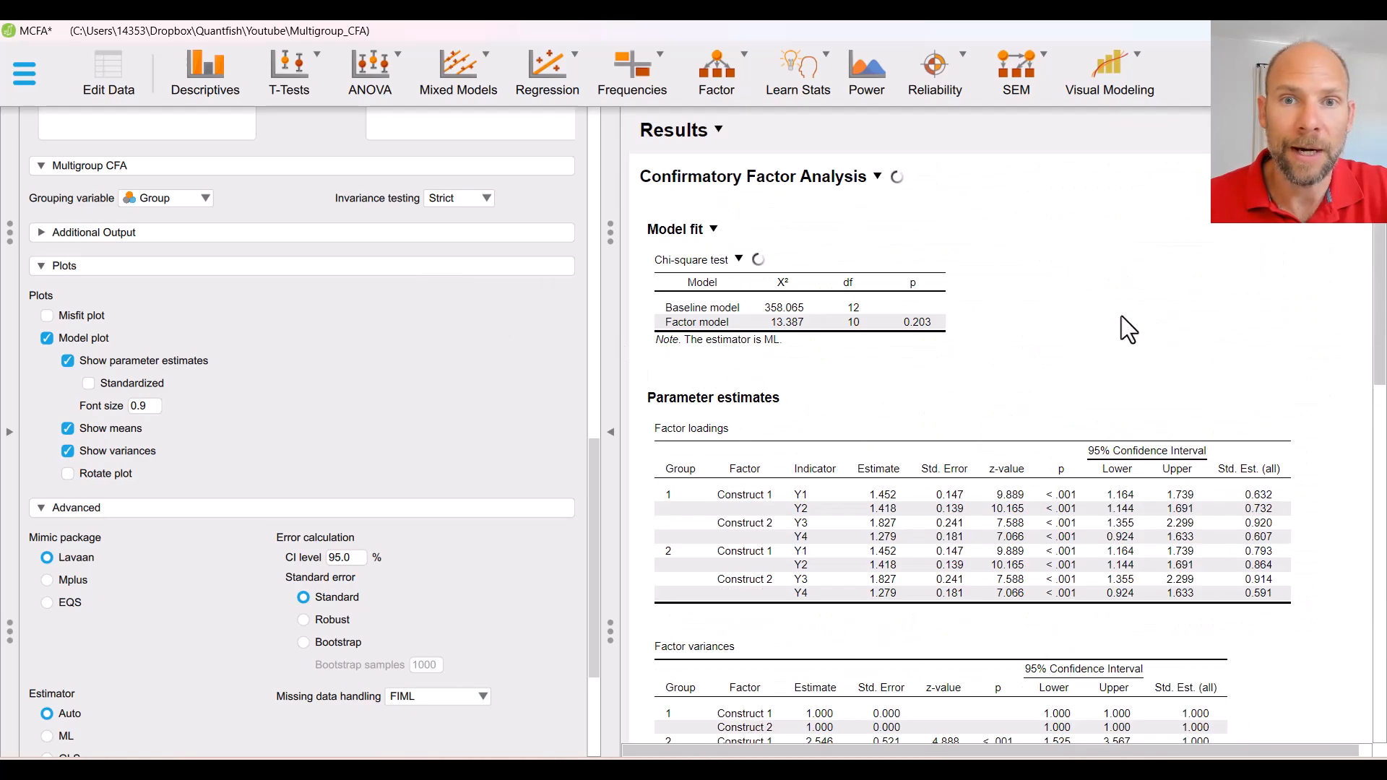
Step: Add additional fit measures, R-Squared, Reliability and the lavaan syntax to the output
{"action": "left_click", "coordinate": [128, 235]}
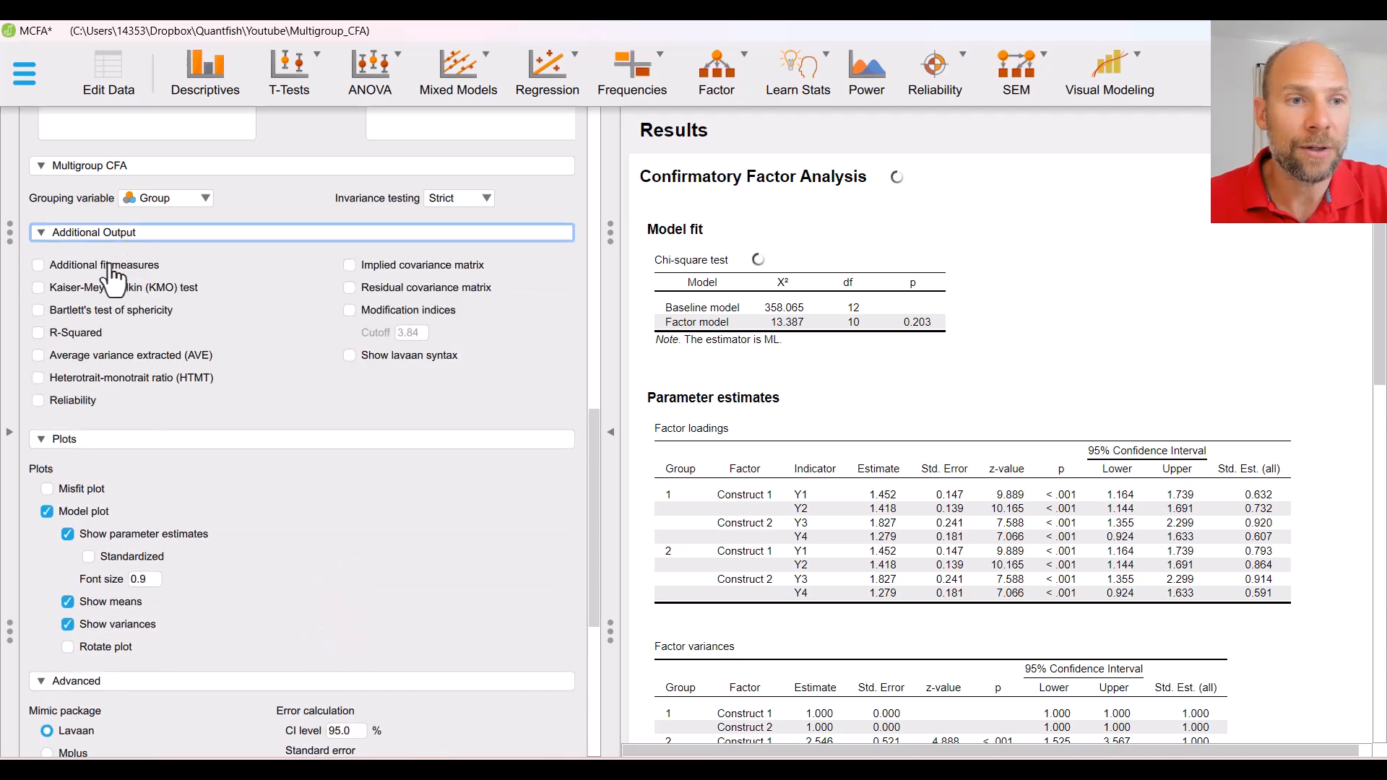
{"action": "left_click", "coordinate": [117, 267]}
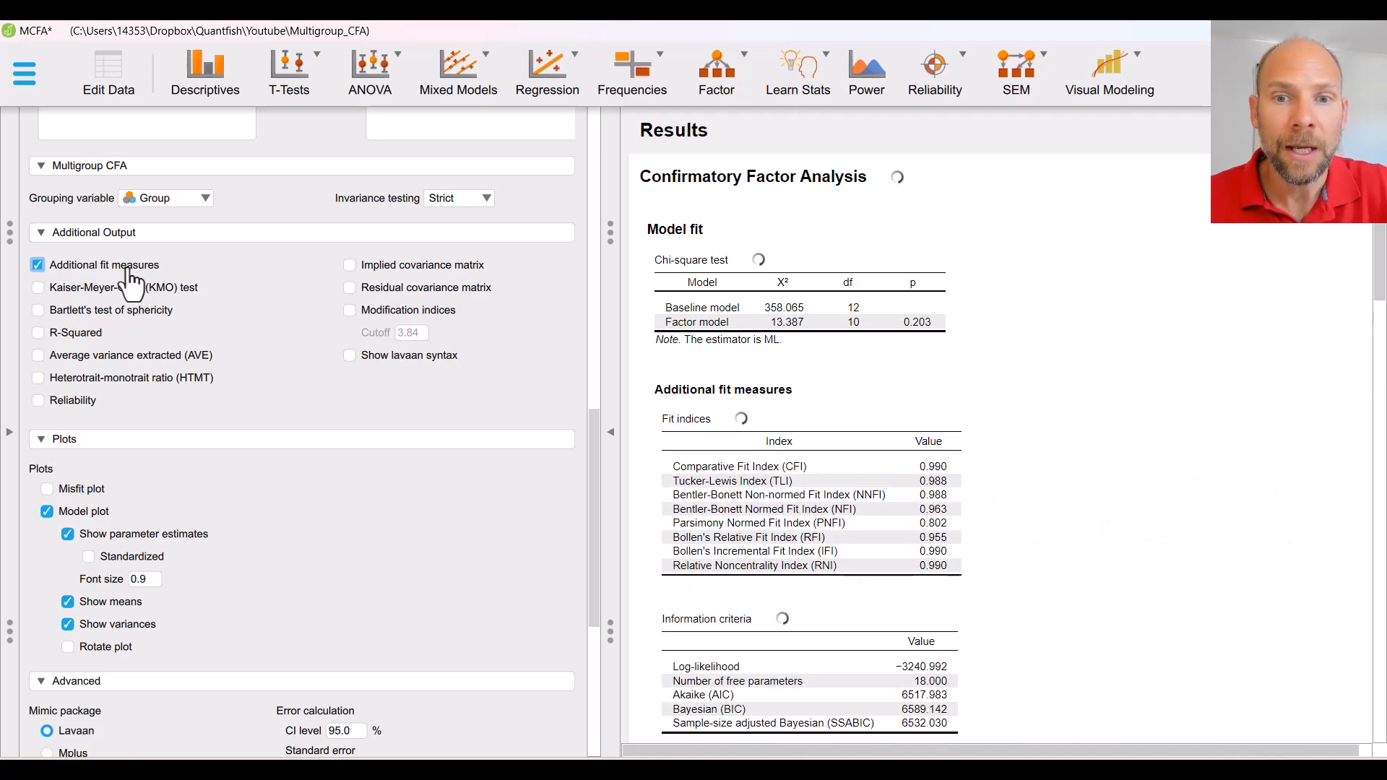
{"action": "left_click", "coordinate": [79, 333]}
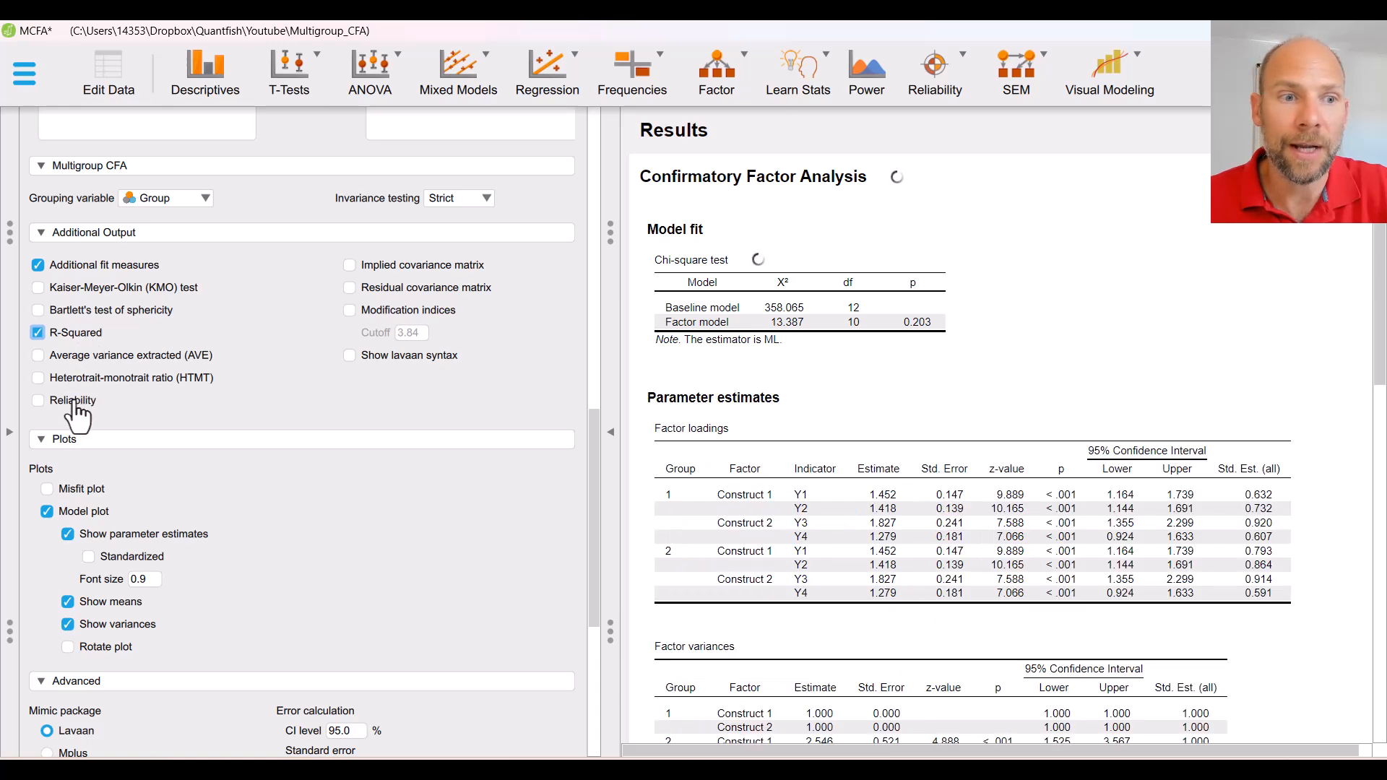
{"action": "left_click", "coordinate": [115, 403]}
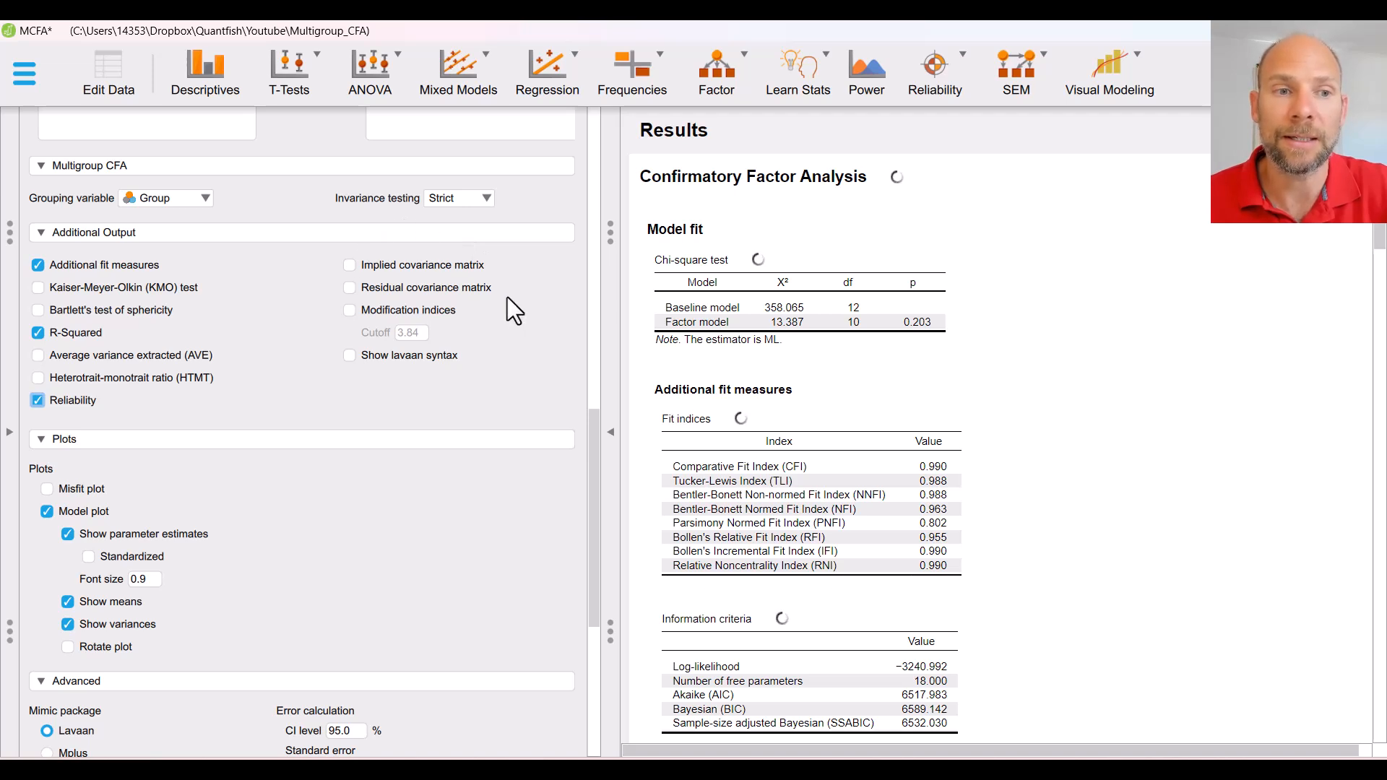
{"action": "left_click", "coordinate": [349, 356]}
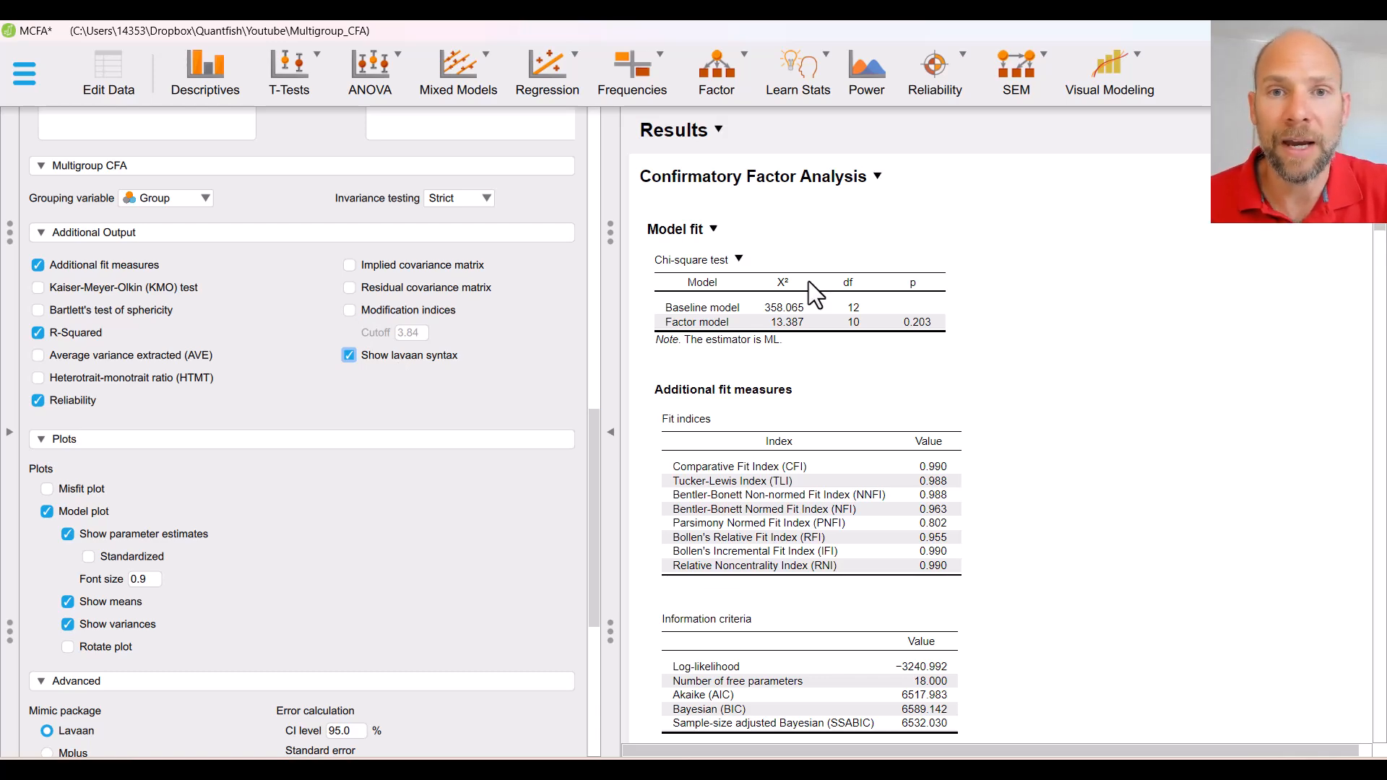
Step: Examine the additional fit measures, the model syntax and the path diagrams of both groups
{"action": "scroll", "coordinate": [1165, 239], "scroll_direction": "down", "scroll_amount": 2}
{"action": "scroll", "coordinate": [1160, 230], "scroll_direction": "down", "scroll_amount": 20}
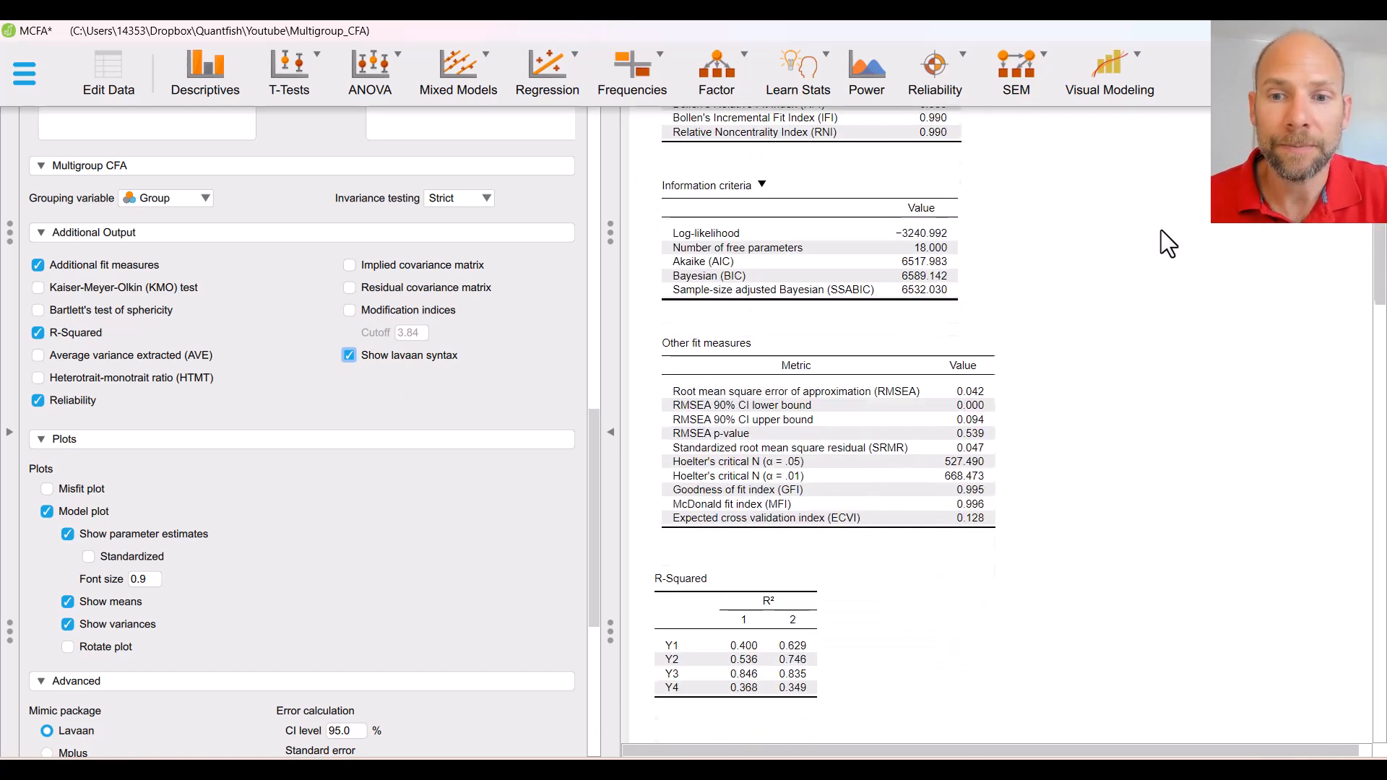
{"action": "scroll", "coordinate": [1159, 224], "scroll_direction": "down", "scroll_amount": 15}
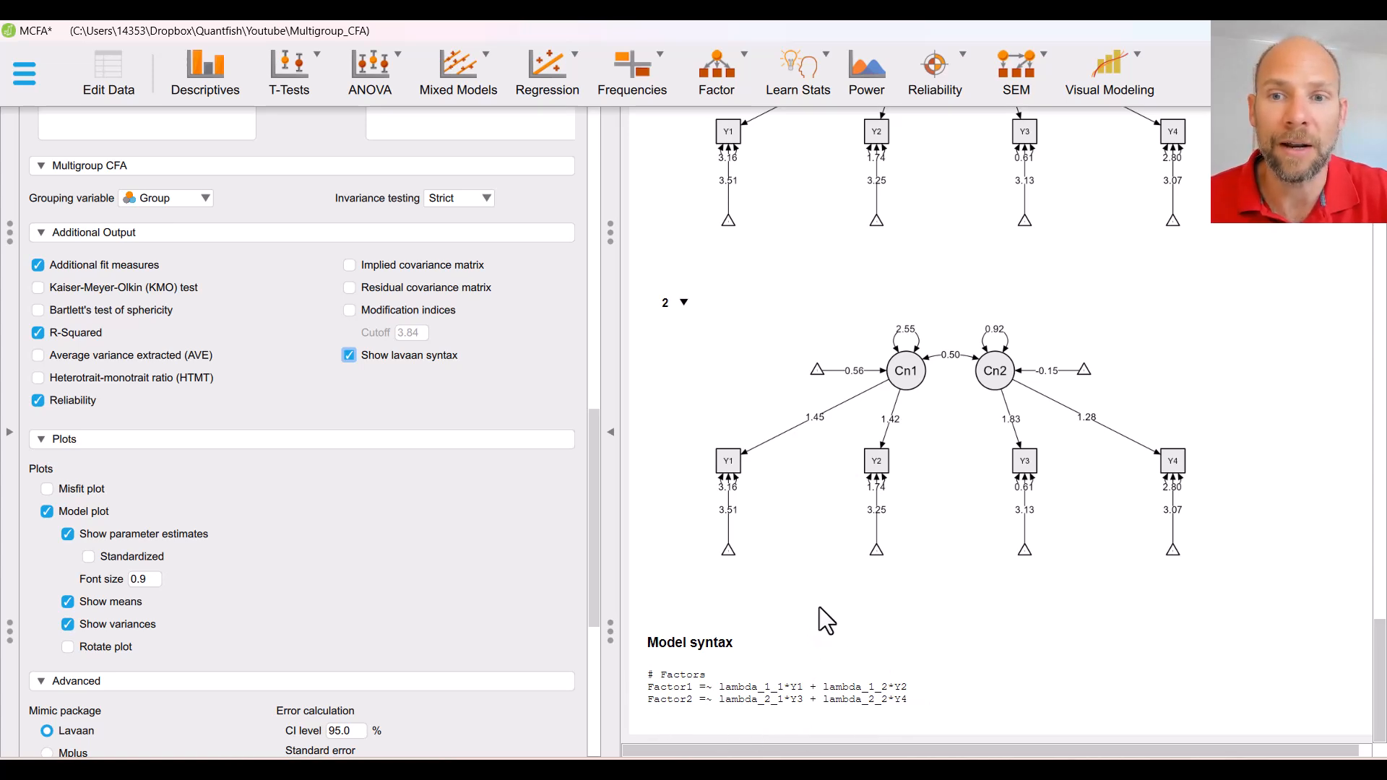
{"action": "scroll", "coordinate": [1000, 488], "scroll_direction": "up", "scroll_amount": 1}
{"action": "scroll", "coordinate": [1000, 489], "scroll_direction": "up", "scroll_amount": 1}
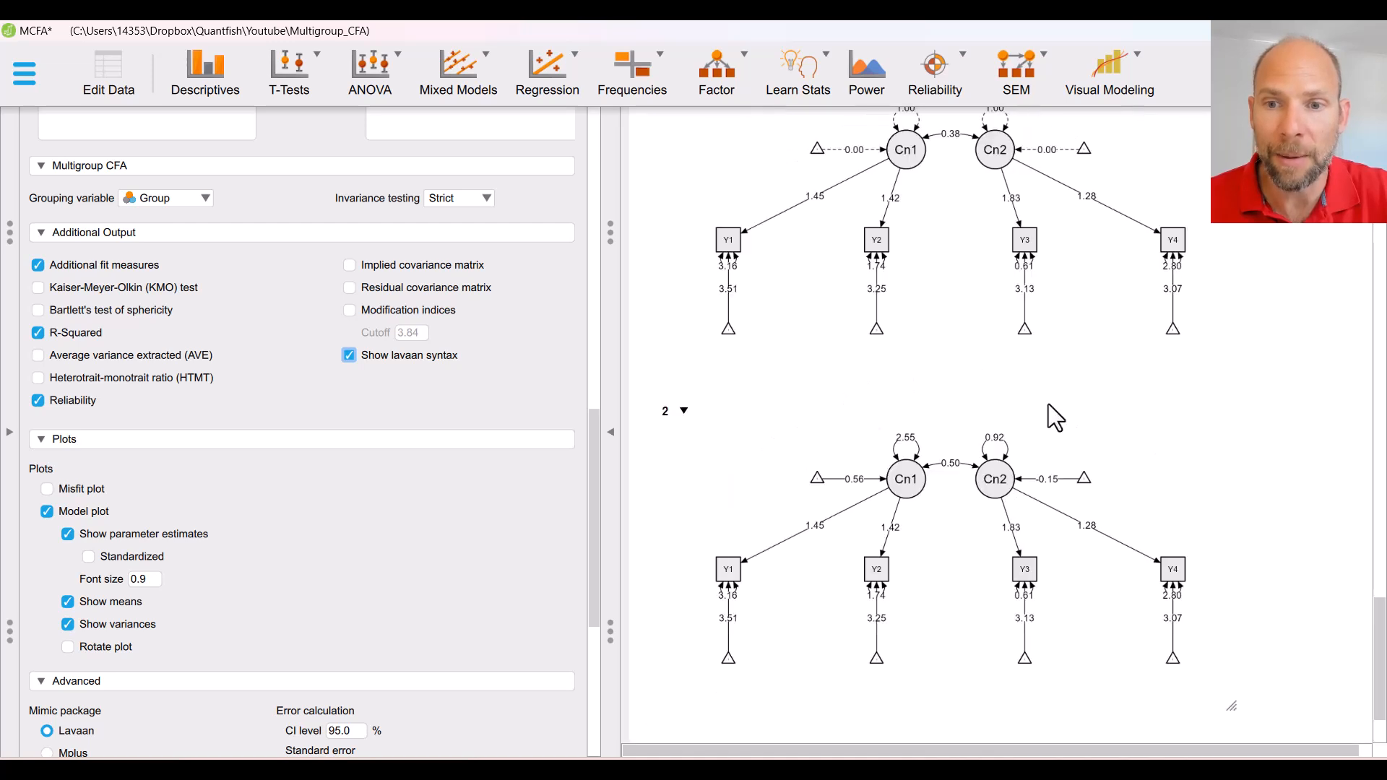
{"action": "scroll", "coordinate": [1002, 237], "scroll_direction": "up", "scroll_amount": 1}
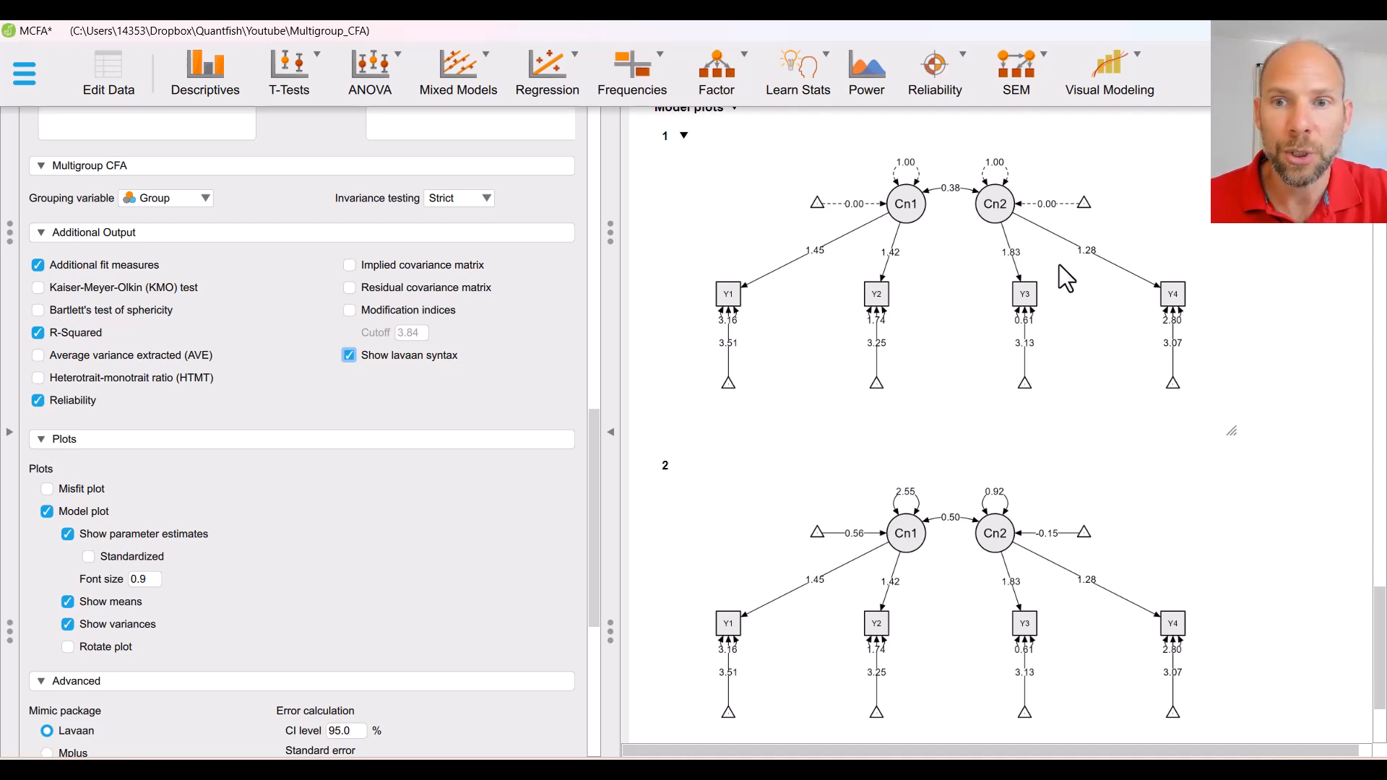
{"action": "scroll", "coordinate": [944, 332], "scroll_direction": "up", "scroll_amount": 1}
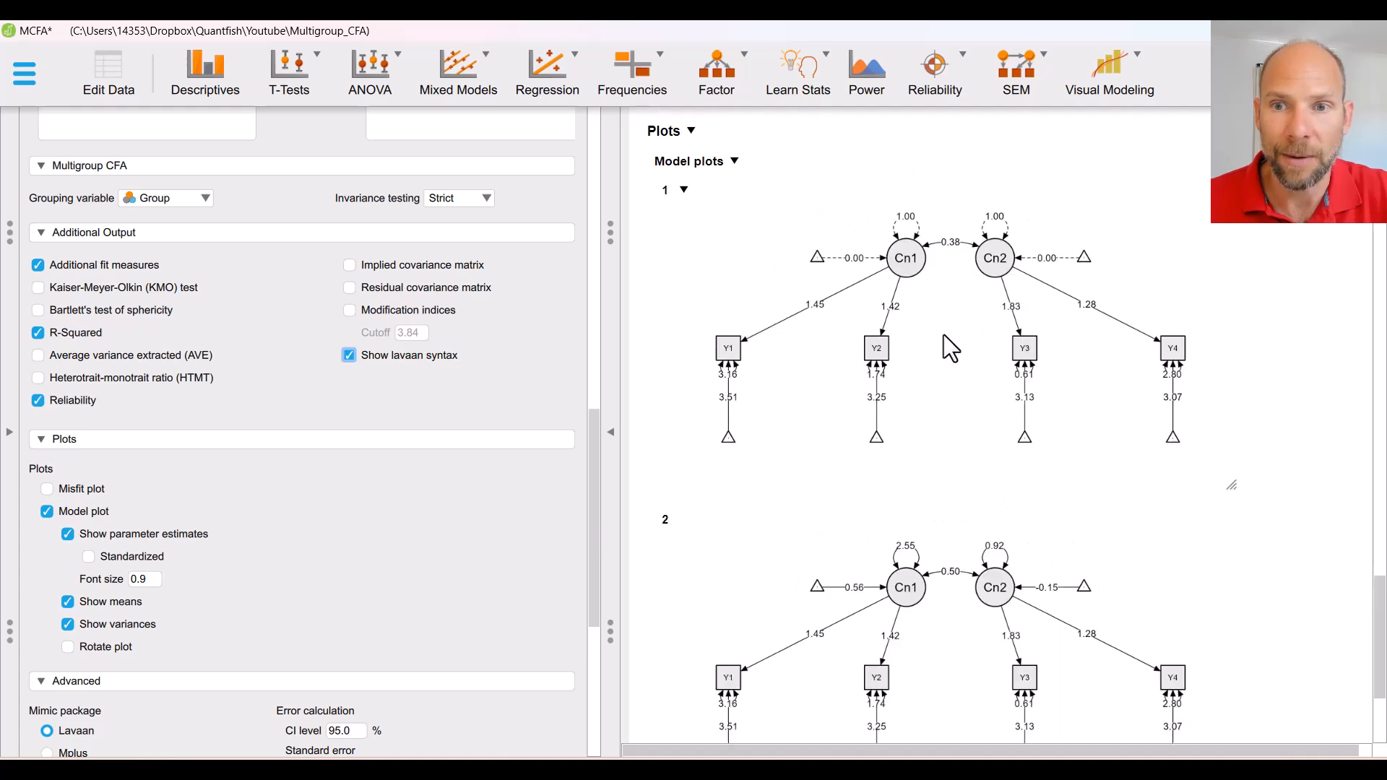
Step: Compare the reliability coefficients, parameter estimates and R-Squared values of the indicators between the two groups
{"action": "scroll", "coordinate": [954, 326], "scroll_direction": "up", "scroll_amount": 1}
{"action": "scroll", "coordinate": [959, 322], "scroll_direction": "up", "scroll_amount": 3}
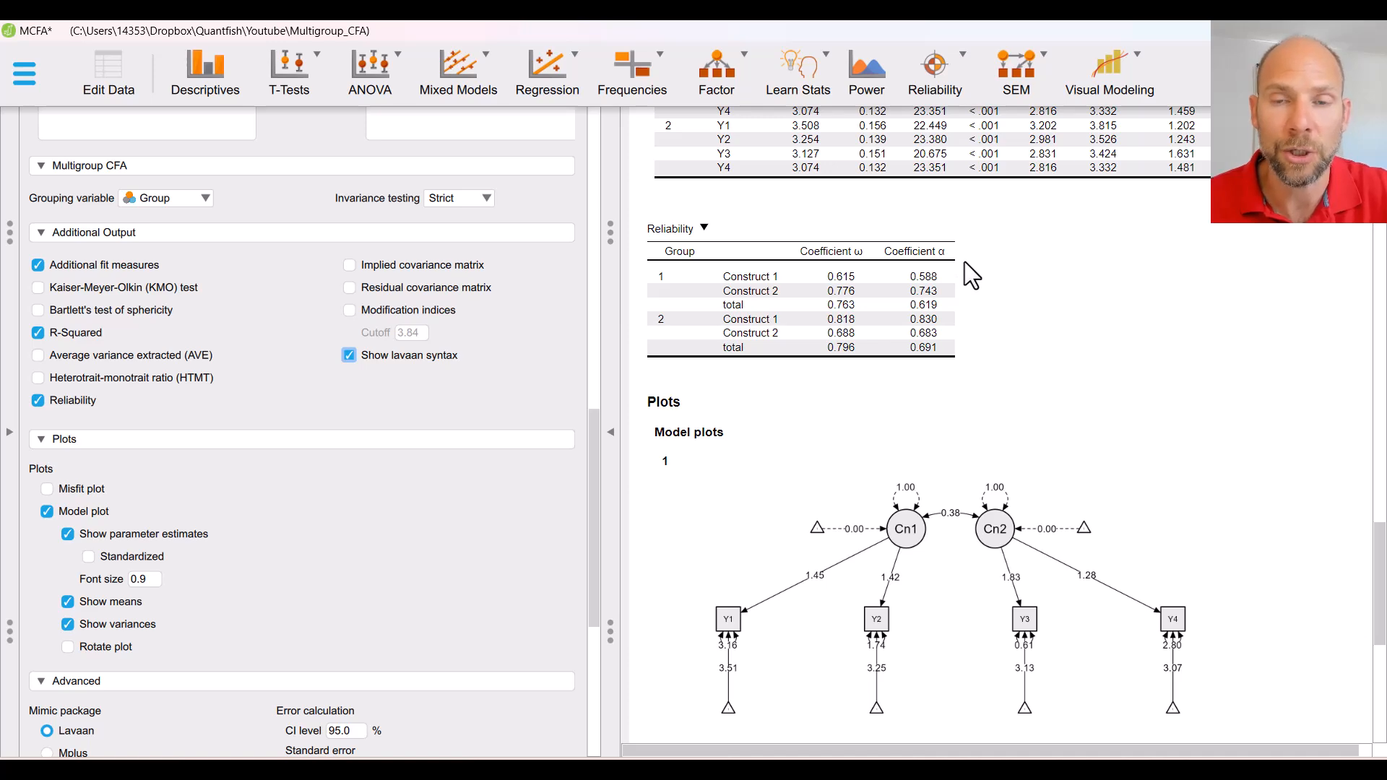
{"action": "scroll", "coordinate": [977, 255], "scroll_direction": "up", "scroll_amount": 4}
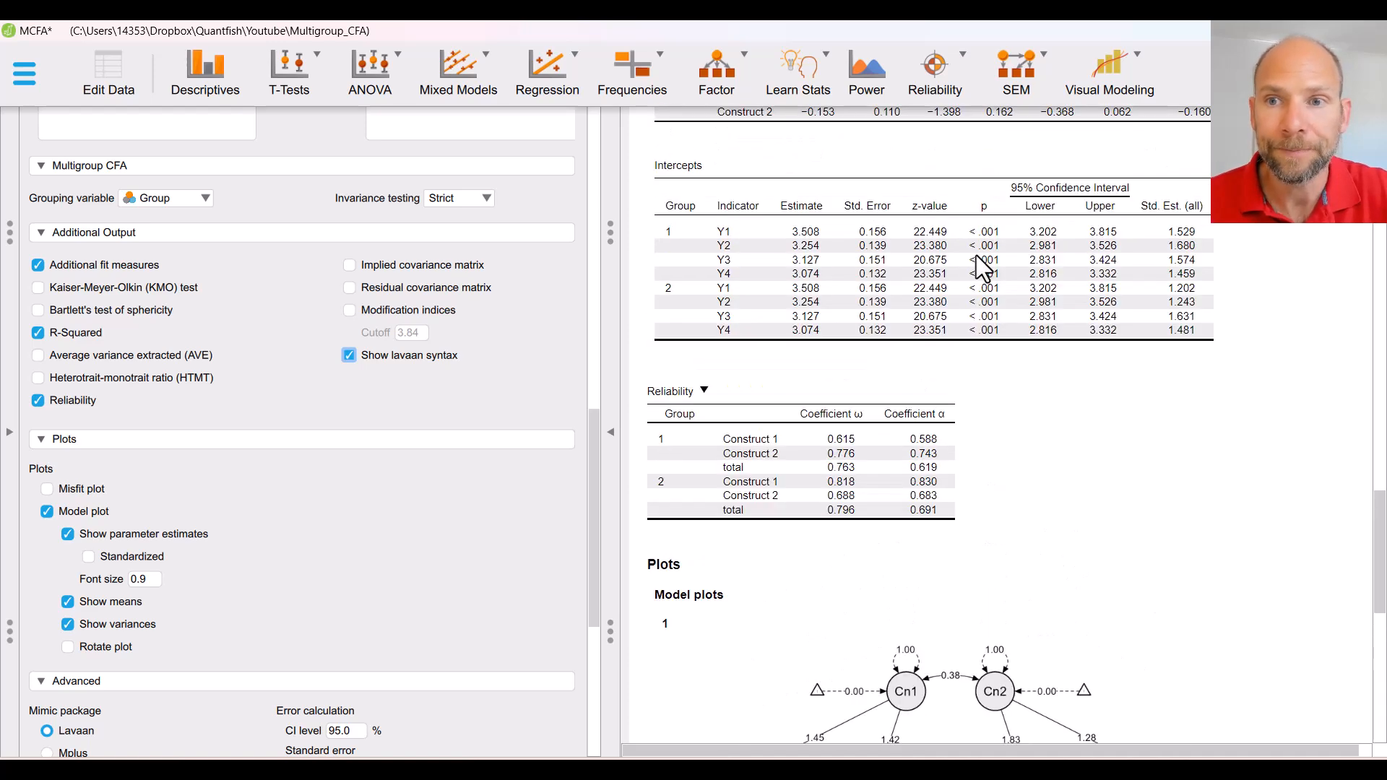
{"action": "scroll", "coordinate": [977, 257], "scroll_direction": "up", "scroll_amount": 5}
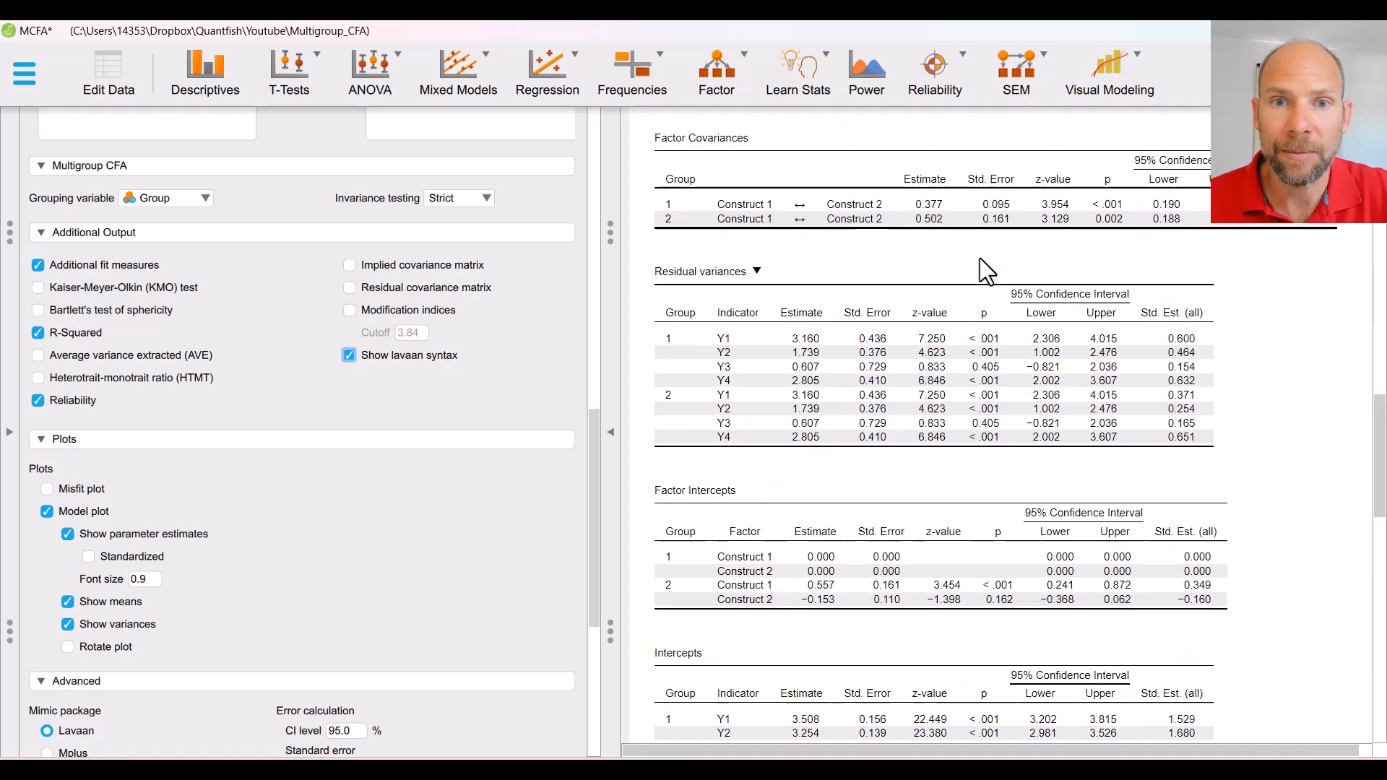
{"action": "scroll", "coordinate": [981, 258], "scroll_direction": "up", "scroll_amount": 5}
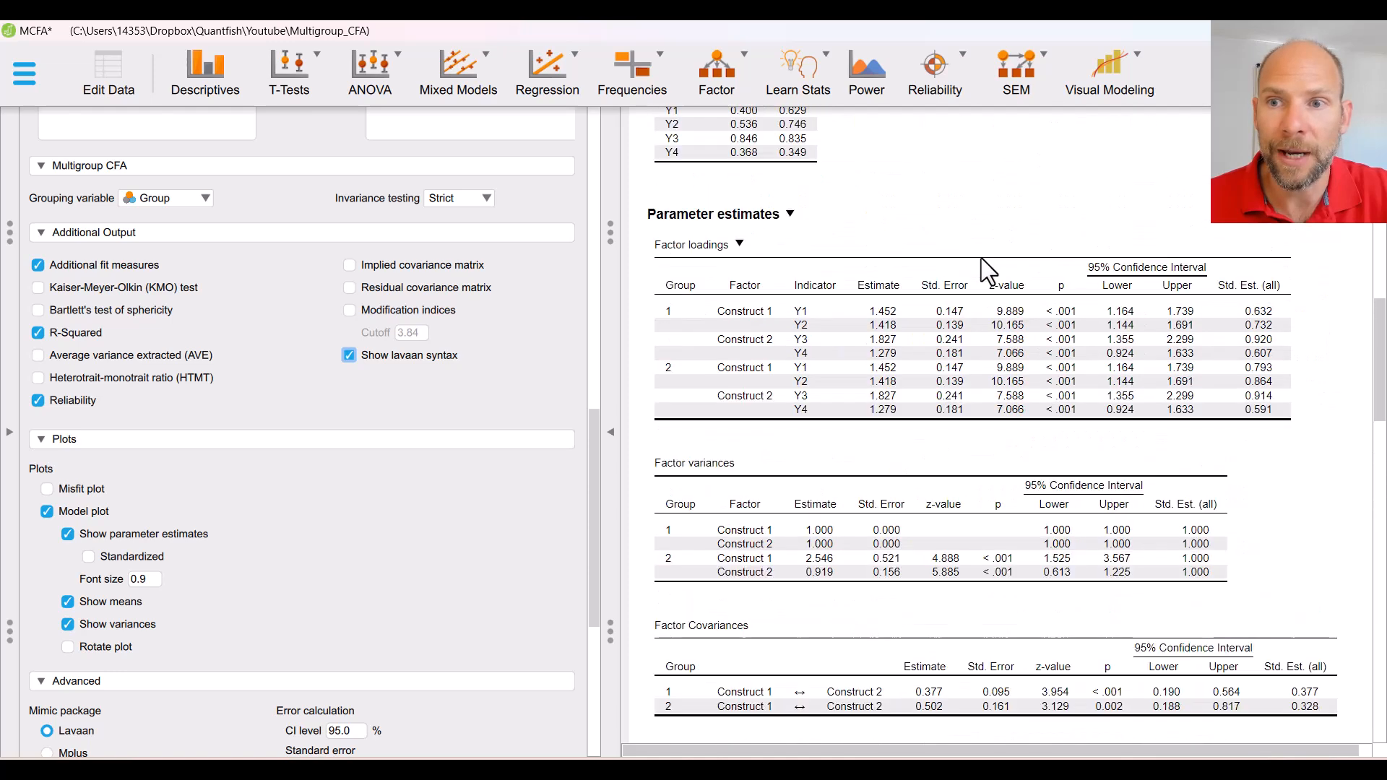
{"action": "scroll", "coordinate": [981, 272], "scroll_direction": "up", "scroll_amount": 2}
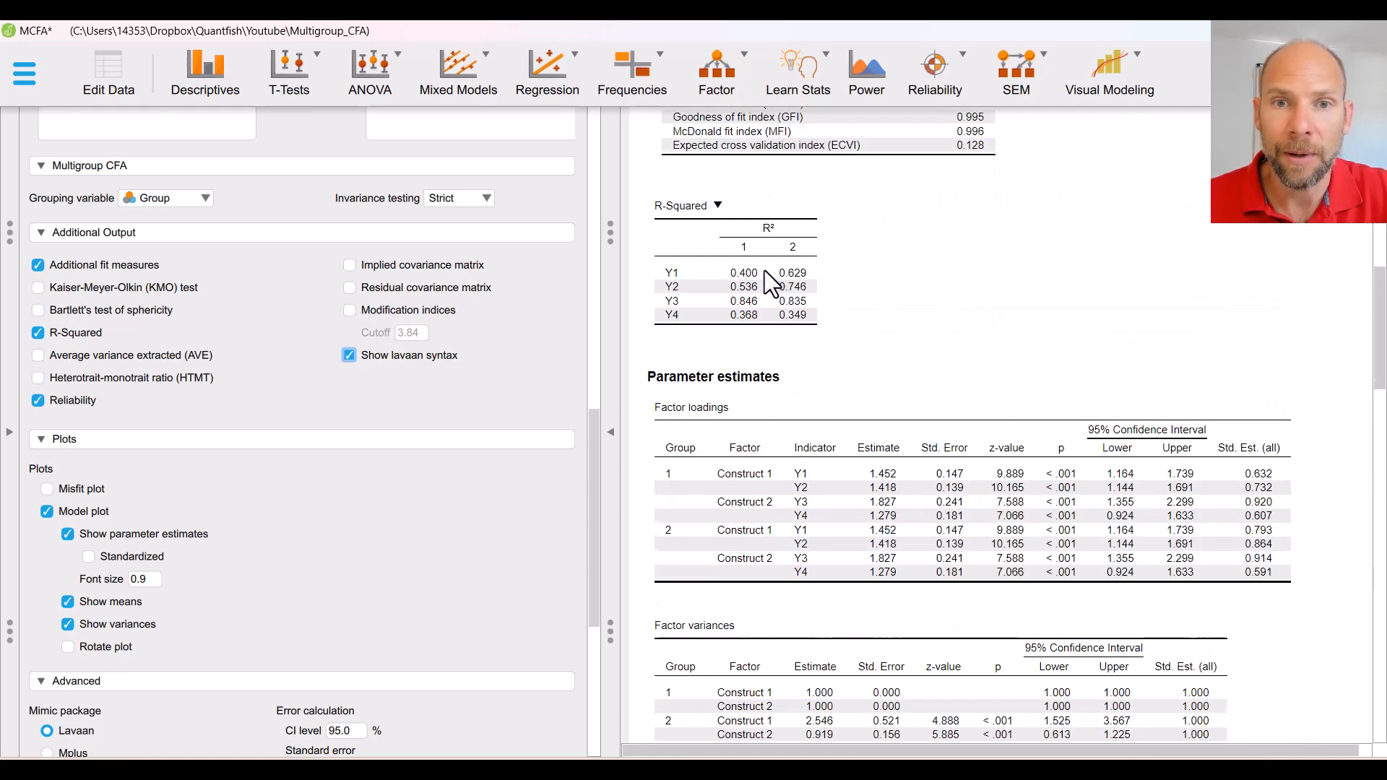
{"action": "scroll", "coordinate": [764, 271], "scroll_direction": "up", "scroll_amount": 1}
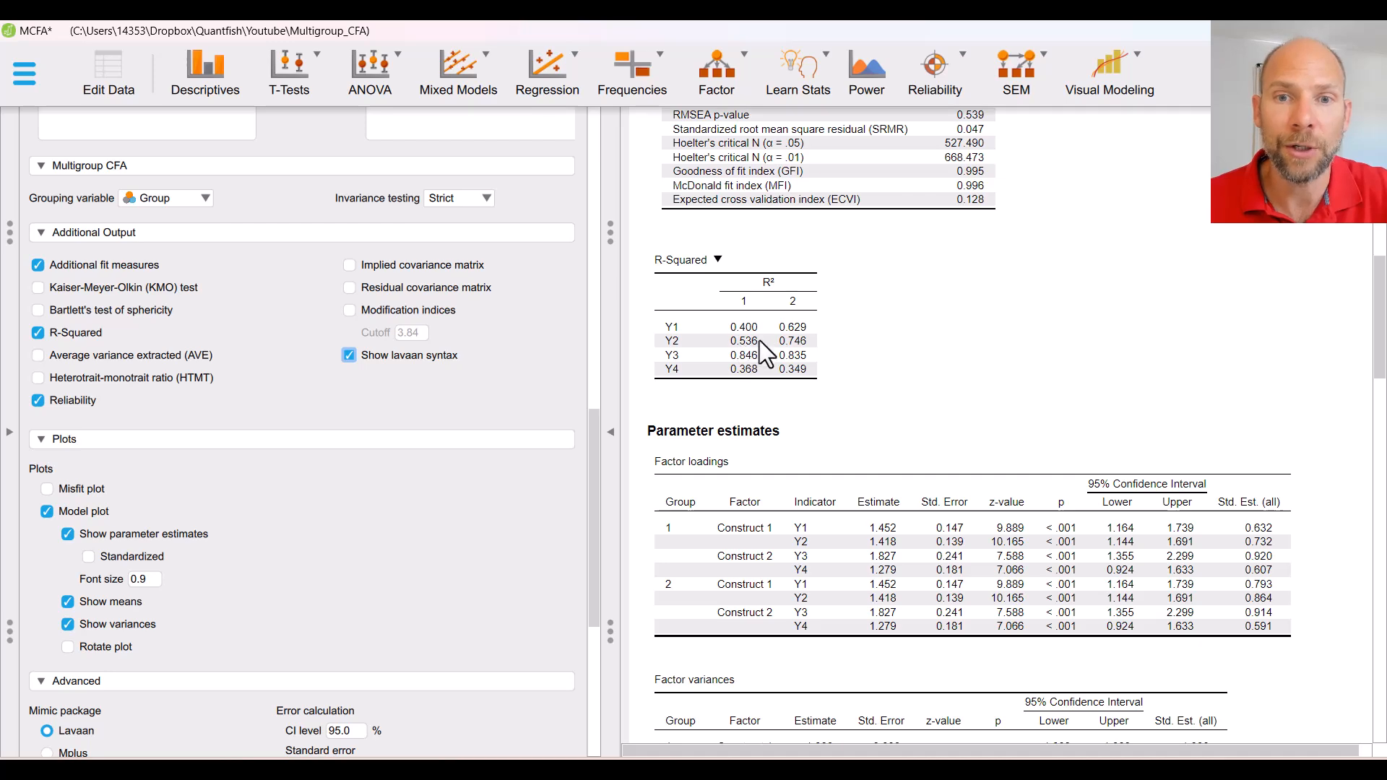
{"action": "scroll", "coordinate": [761, 305], "scroll_direction": "down", "scroll_amount": 20}
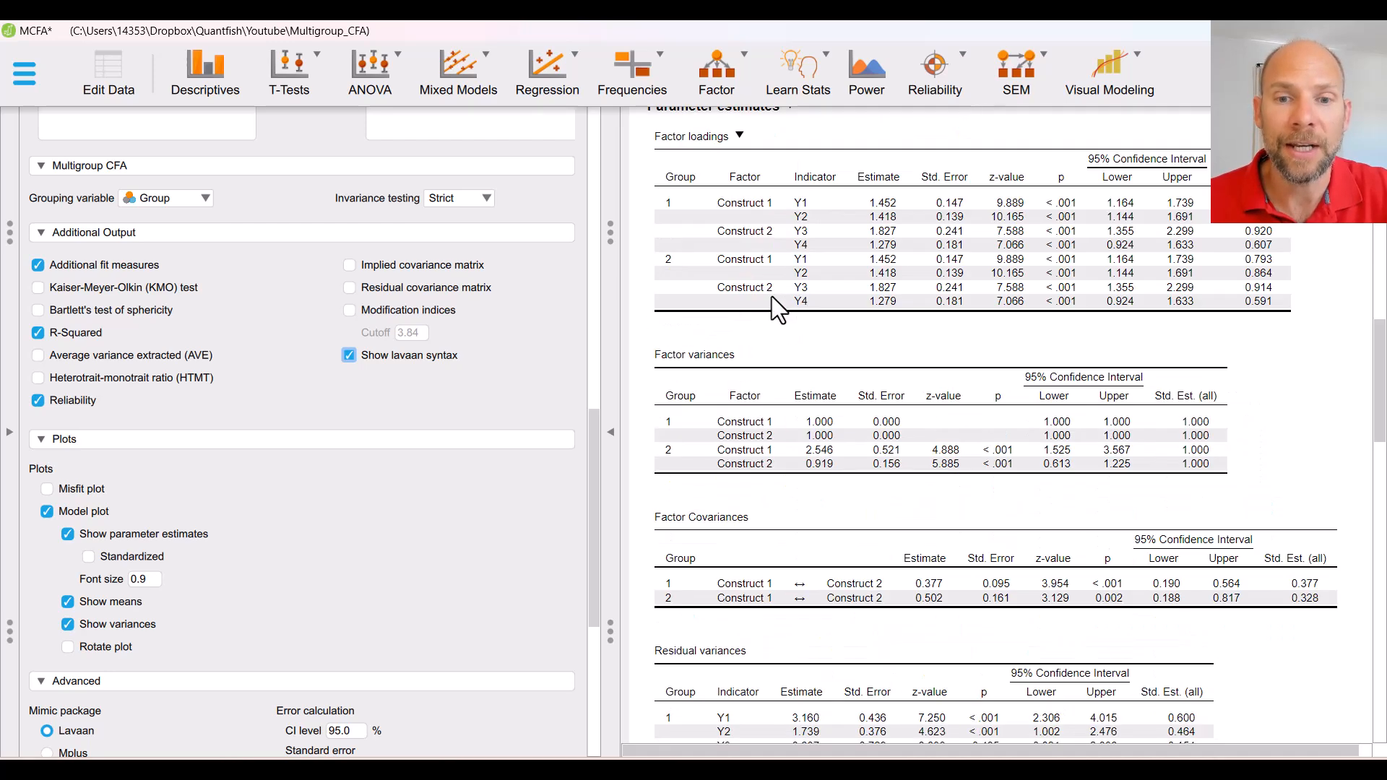
{"action": "scroll", "coordinate": [769, 288], "scroll_direction": "down", "scroll_amount": 3}
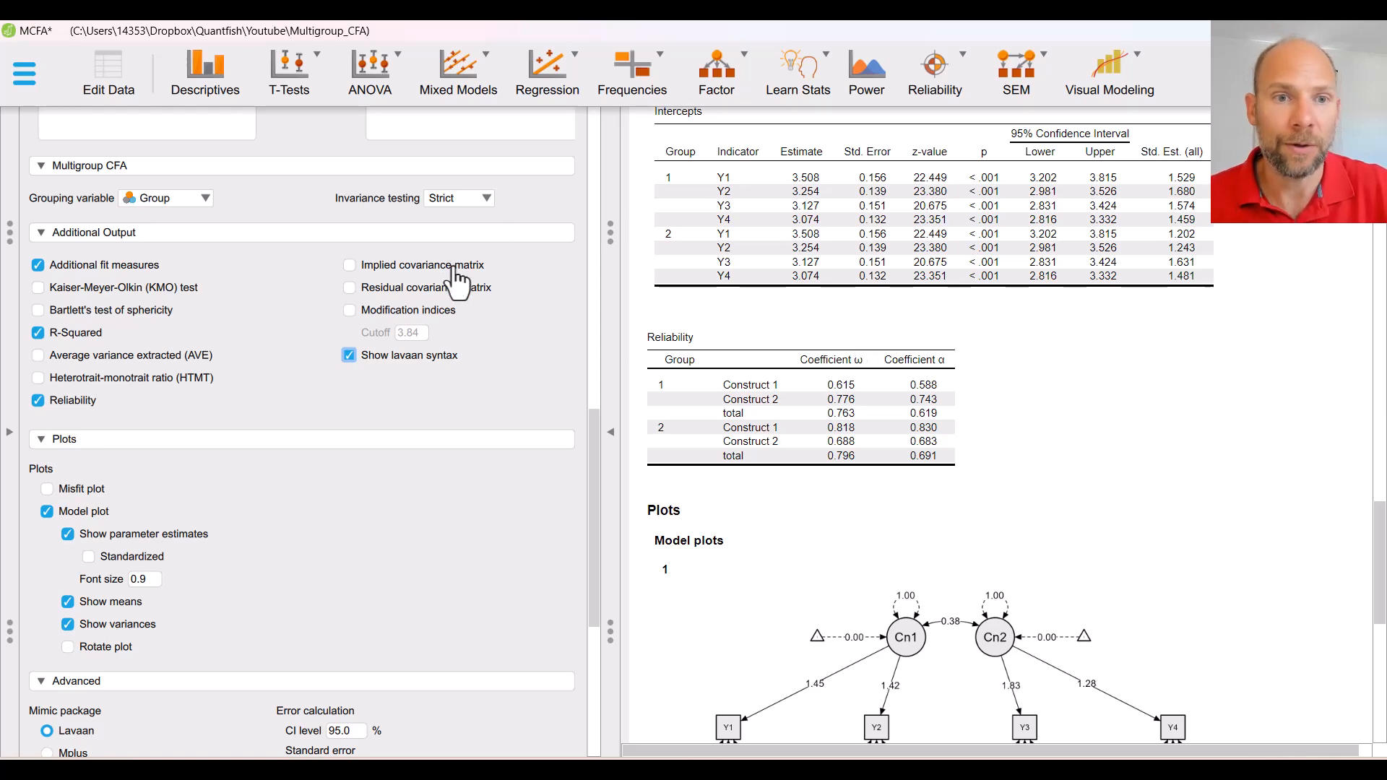
Step: Read the Confirmatory Factor Analysis help on model options, multigroup invariance levels, additional output and references, and collapse the analysis form
{"action": "scroll", "coordinate": [448, 366], "scroll_direction": "up", "scroll_amount": 10}
{"action": "scroll", "coordinate": [455, 373], "scroll_direction": "up", "scroll_amount": 4}
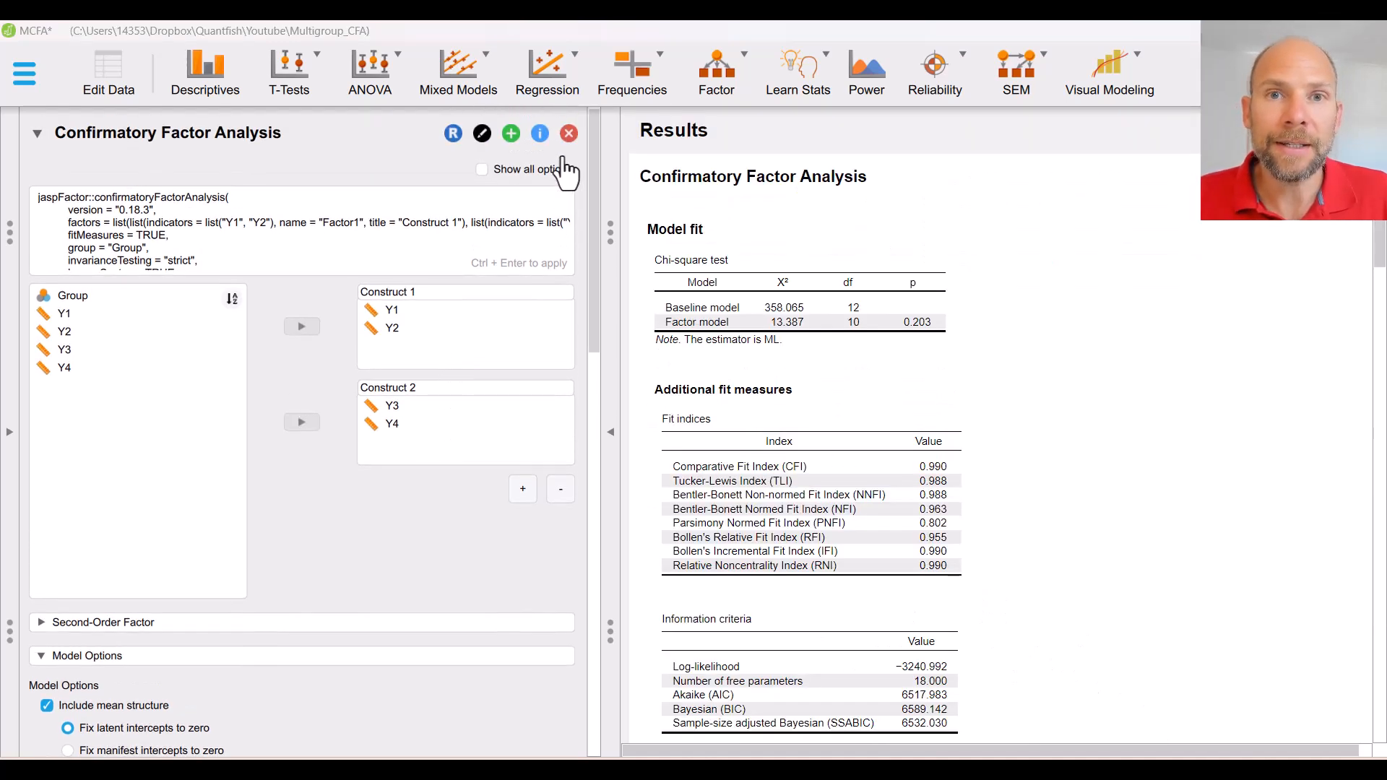
{"action": "left_click", "coordinate": [539, 139]}
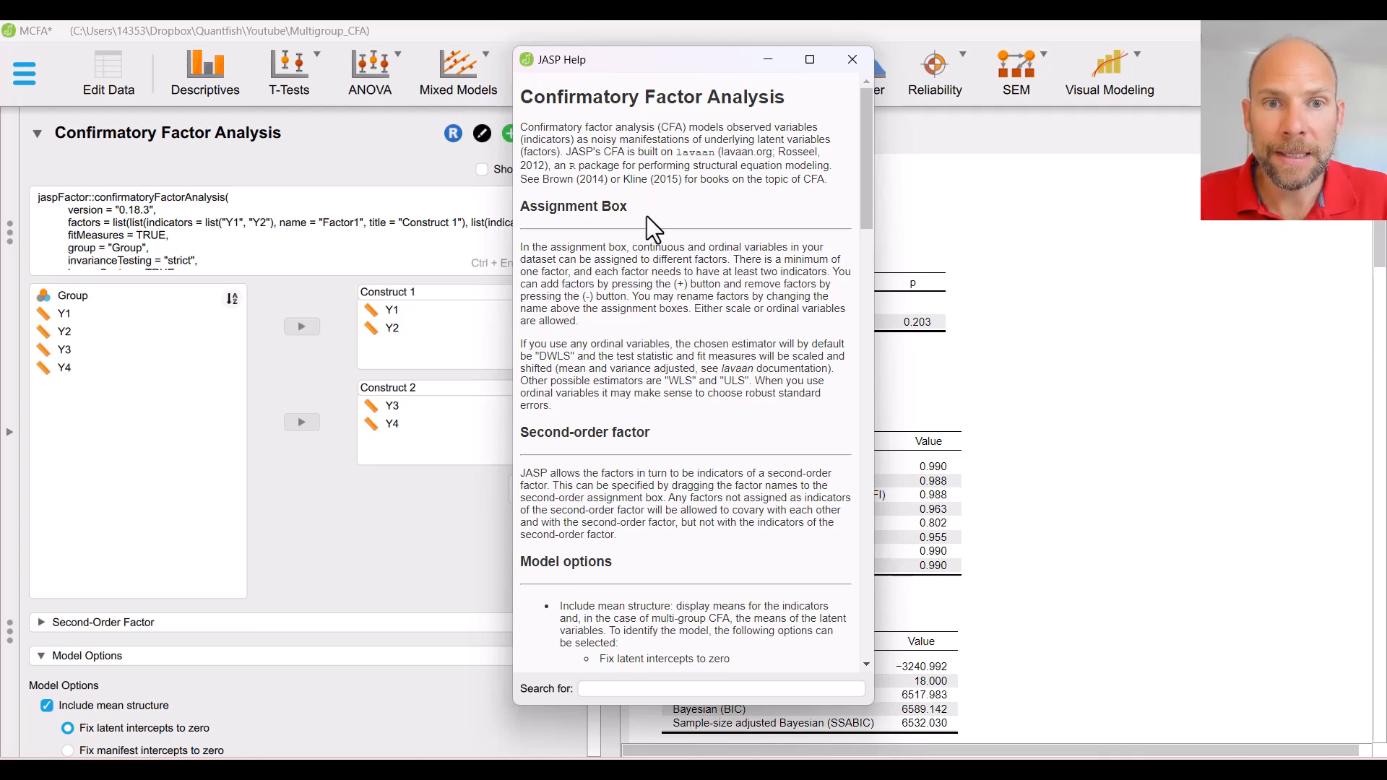
{"action": "scroll", "coordinate": [648, 216], "scroll_direction": "down", "scroll_amount": 6}
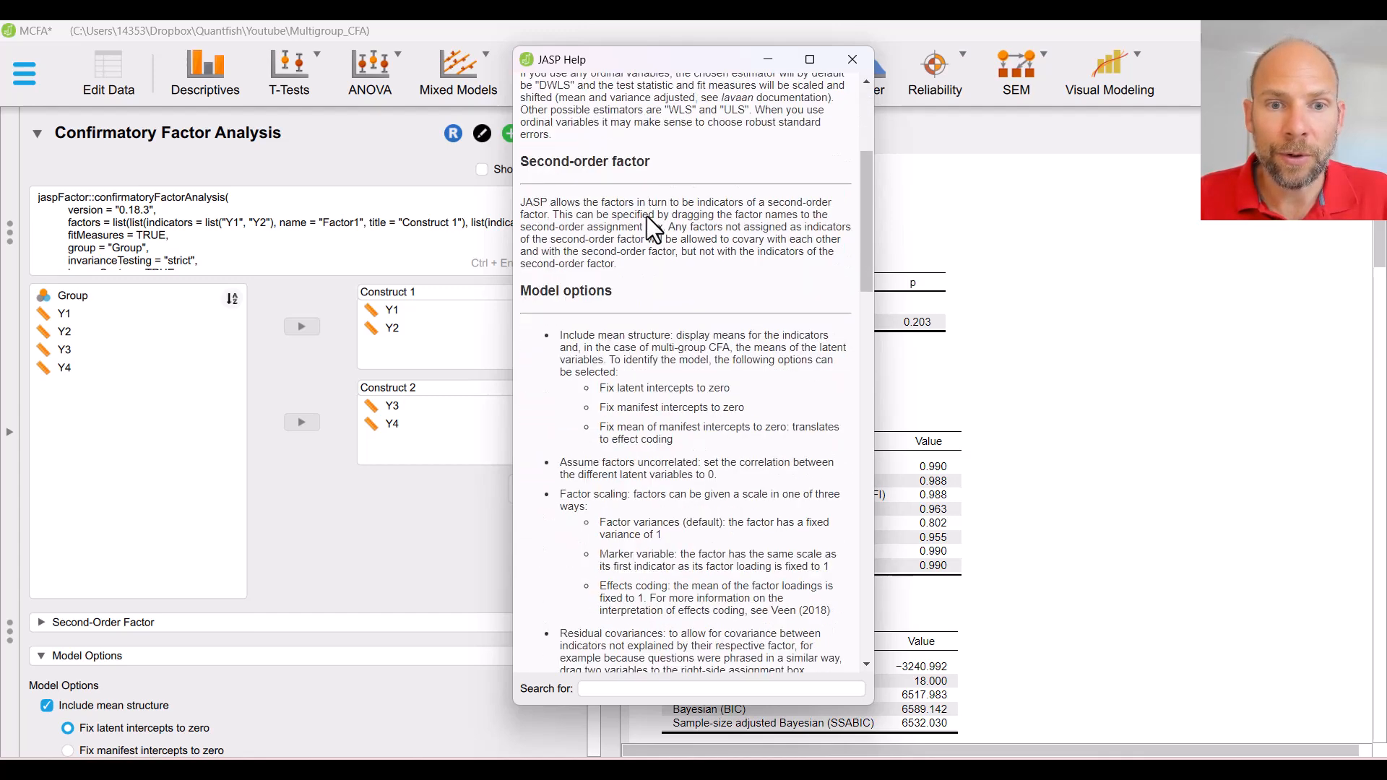
{"action": "scroll", "coordinate": [648, 215], "scroll_direction": "down", "scroll_amount": 4}
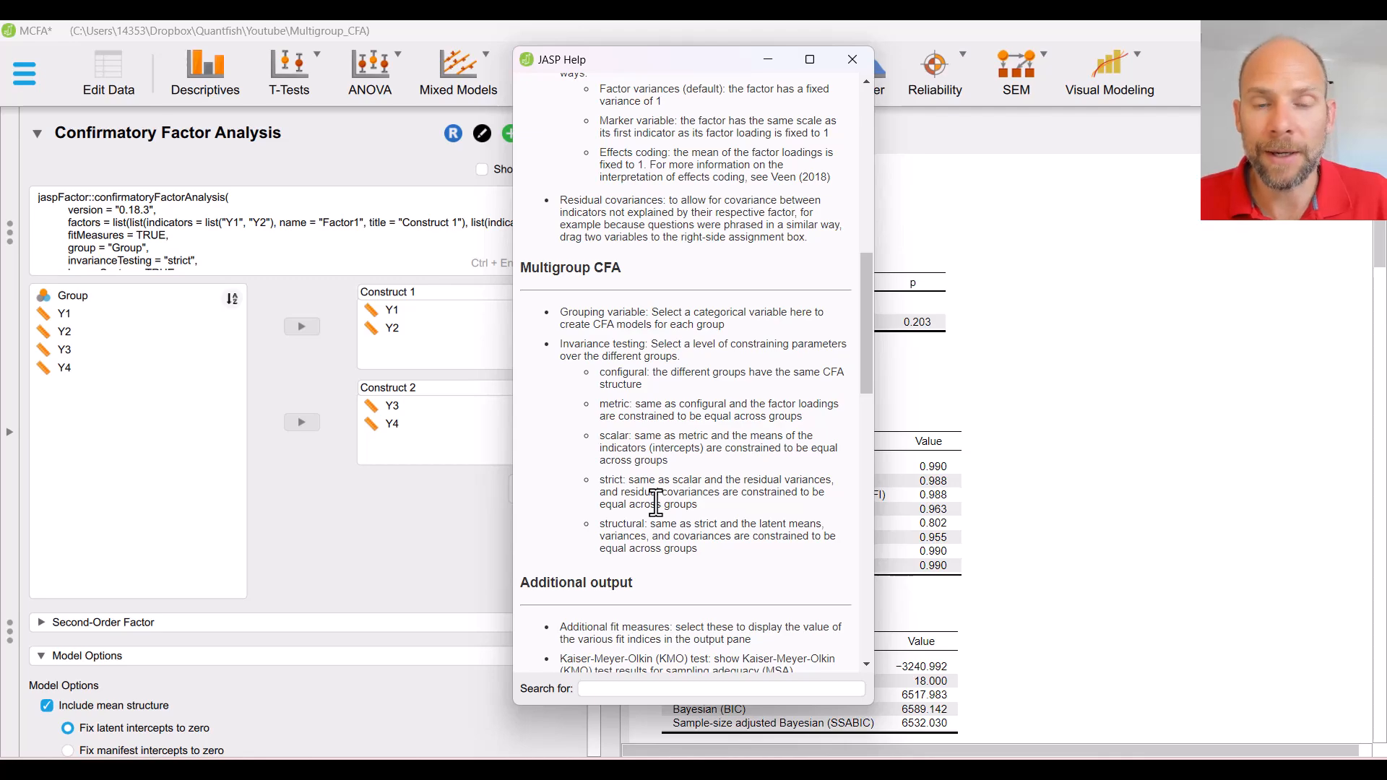
{"action": "scroll", "coordinate": [639, 448], "scroll_direction": "down", "scroll_amount": 5}
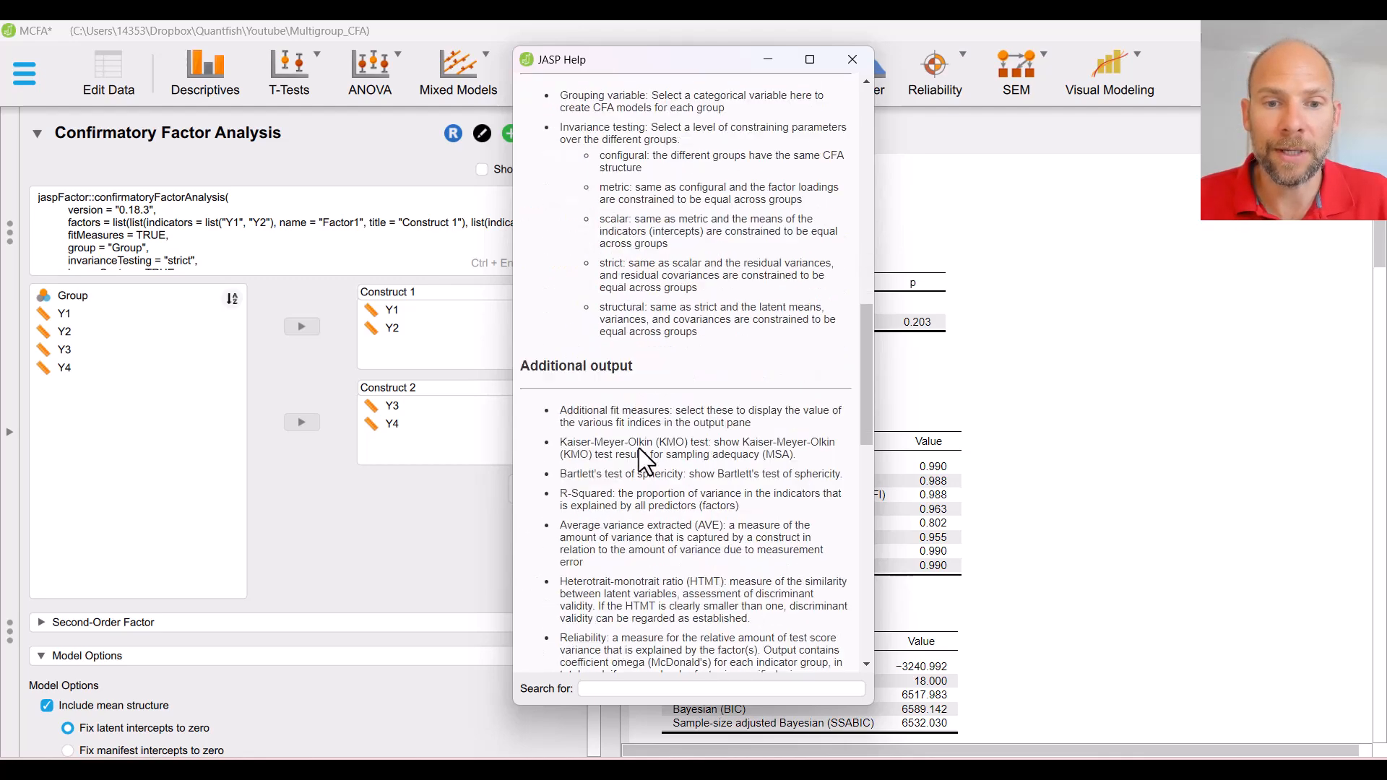
{"action": "scroll", "coordinate": [639, 448], "scroll_direction": "down", "scroll_amount": 9}
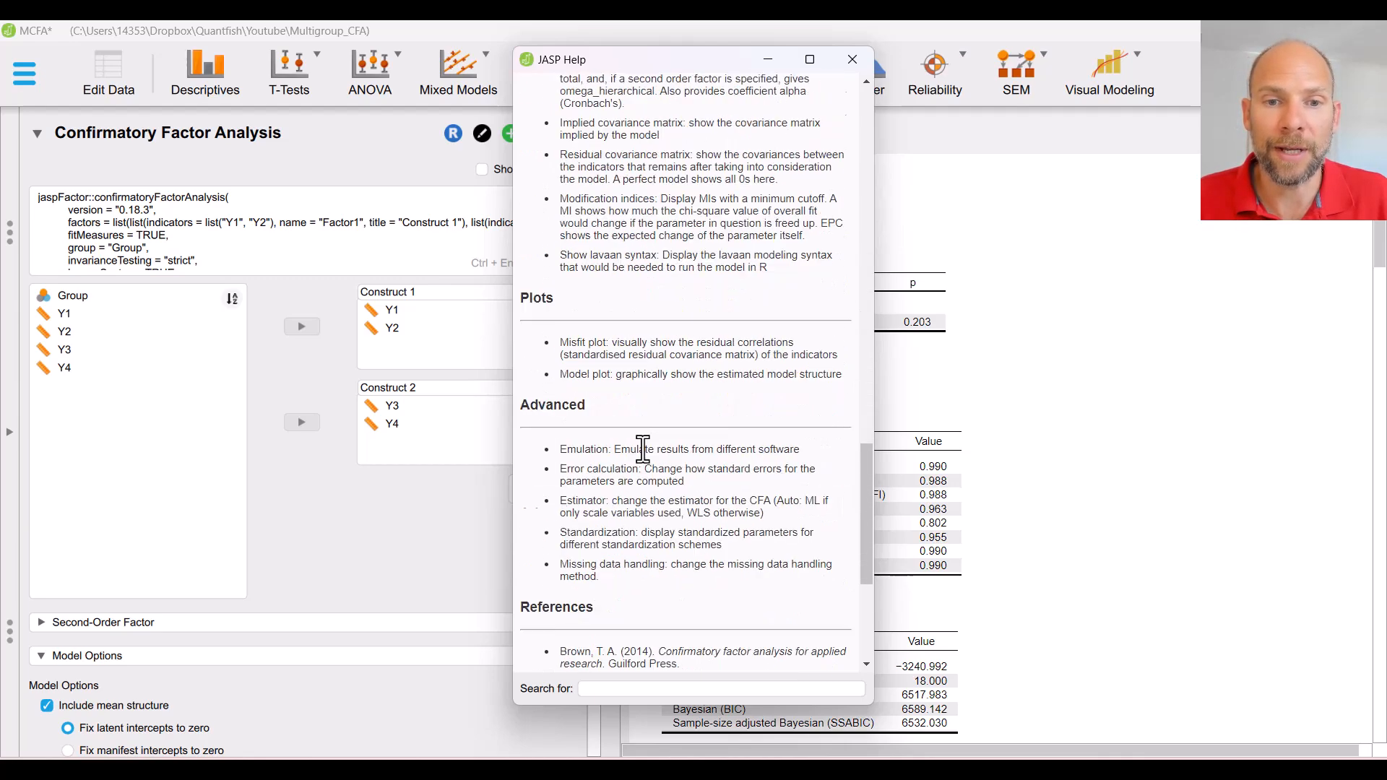
{"action": "scroll", "coordinate": [643, 449], "scroll_direction": "down", "scroll_amount": 3}
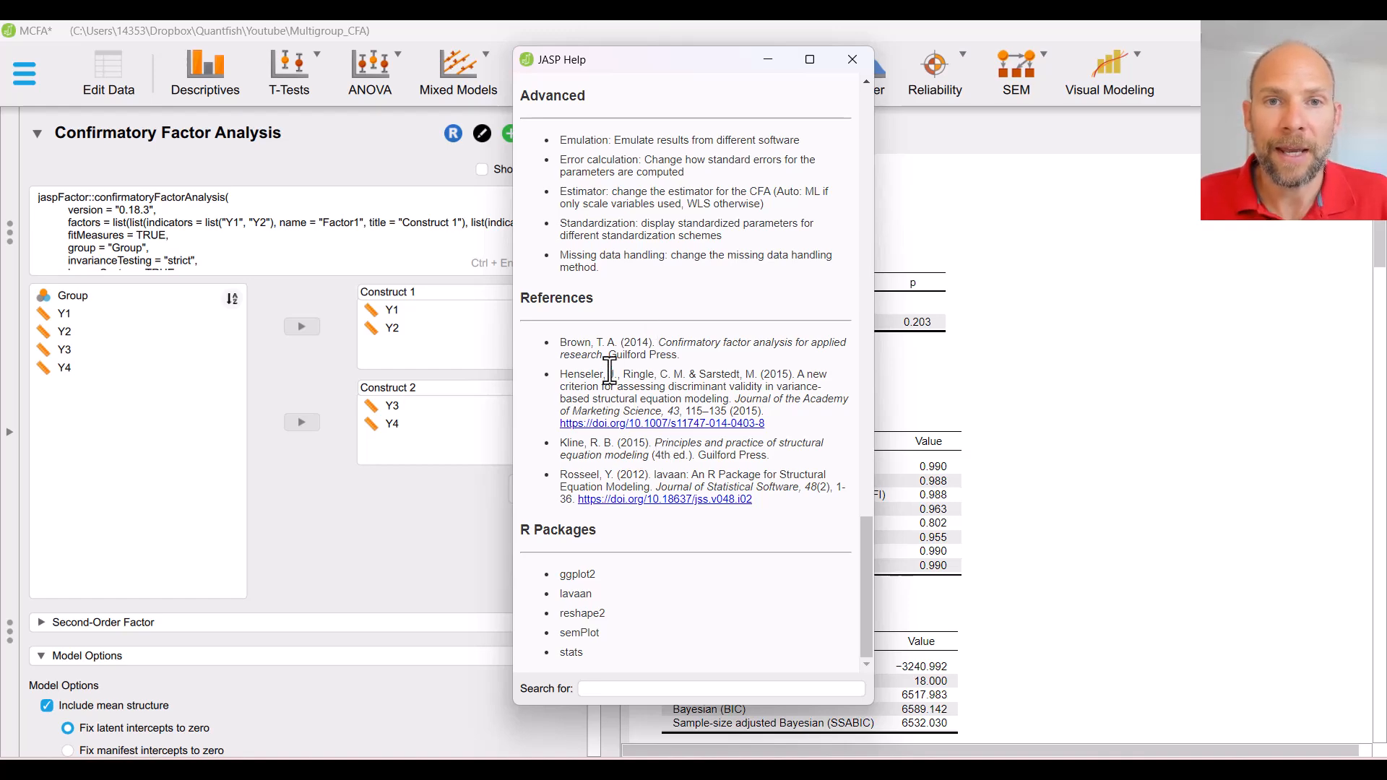
{"action": "left_click", "coordinate": [359, 141]}
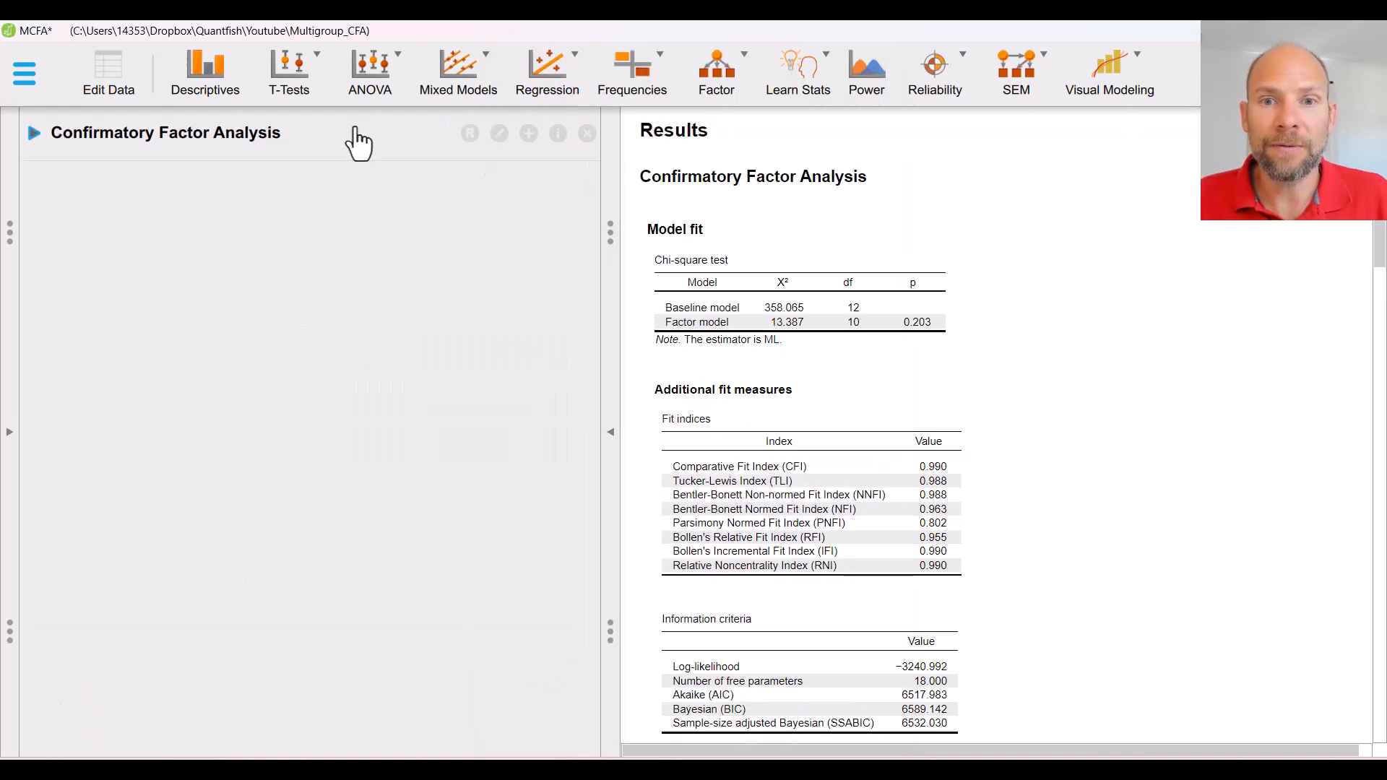